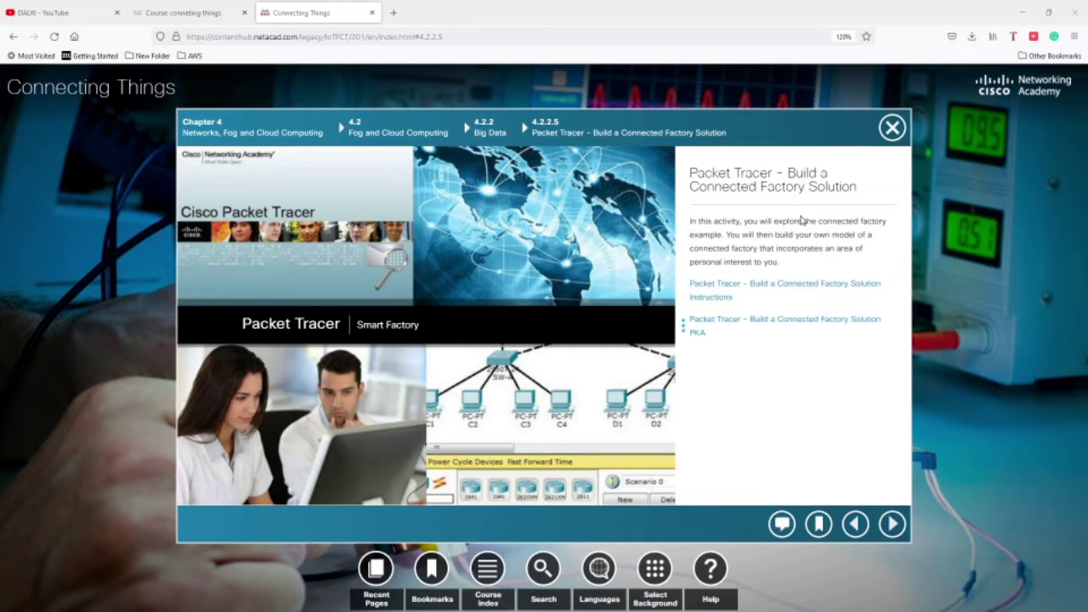
Switch from the course page to Packet Tracer and read the activity's Part 1 instructions.
{"action": "left_click", "coordinate": [1021, 13]}
{"action": "left_click_drag", "start_coordinate": [1077, 299], "coordinate": [1077, 101]}
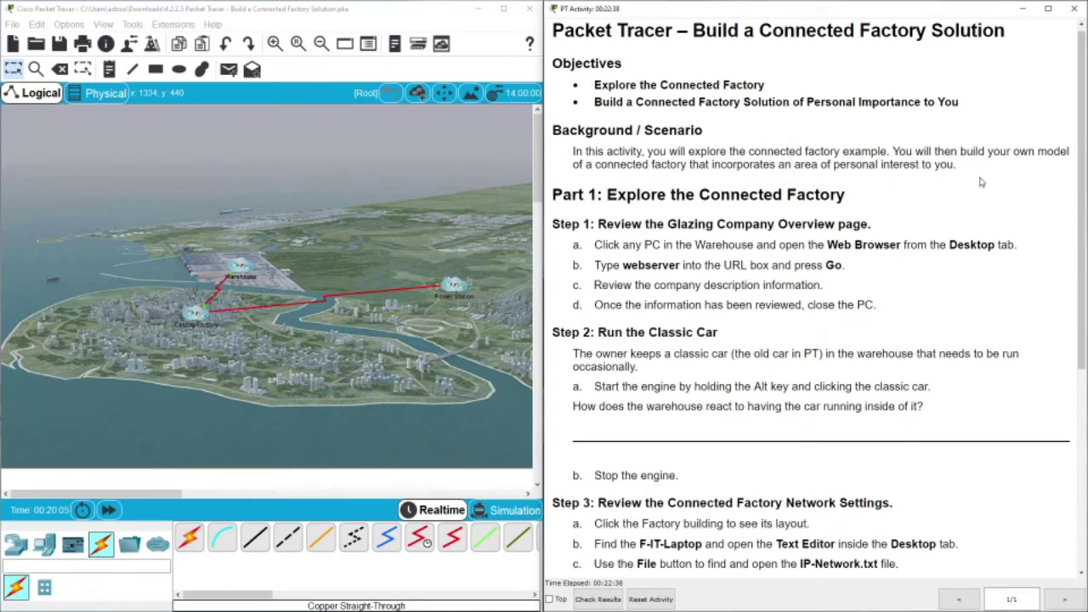
{"action": "left_click_drag", "start_coordinate": [1082, 90], "coordinate": [1077, 151]}
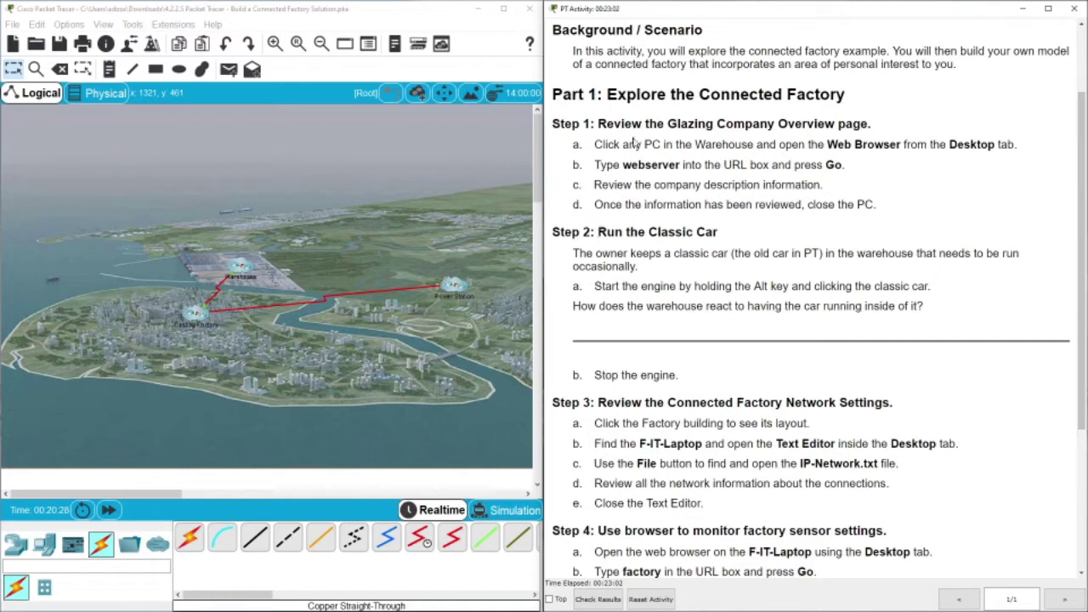
Open the Warehouse cluster and load webserver in the Web Browser of W-PC2.
{"action": "left_click", "coordinate": [251, 274]}
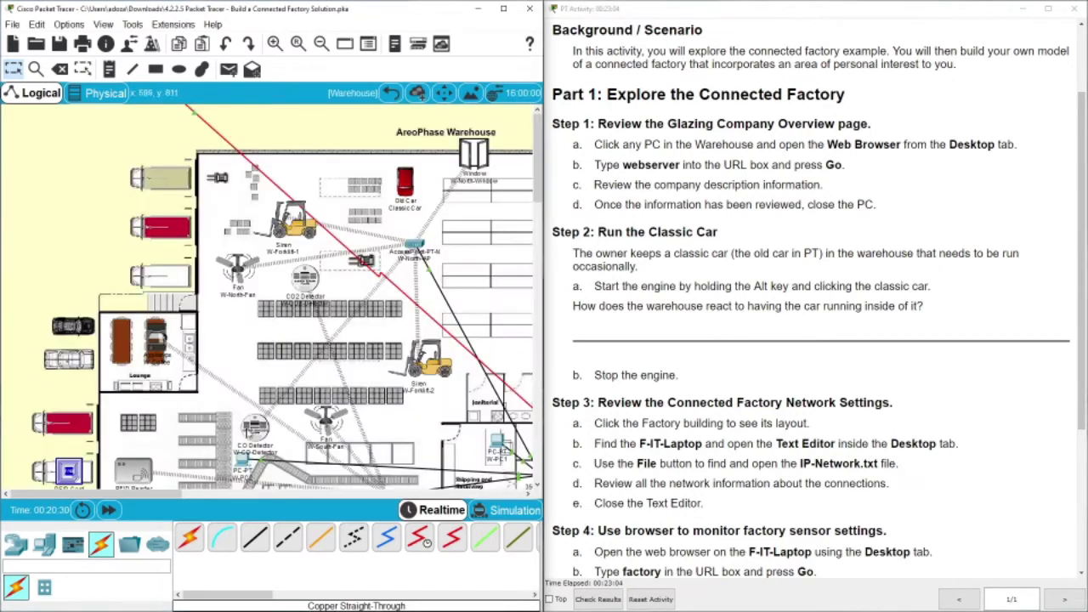
{"action": "left_click", "coordinate": [243, 463]}
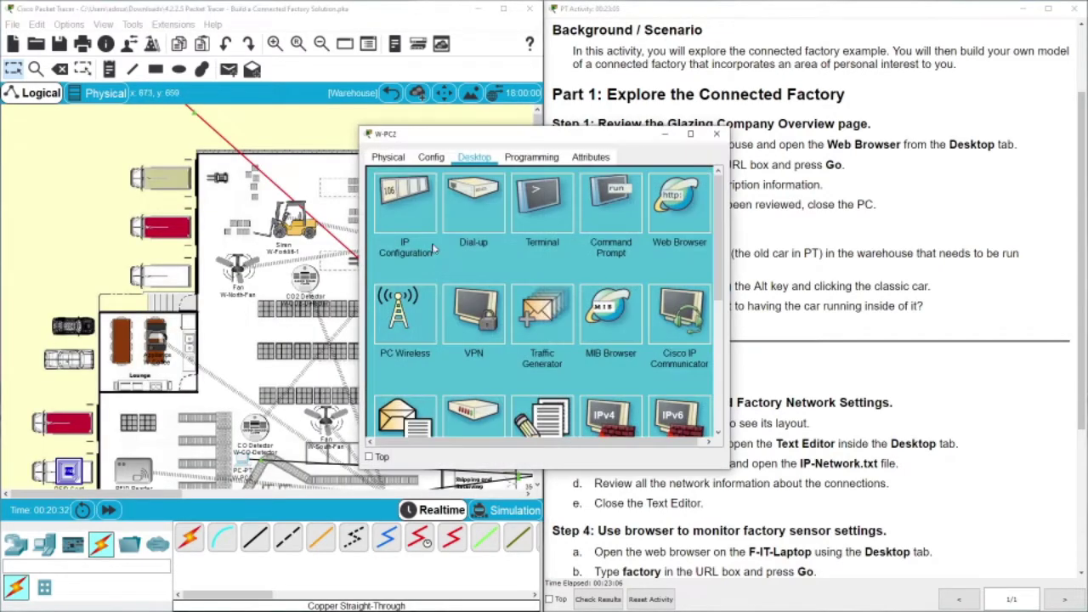
{"action": "left_click_drag", "start_coordinate": [489, 135], "coordinate": [261, 136]}
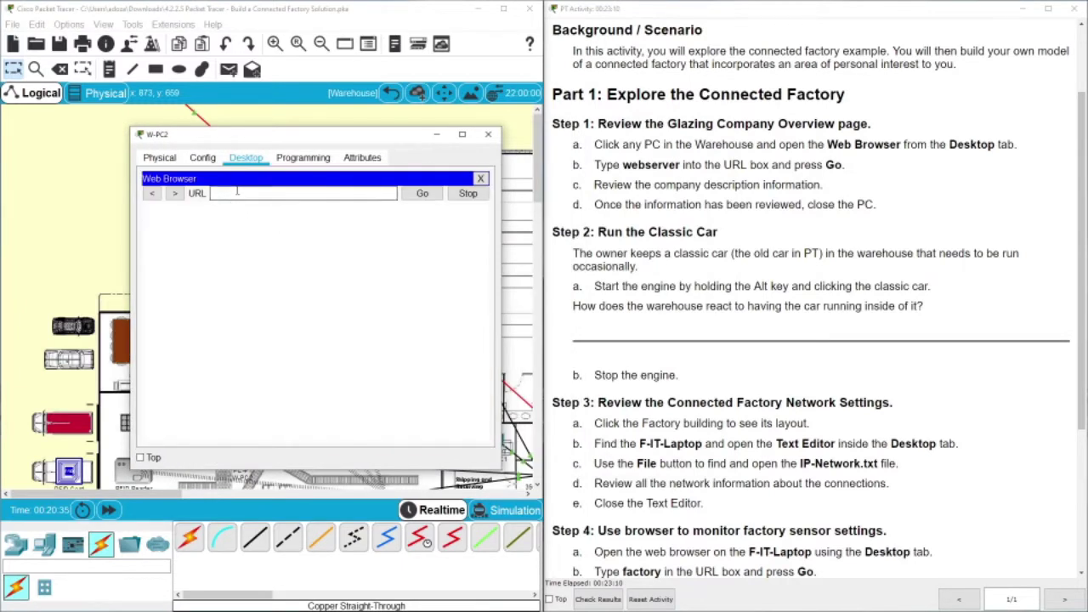
{"action": "type", "text": "webserver"}
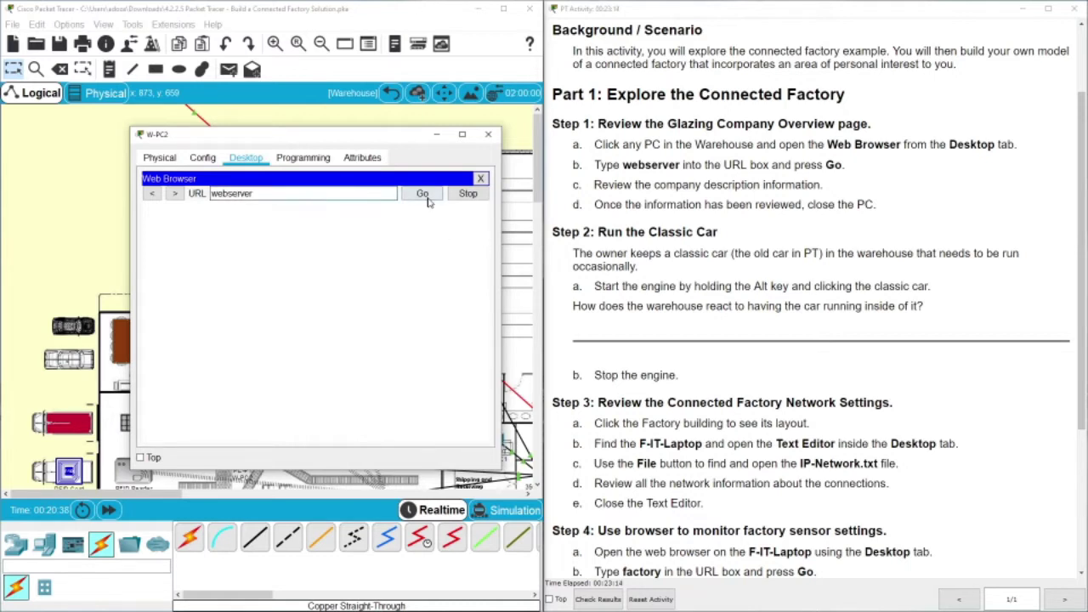
{"action": "left_click", "coordinate": [422, 193]}
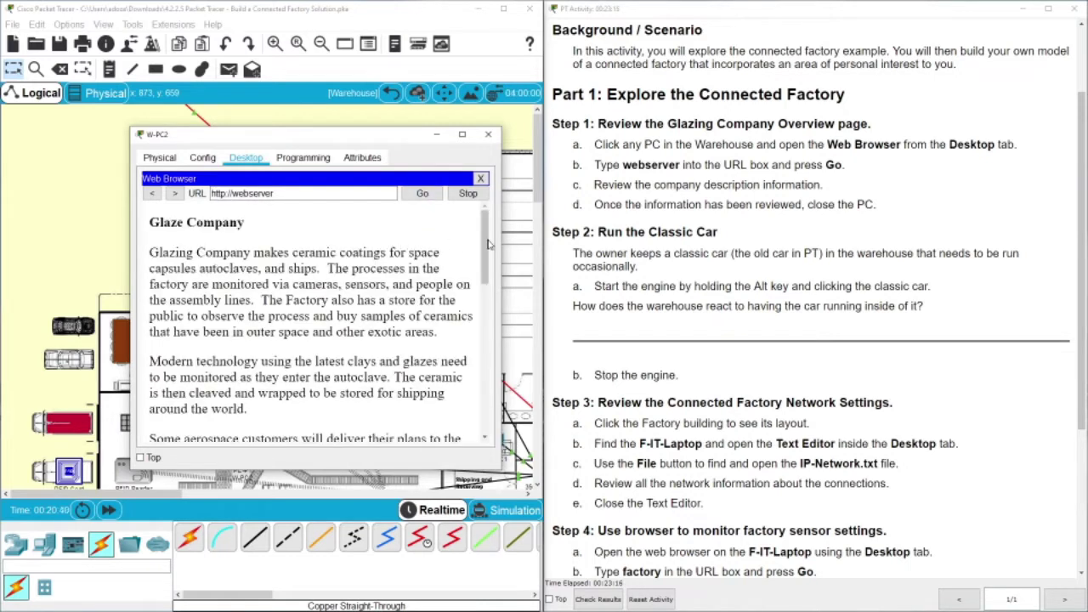
Review the Glaze Company description alongside the warehouse layout, and close W-PC2.
{"action": "left_click_drag", "start_coordinate": [484, 238], "coordinate": [484, 237]}
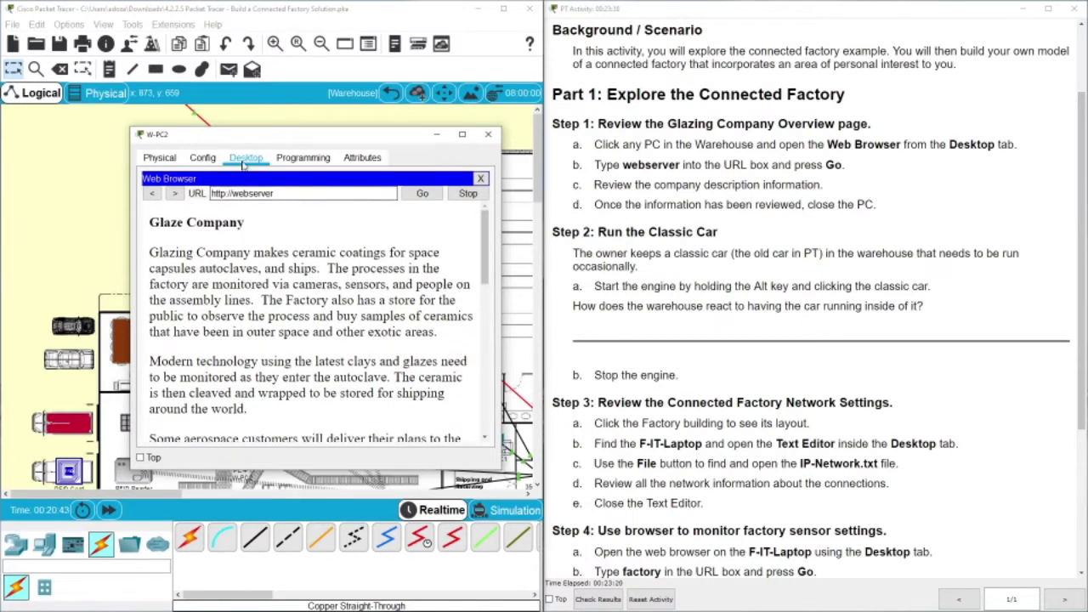
{"action": "left_click_drag", "start_coordinate": [246, 133], "coordinate": [748, 117]}
{"action": "left_click", "coordinate": [537, 149]}
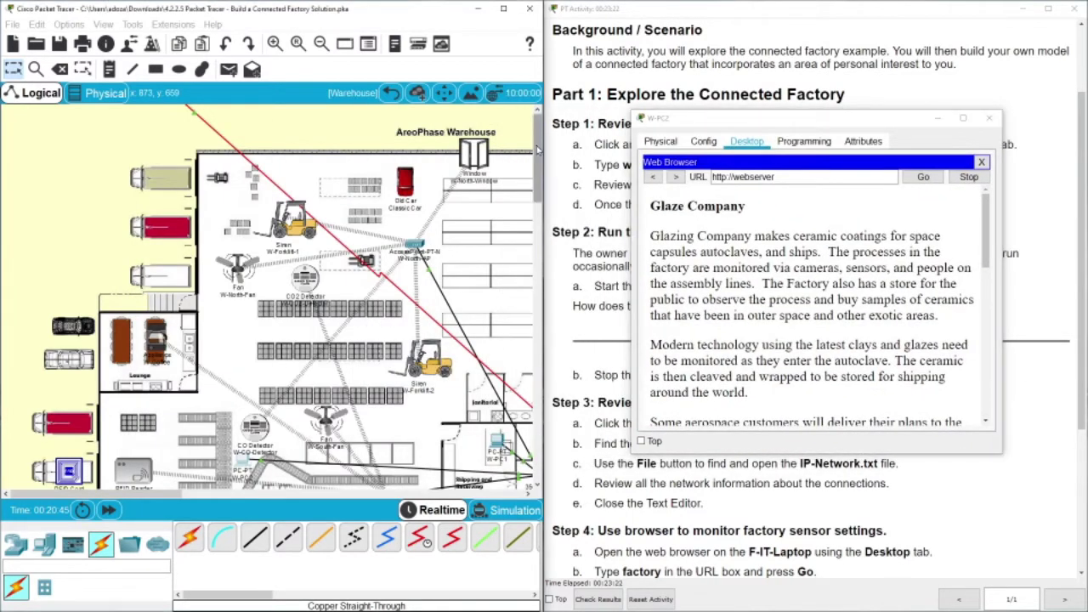
{"action": "scroll", "coordinate": [537, 148], "scroll_direction": "down", "scroll_amount": 5}
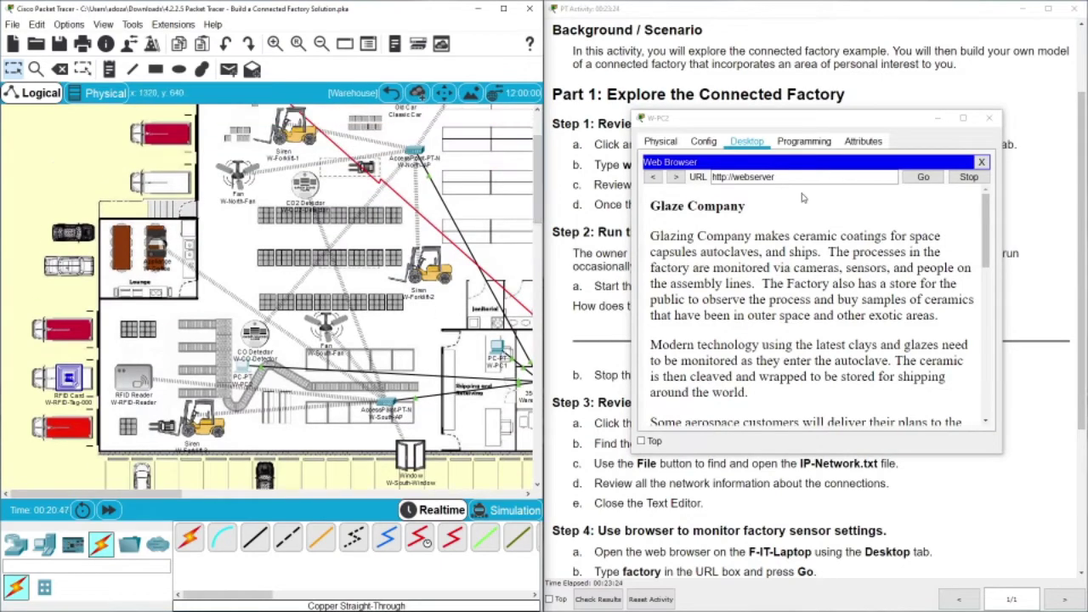
{"action": "left_click_drag", "start_coordinate": [775, 121], "coordinate": [667, 106]}
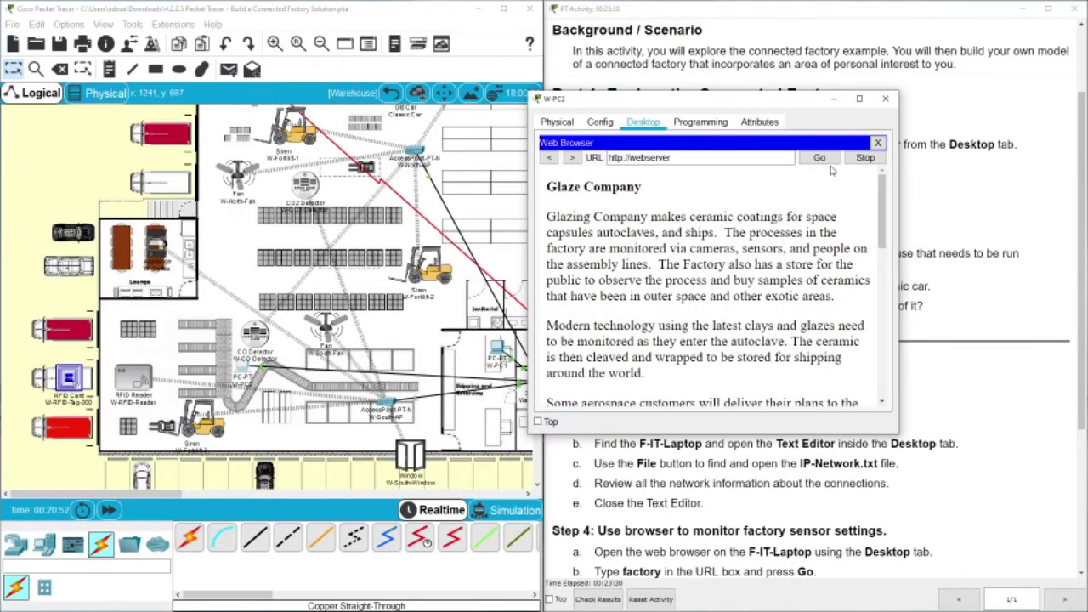
{"action": "left_click_drag", "start_coordinate": [660, 105], "coordinate": [185, 94]}
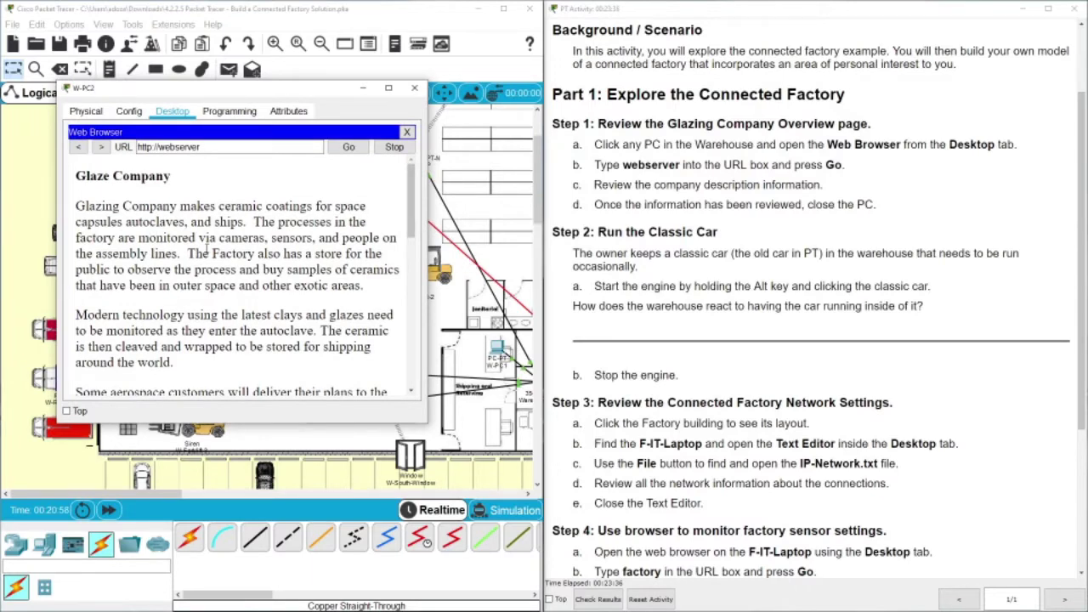
{"action": "left_click_drag", "start_coordinate": [409, 219], "coordinate": [390, 236]}
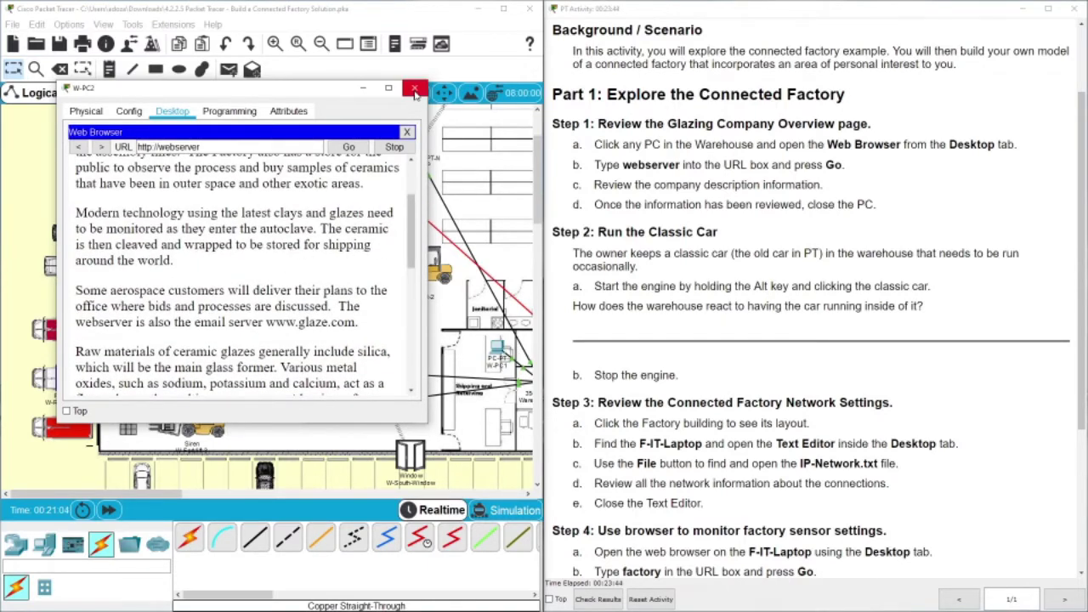
{"action": "left_click", "coordinate": [415, 90]}
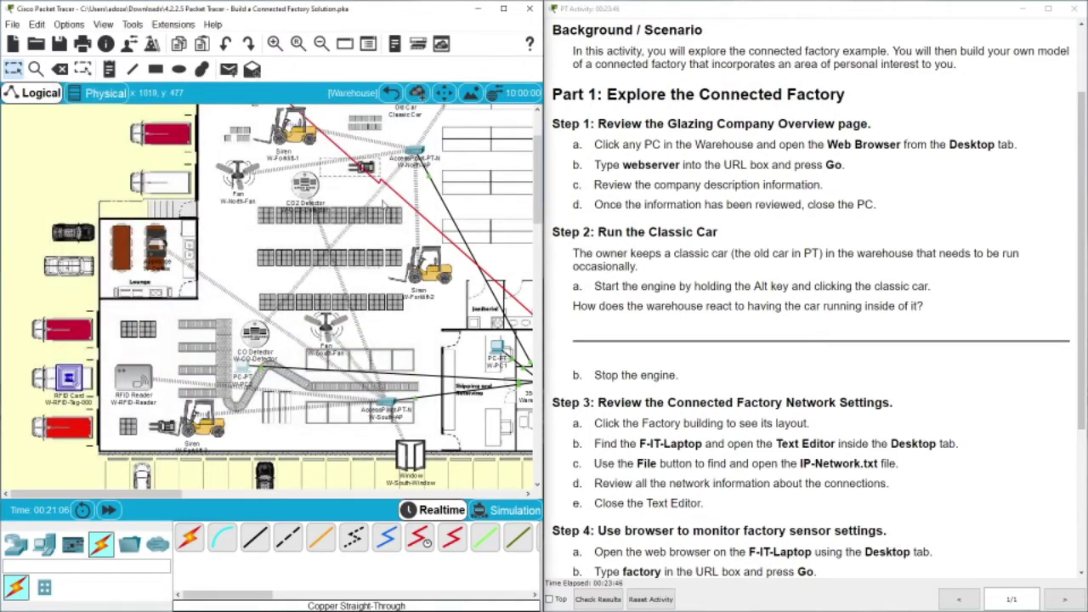
Examine the entire warehouse layout and read the activity instructions for Steps 3 and 4.
{"action": "scroll", "coordinate": [484, 247], "scroll_direction": "up", "scroll_amount": 2}
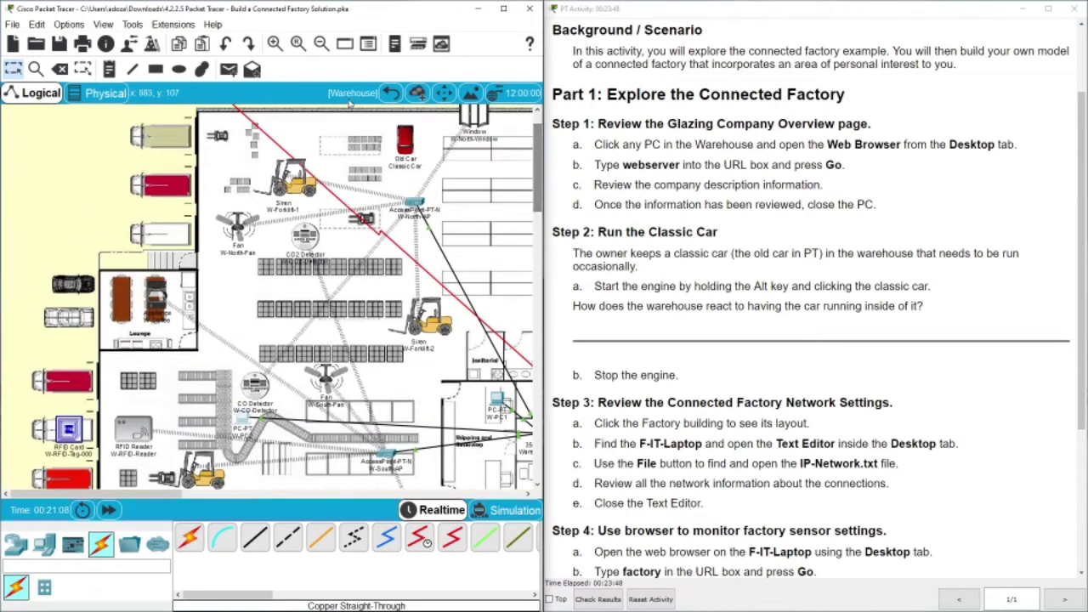
{"action": "left_click", "coordinate": [321, 43]}
{"action": "left_click", "coordinate": [320, 43]}
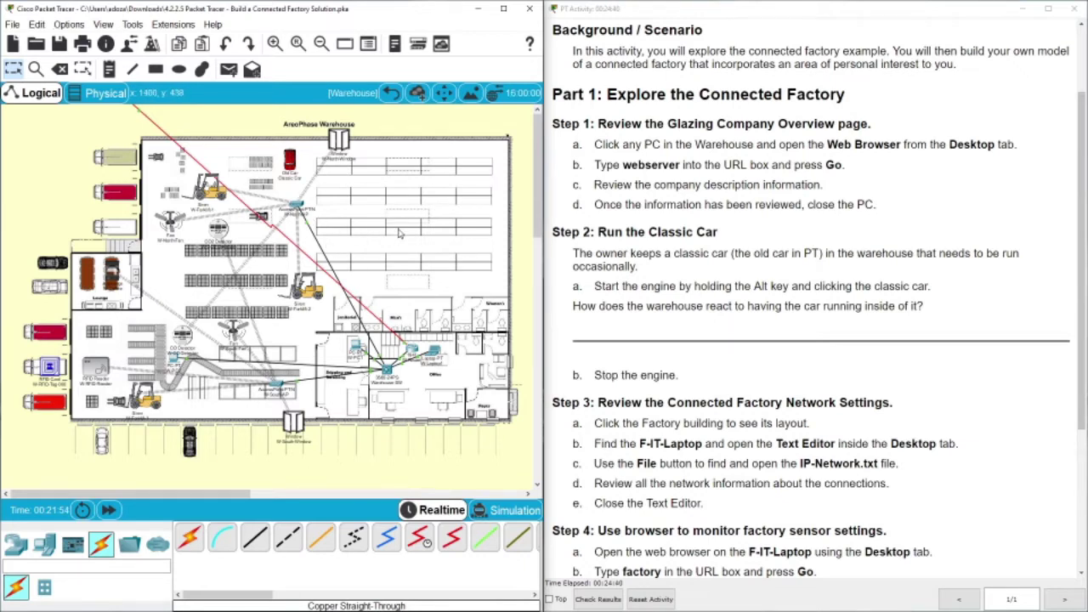
{"action": "scroll", "coordinate": [537, 220], "scroll_direction": "down", "scroll_amount": 3}
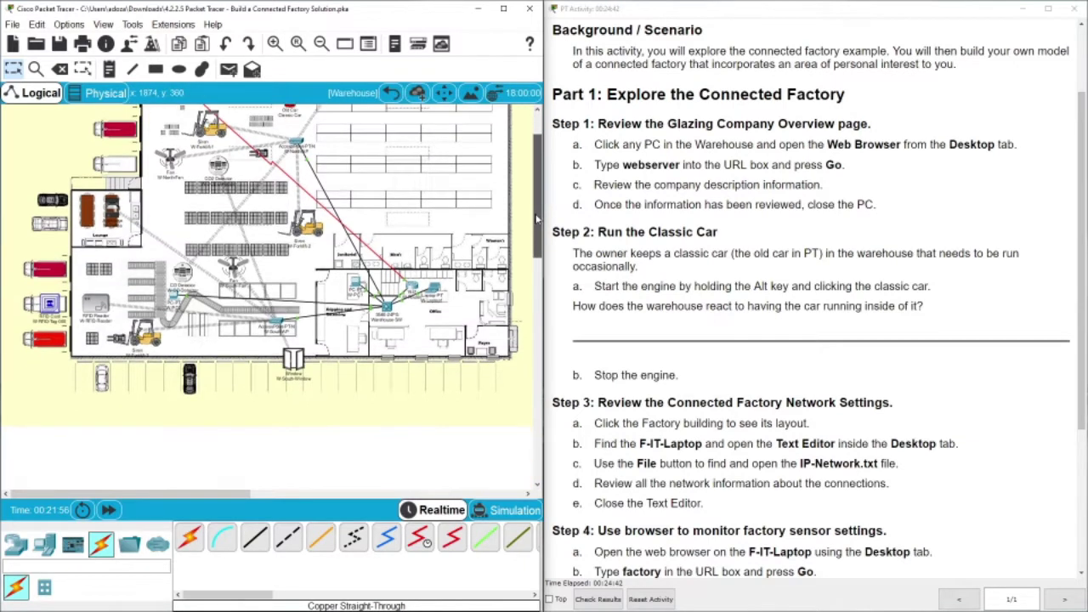
{"action": "scroll", "coordinate": [537, 219], "scroll_direction": "up", "scroll_amount": 2}
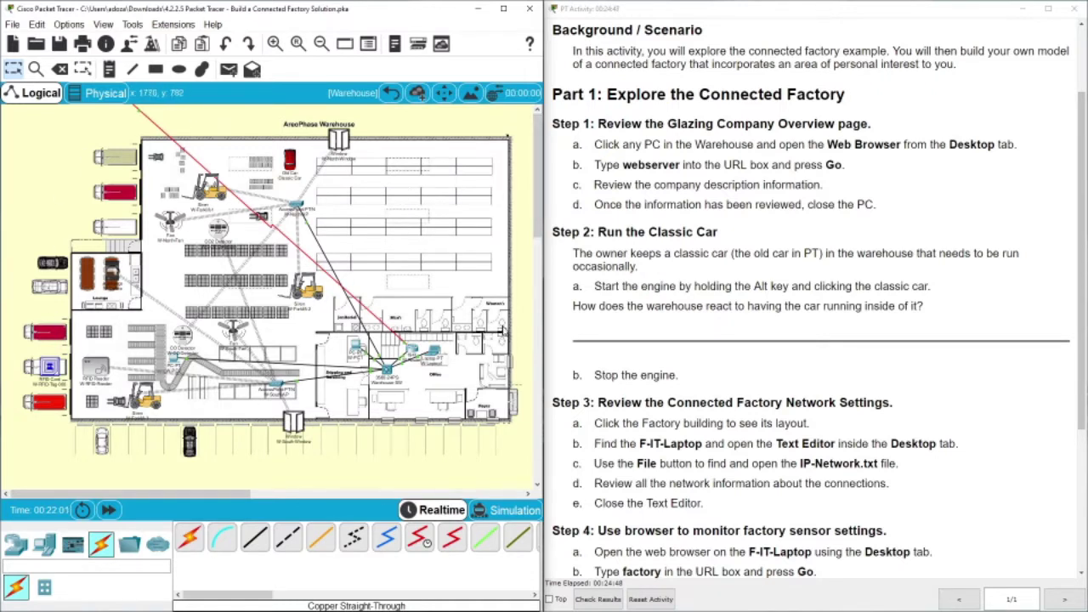
{"action": "left_click", "coordinate": [1084, 206]}
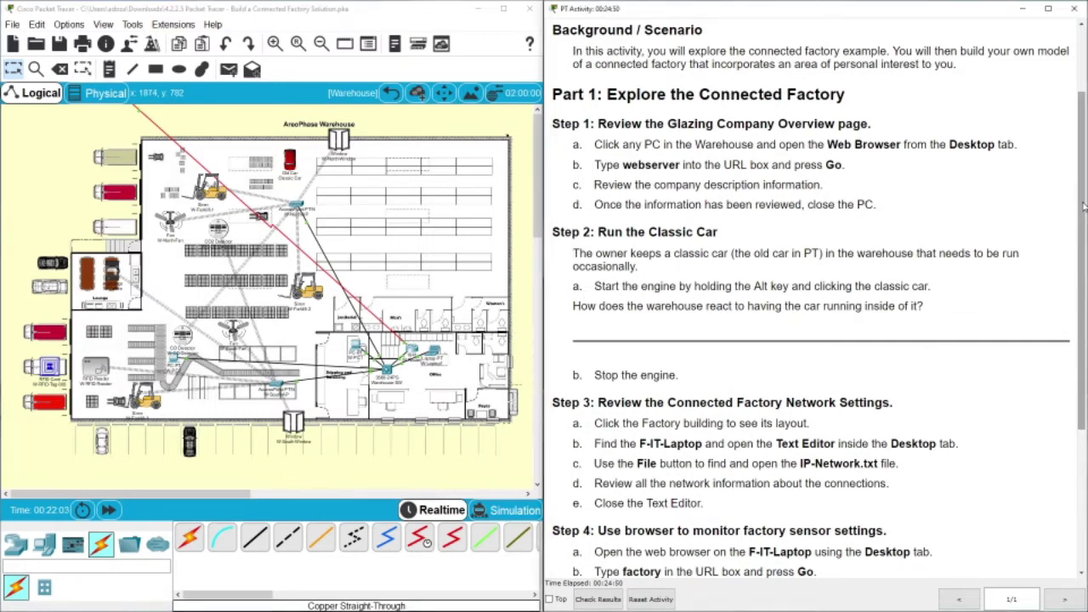
{"action": "left_click_drag", "start_coordinate": [1084, 206], "coordinate": [1084, 329]}
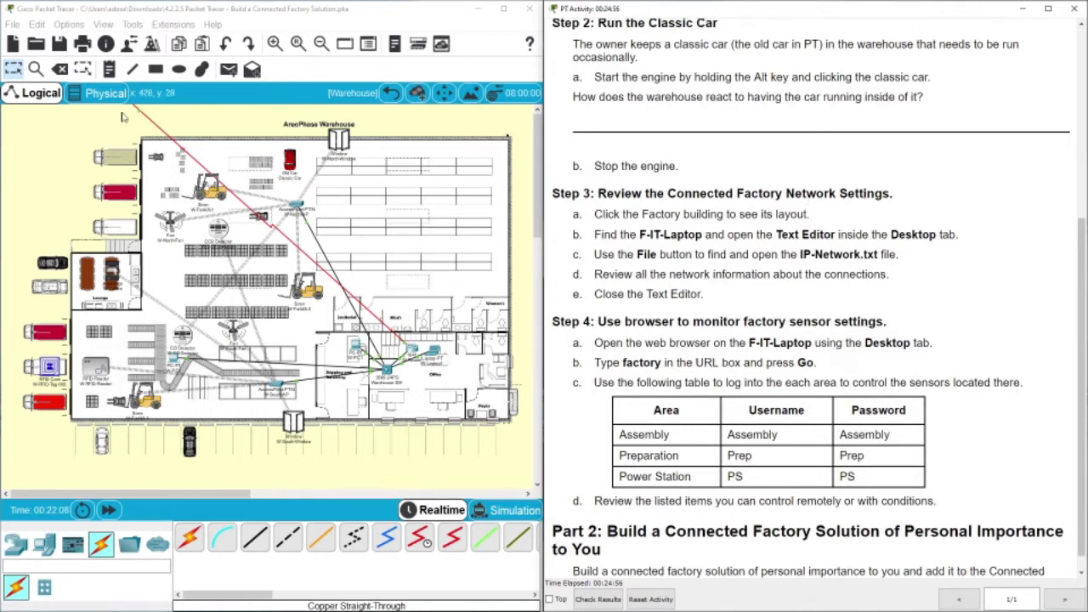
Return to the root network level and open the Casting Factory cluster with its layout zoomed out one level.
{"action": "left_click", "coordinate": [390, 93]}
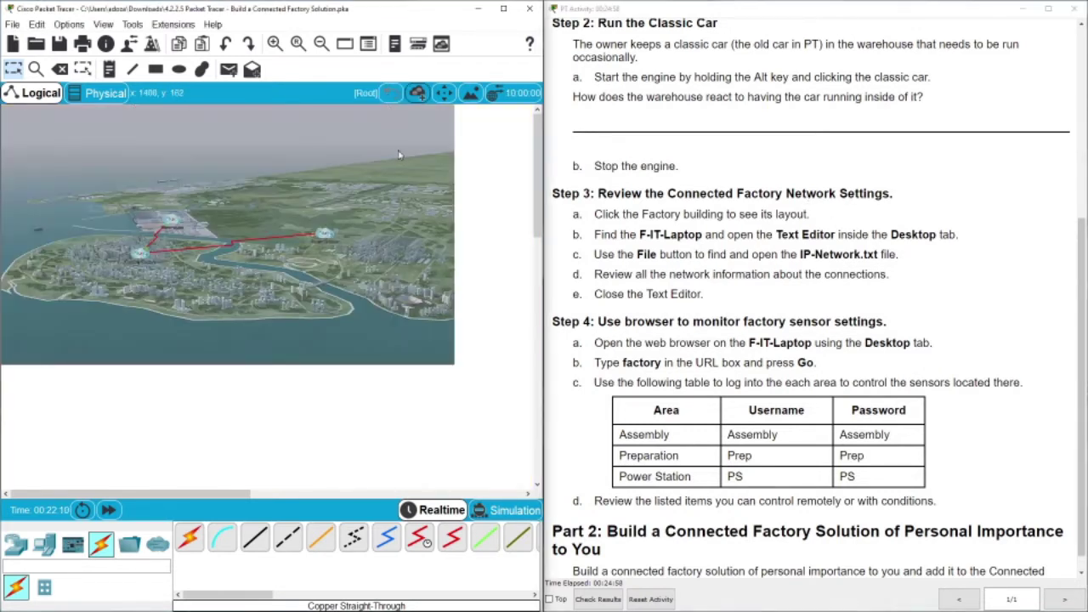
{"action": "left_click", "coordinate": [139, 257]}
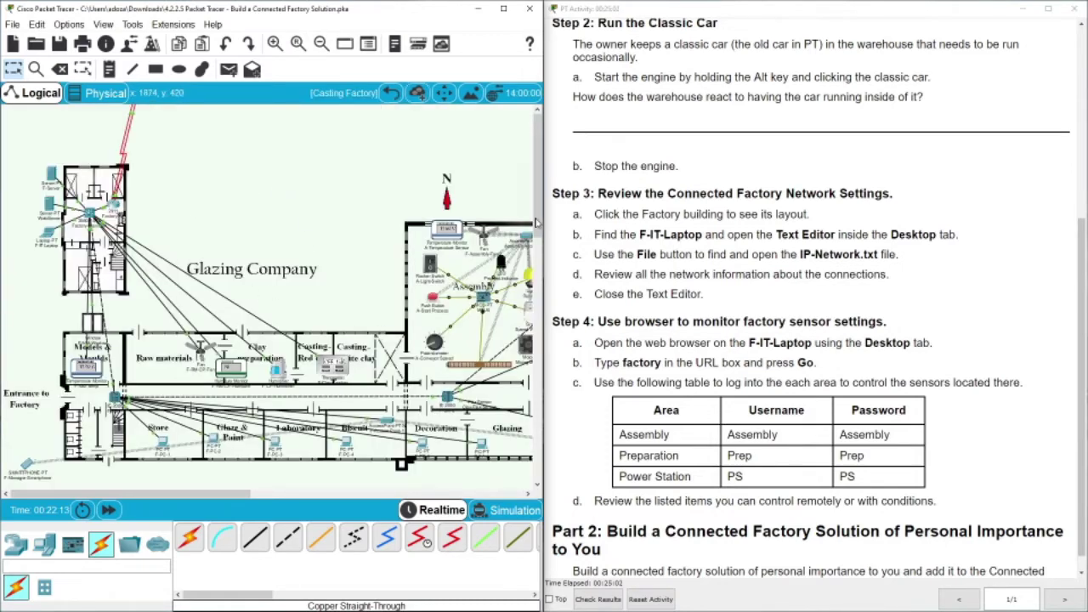
{"action": "left_click", "coordinate": [321, 45]}
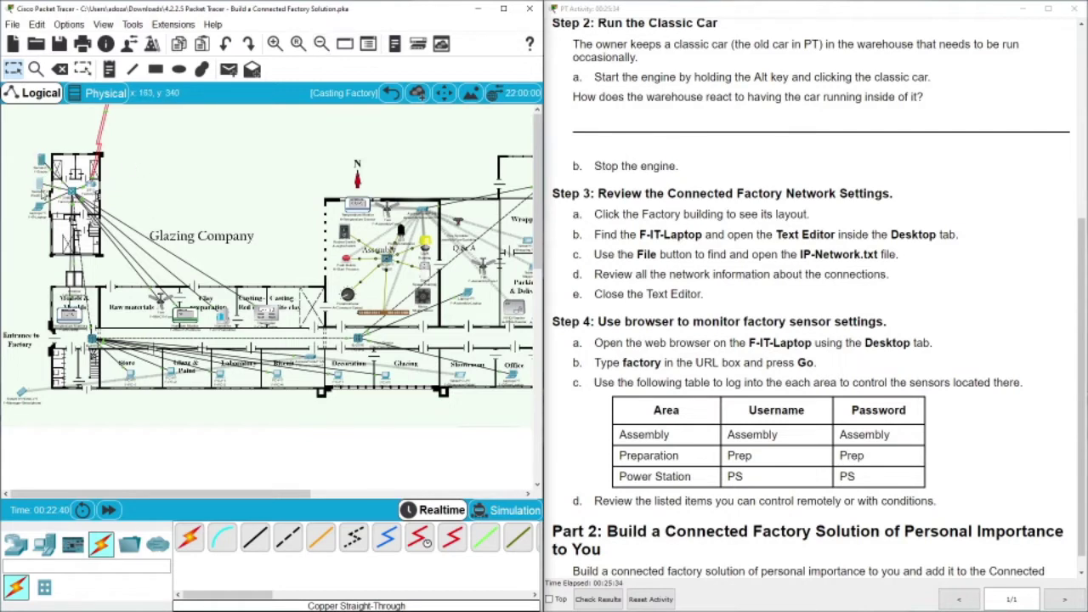
Examine the factory WebServer's global settings, display name and HTTP service files, and close its window.
{"action": "left_click", "coordinate": [41, 187]}
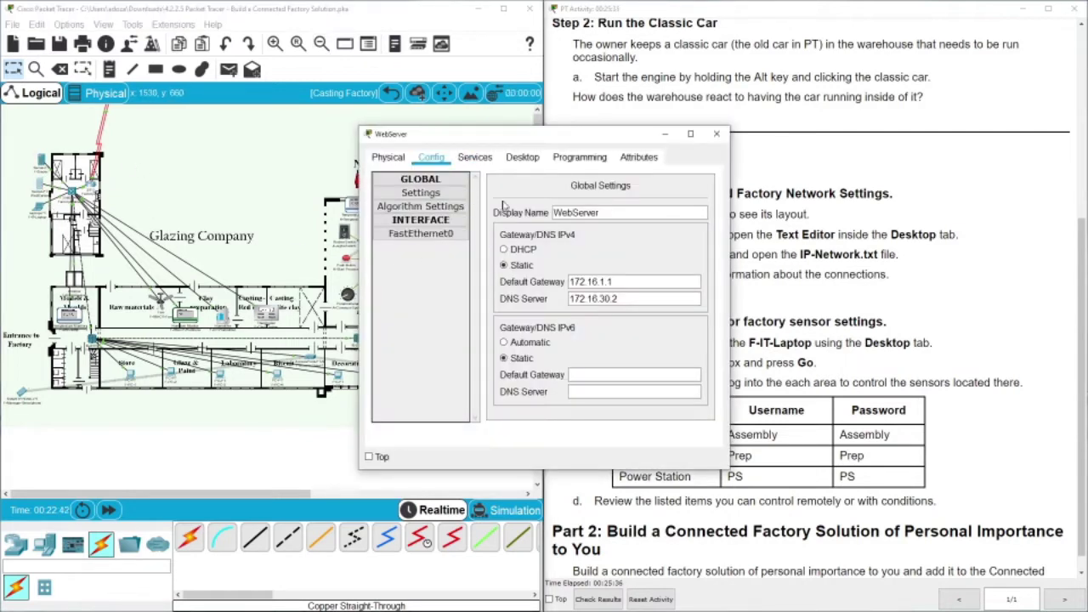
{"action": "left_click", "coordinate": [573, 213]}
{"action": "left_click_drag", "start_coordinate": [601, 214], "coordinate": [551, 213]}
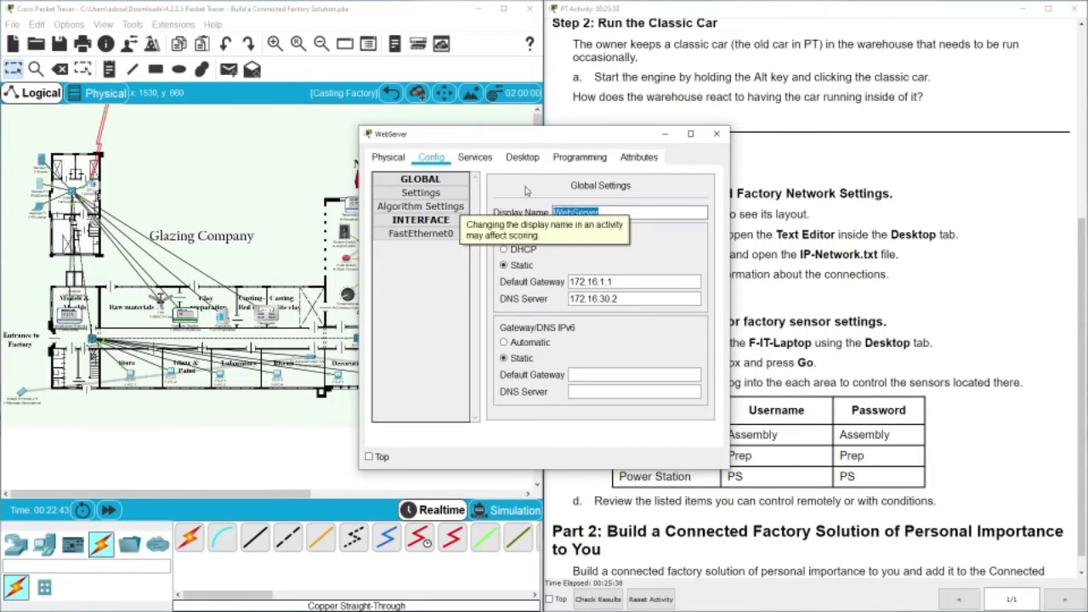
{"action": "left_click", "coordinate": [475, 158]}
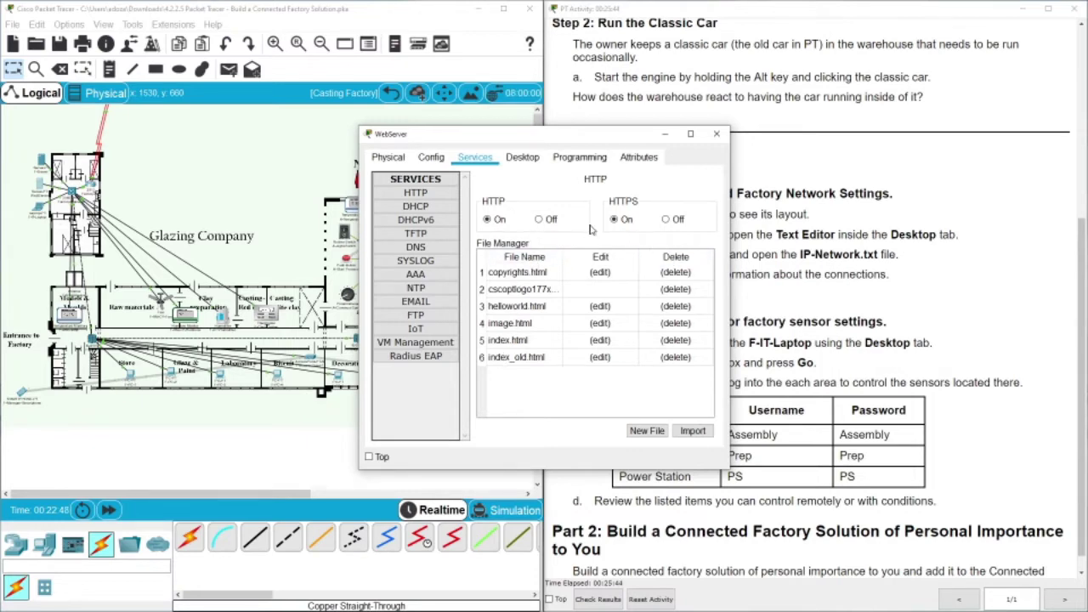
{"action": "left_click", "coordinate": [717, 134]}
Examine the accounts in the F-Server's IoT registration service and close the server window.
{"action": "left_click", "coordinate": [41, 161]}
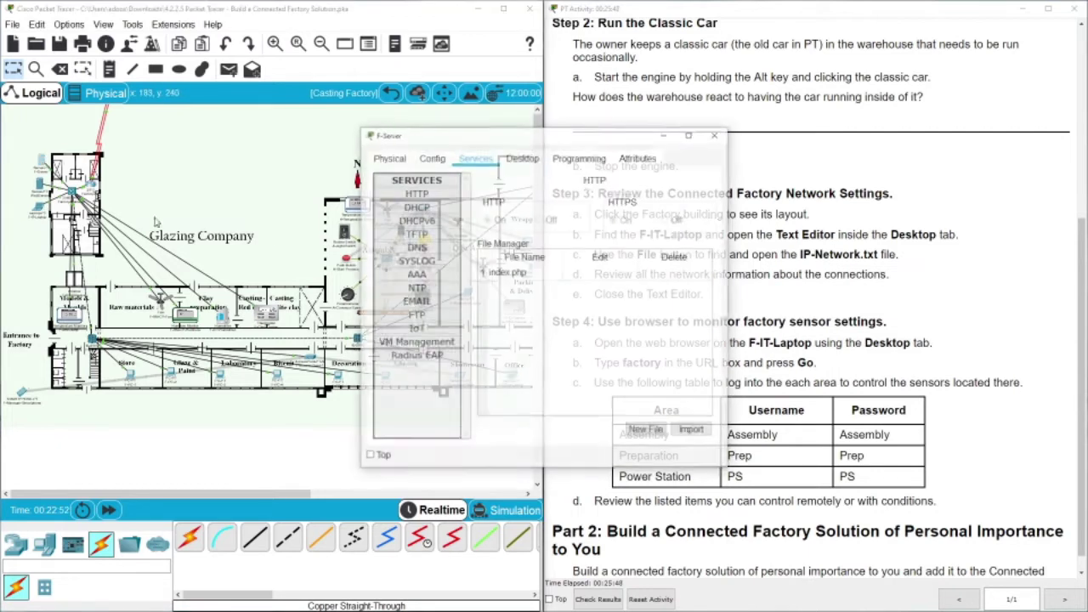
{"action": "left_click", "coordinate": [415, 328]}
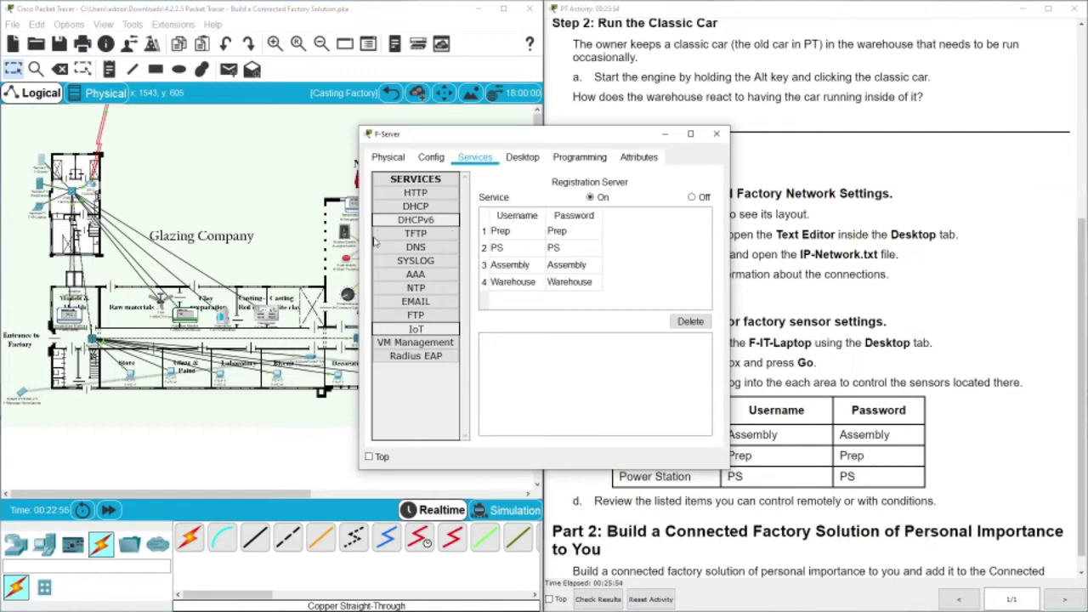
{"action": "left_click_drag", "start_coordinate": [549, 142], "coordinate": [467, 126]}
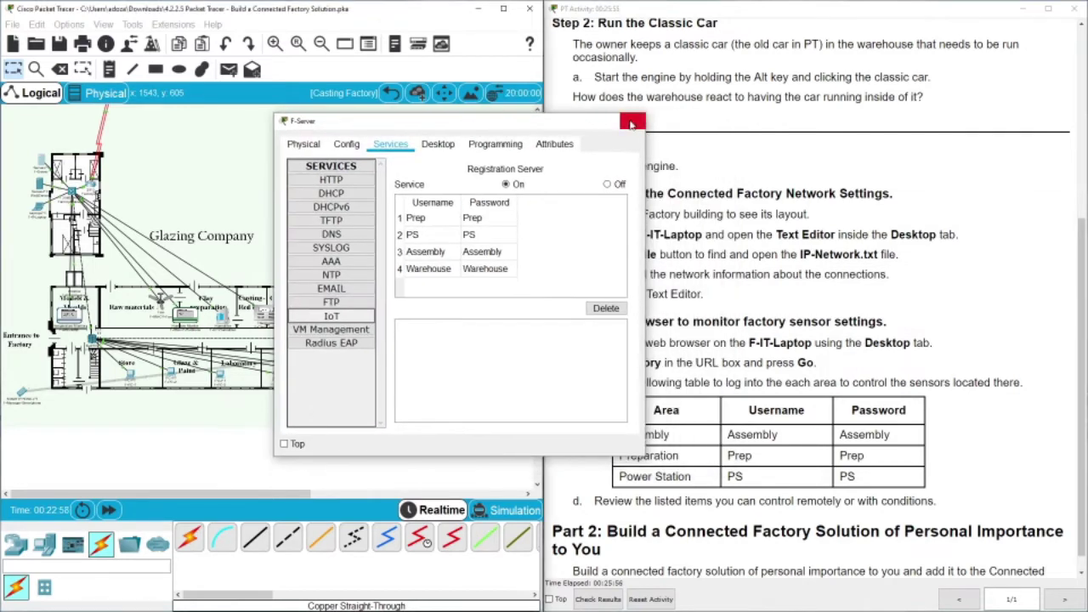
{"action": "left_click", "coordinate": [633, 118]}
Check the IoT registration service on the WebServer and the HTTP service on the F-Server, closing both windows.
{"action": "left_click", "coordinate": [41, 158]}
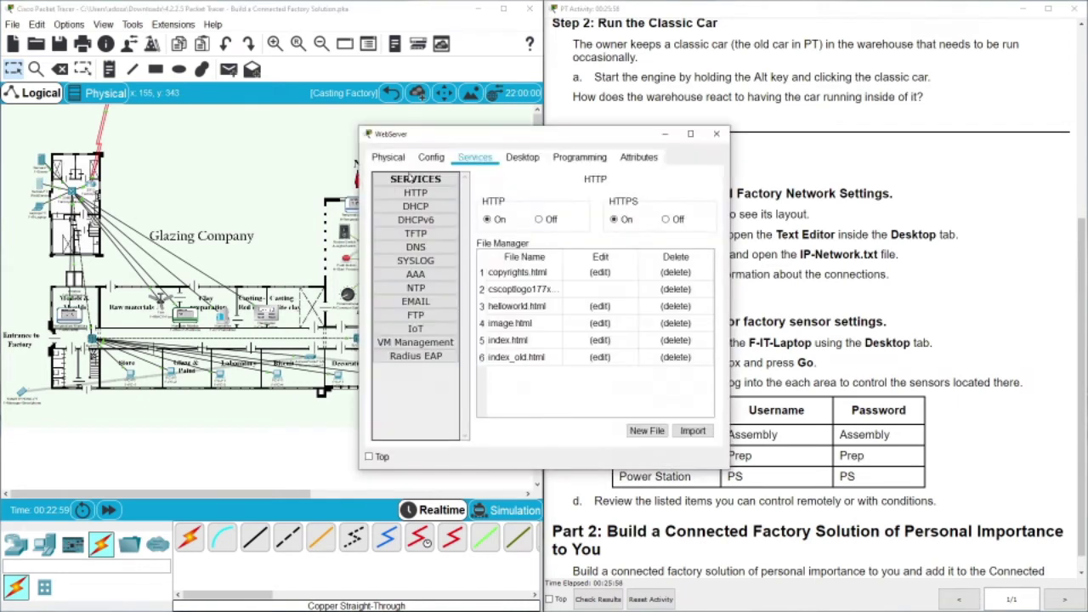
{"action": "left_click", "coordinate": [417, 329]}
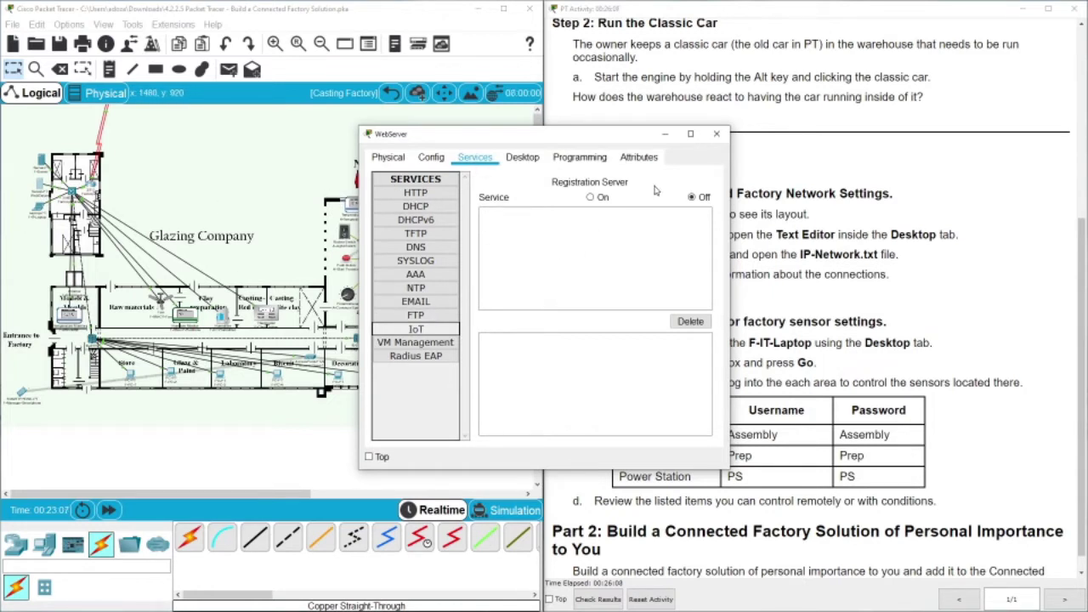
{"action": "left_click", "coordinate": [717, 133]}
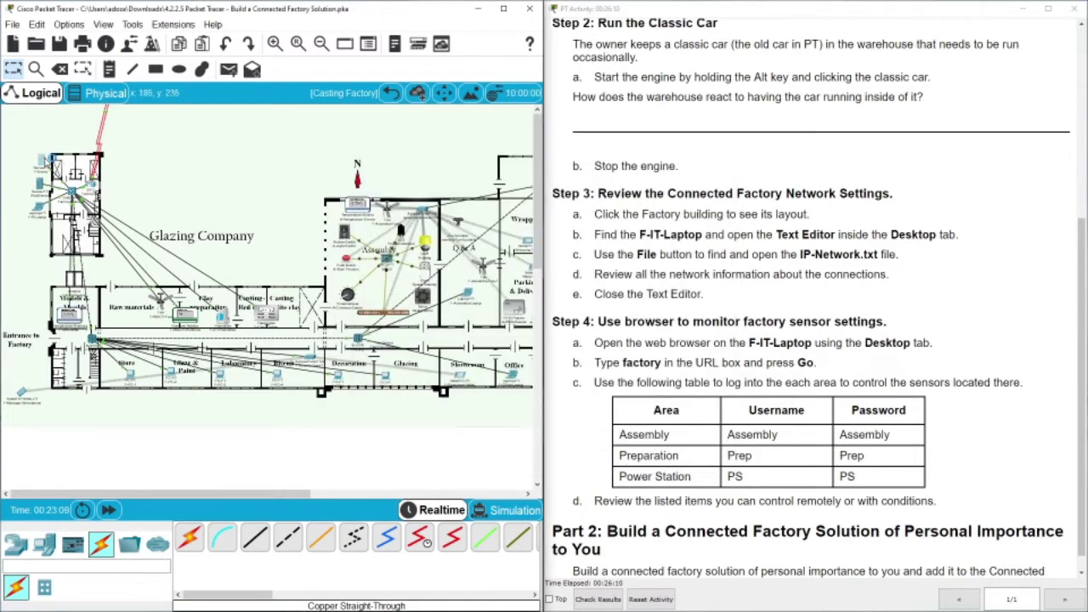
{"action": "left_click", "coordinate": [42, 161]}
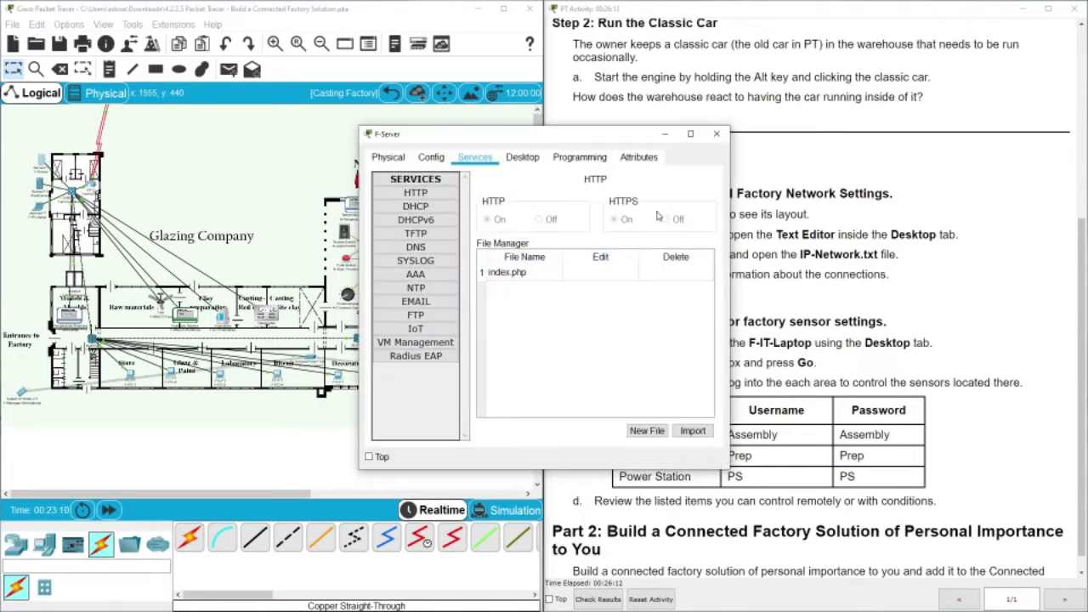
{"action": "left_click", "coordinate": [714, 134]}
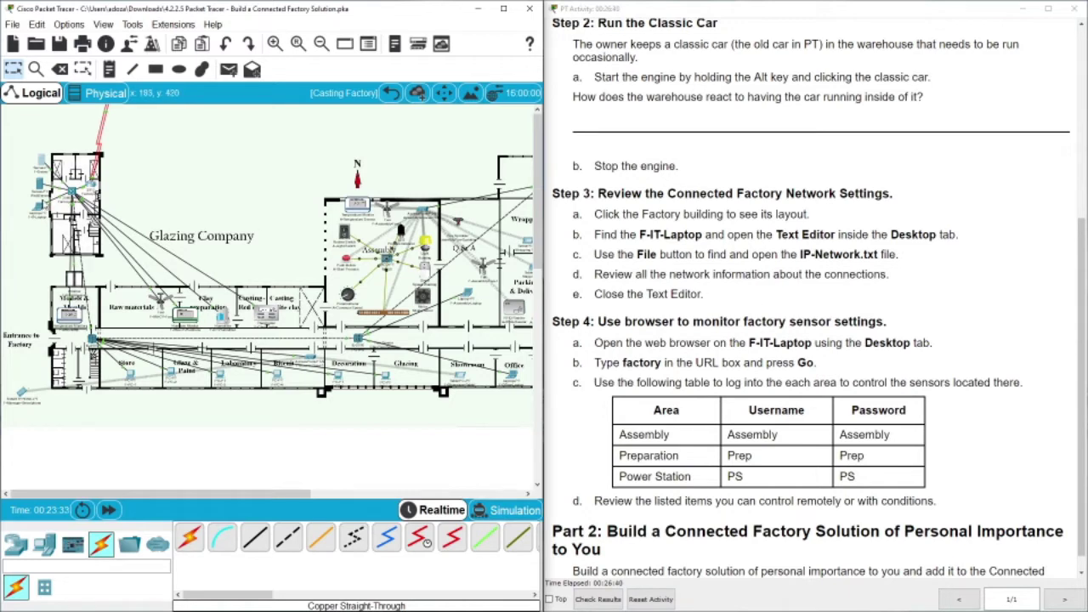
Open the Text Editor on the F-IT-Laptop at the Casting Factory's entrance building.
{"action": "left_click", "coordinate": [39, 159]}
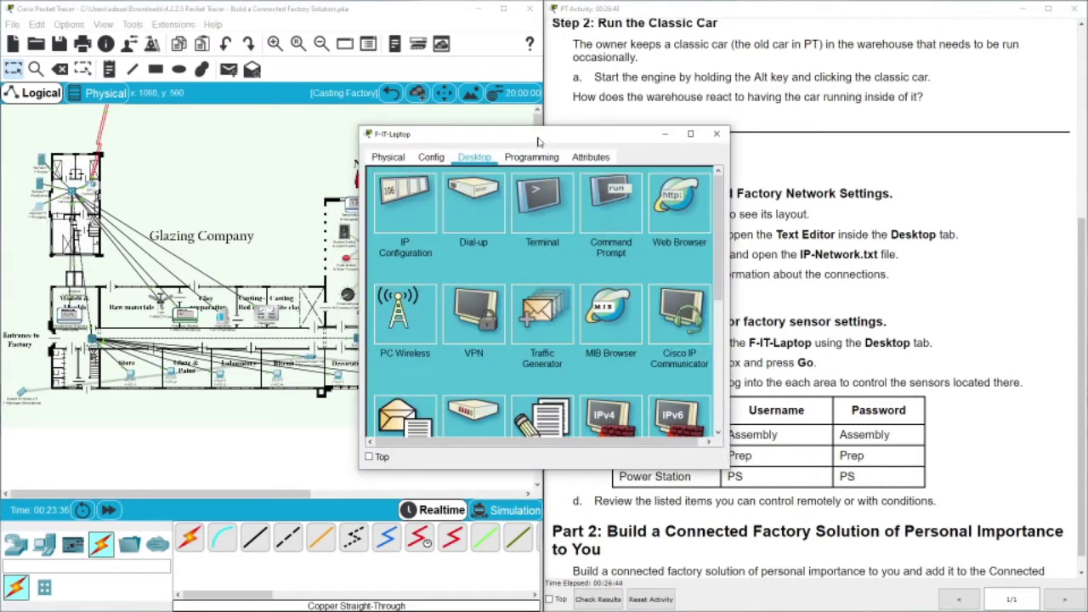
{"action": "left_click_drag", "start_coordinate": [537, 141], "coordinate": [578, 245]}
{"action": "left_click", "coordinate": [275, 43]}
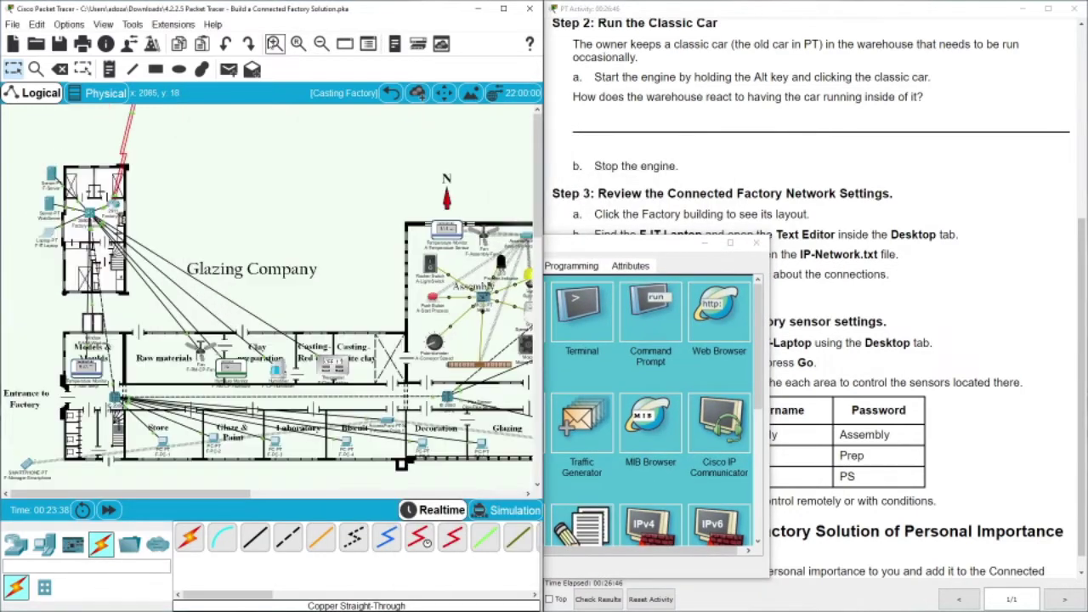
{"action": "left_click", "coordinate": [275, 44]}
{"action": "left_click", "coordinate": [274, 43]}
{"action": "left_click_drag", "start_coordinate": [193, 495], "coordinate": [143, 496]}
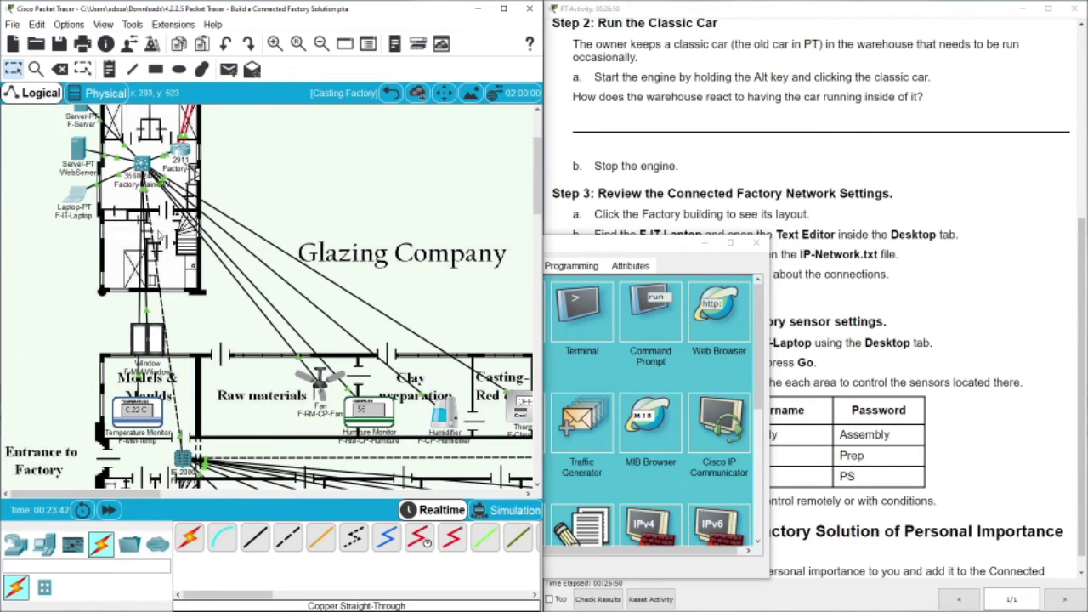
{"action": "left_click_drag", "start_coordinate": [653, 243], "coordinate": [480, 238]}
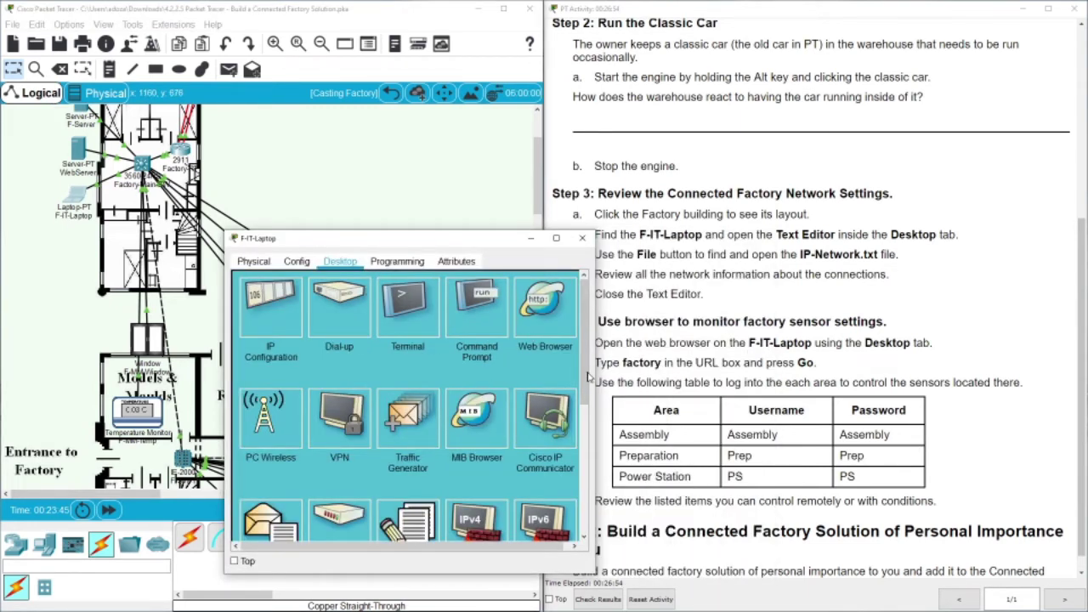
{"action": "left_click_drag", "start_coordinate": [590, 382], "coordinate": [590, 429]}
{"action": "left_click", "coordinate": [416, 430]}
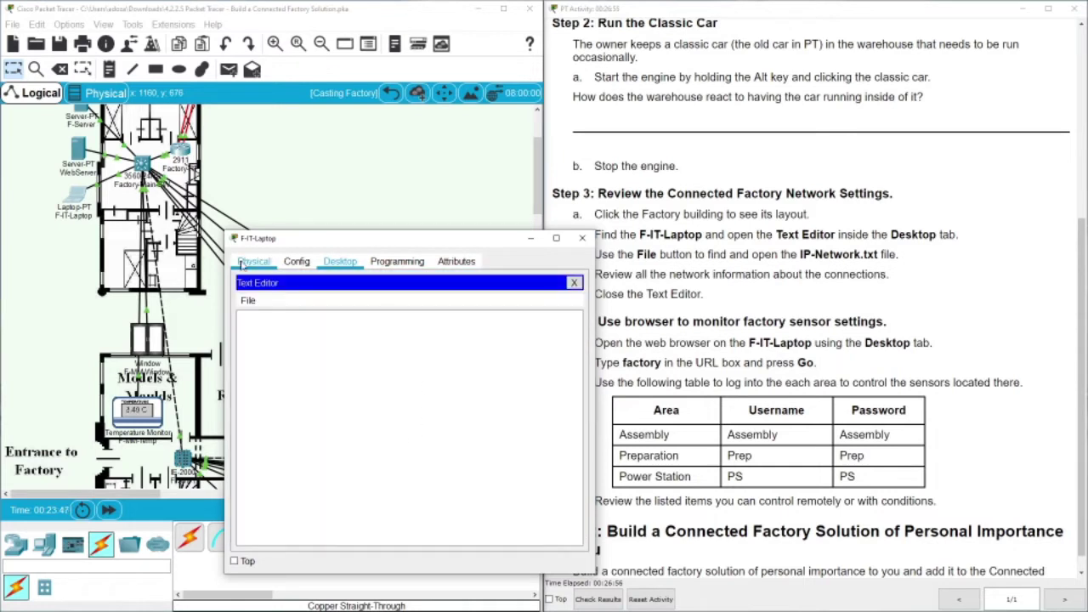
Open the IP-Network.txt file and read through its network information to the end.
{"action": "left_click", "coordinate": [247, 300]}
{"action": "left_click", "coordinate": [261, 326]}
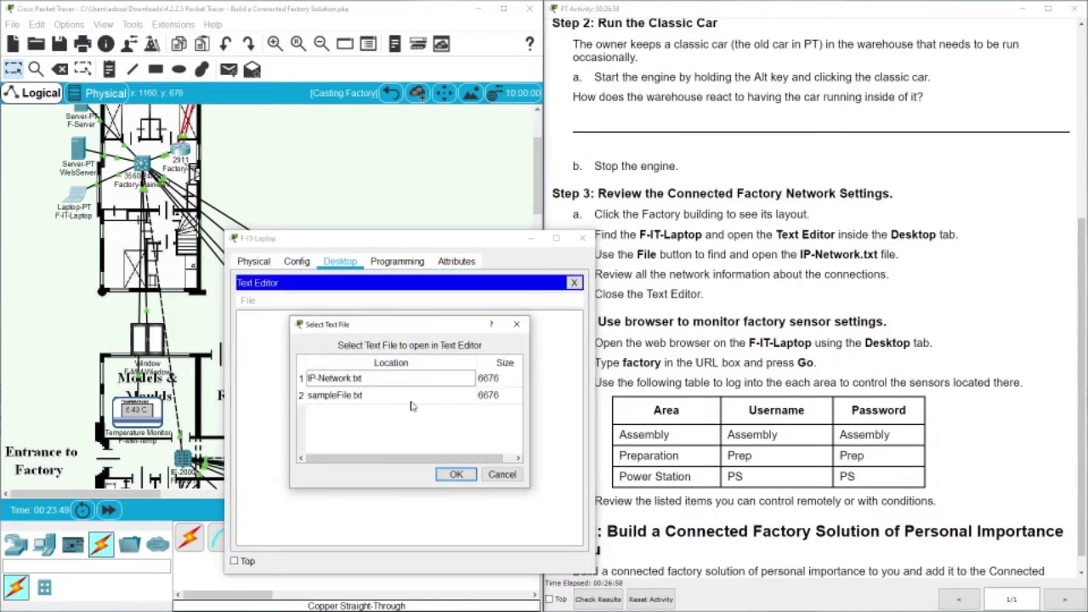
{"action": "left_click", "coordinate": [333, 380]}
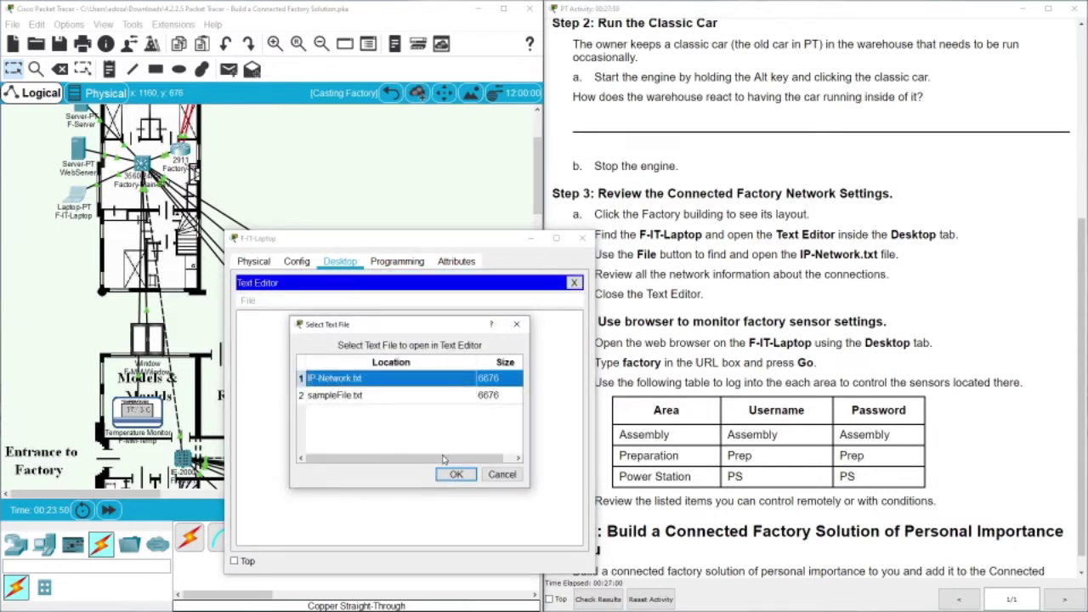
{"action": "left_click", "coordinate": [456, 473]}
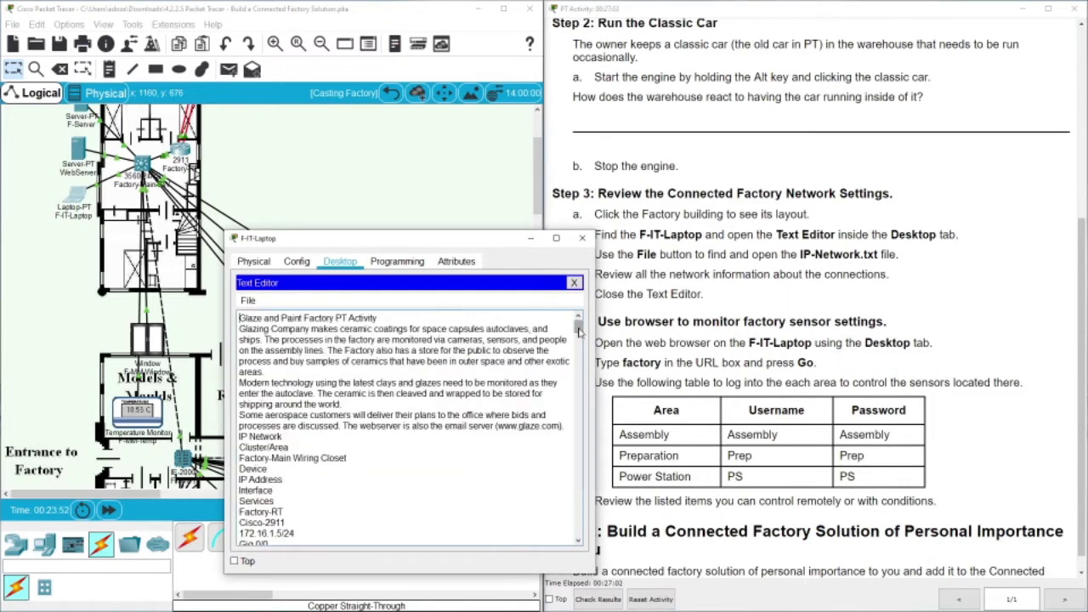
{"action": "scroll", "coordinate": [578, 340], "scroll_direction": "down", "scroll_amount": 3}
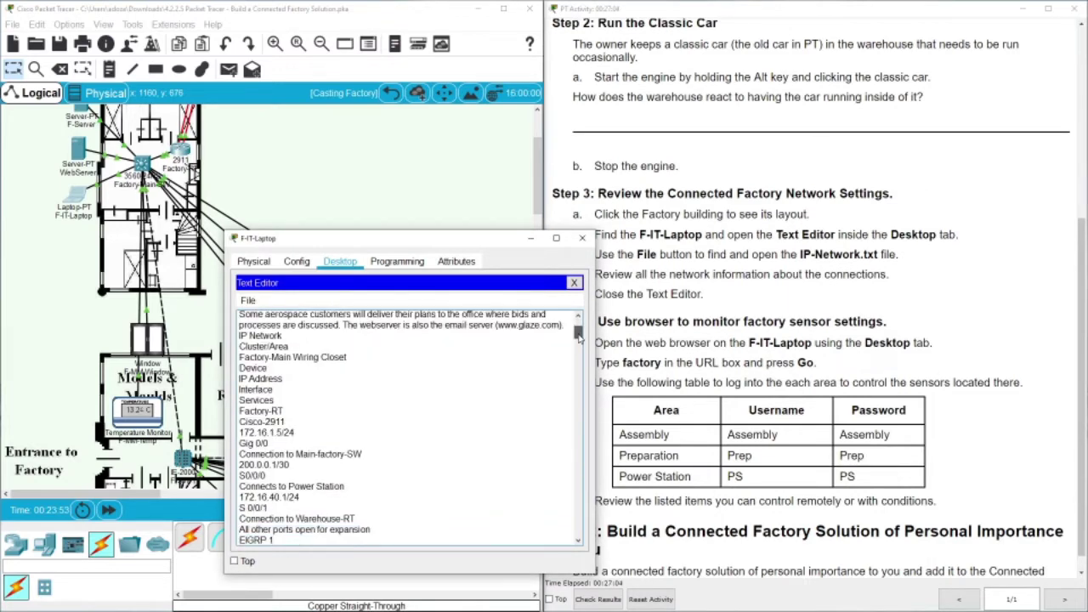
{"action": "scroll", "coordinate": [579, 337], "scroll_direction": "up", "scroll_amount": 3}
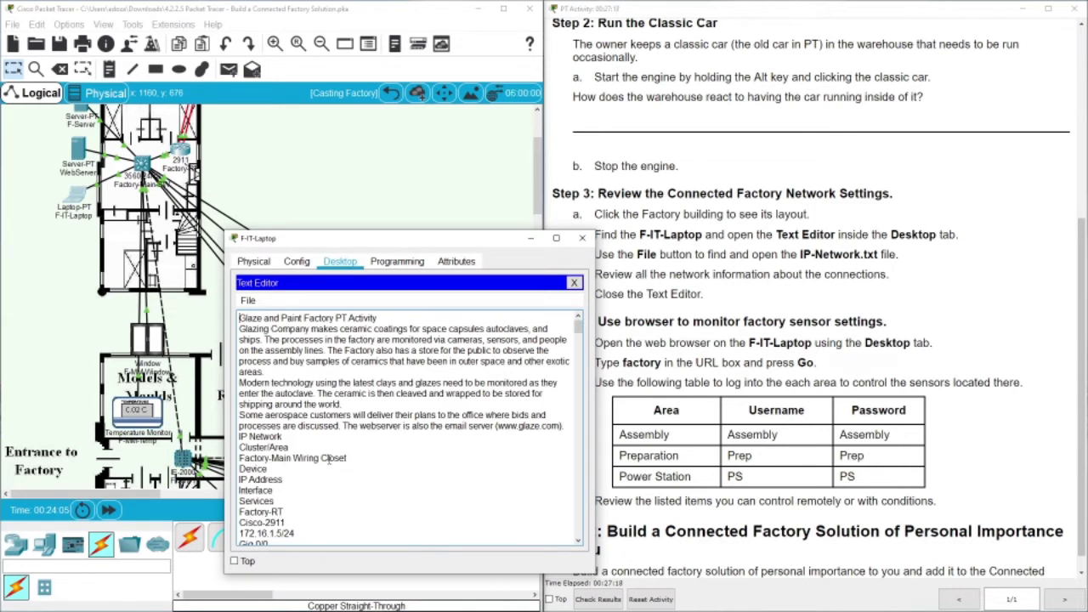
{"action": "scroll", "coordinate": [578, 334], "scroll_direction": "down", "scroll_amount": 3}
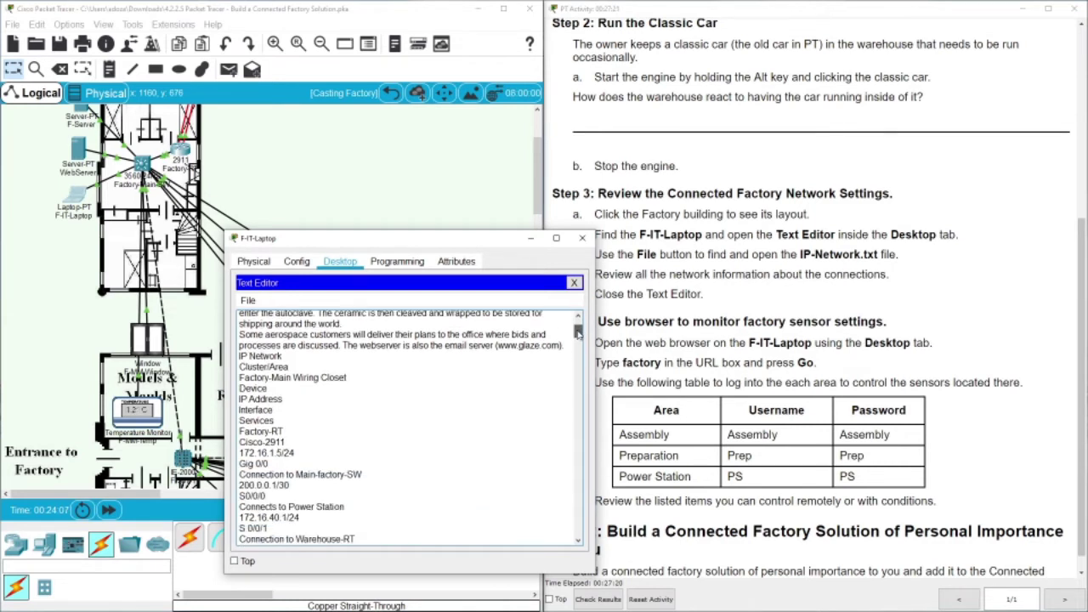
{"action": "left_click_drag", "start_coordinate": [578, 334], "coordinate": [576, 529]}
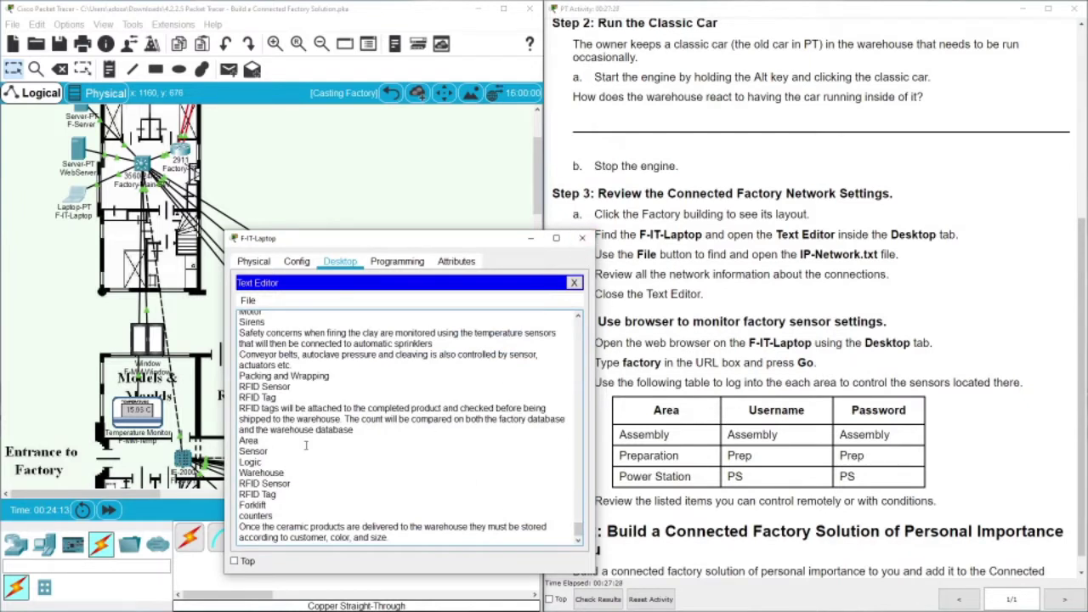
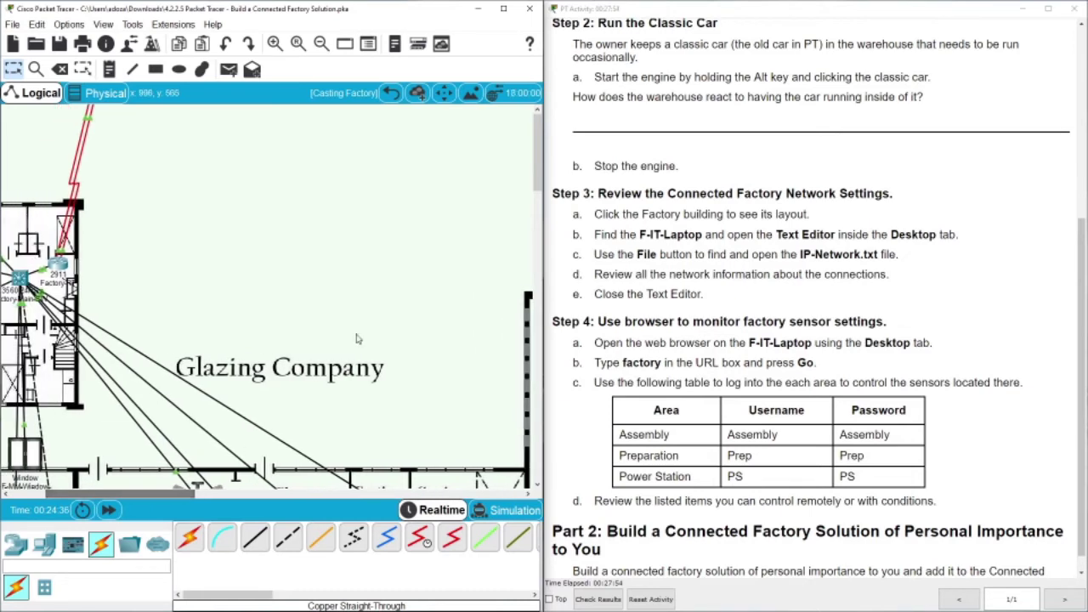
Examine the factory layout from the clay preparation rooms through the offices, packing and assembly areas, back to the main wiring closet.
{"action": "left_click_drag", "start_coordinate": [536, 128], "coordinate": [534, 190]}
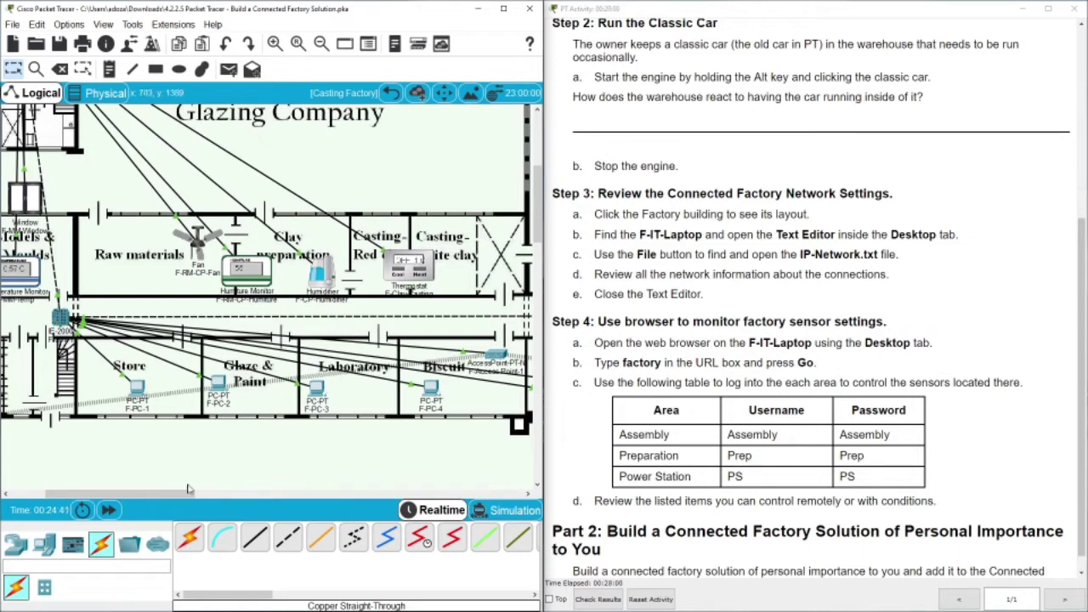
{"action": "left_click_drag", "start_coordinate": [148, 494], "coordinate": [287, 501]}
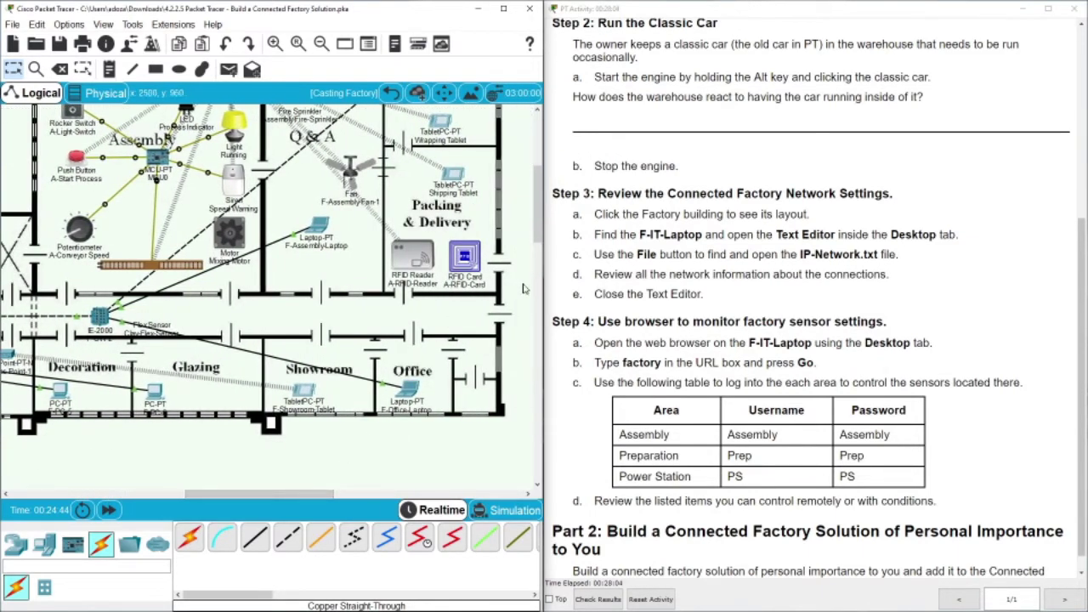
{"action": "left_click_drag", "start_coordinate": [537, 240], "coordinate": [537, 201]}
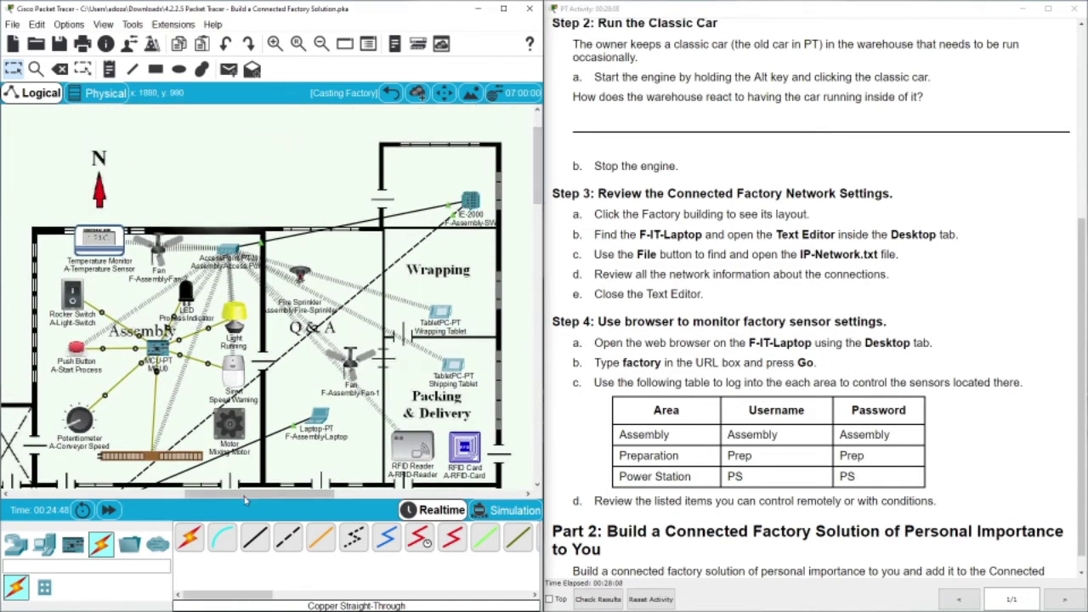
{"action": "left_click_drag", "start_coordinate": [243, 499], "coordinate": [202, 500]}
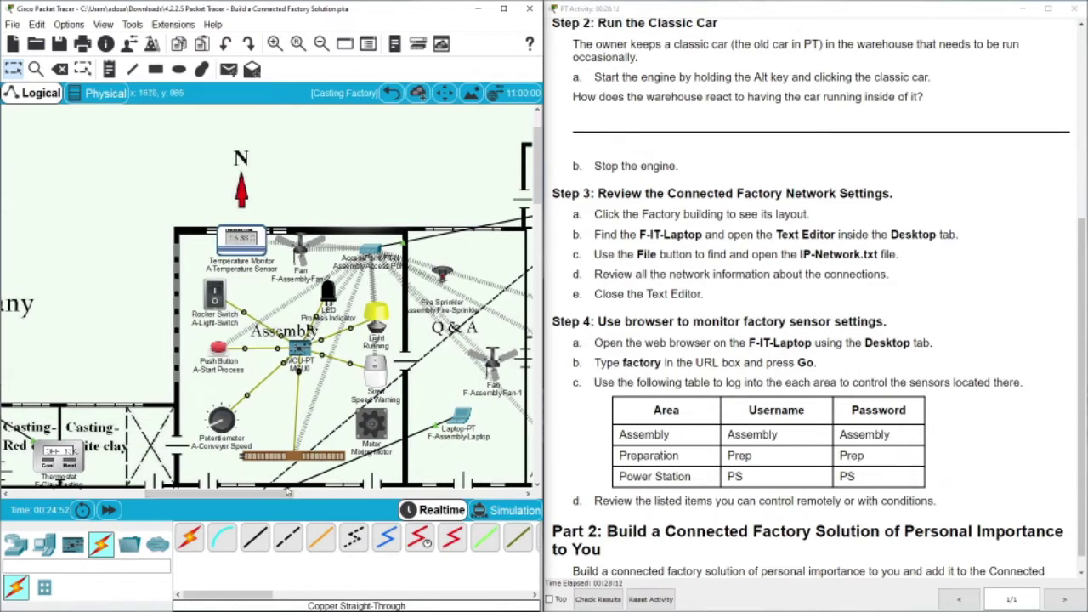
{"action": "left_click_drag", "start_coordinate": [271, 495], "coordinate": [120, 493]}
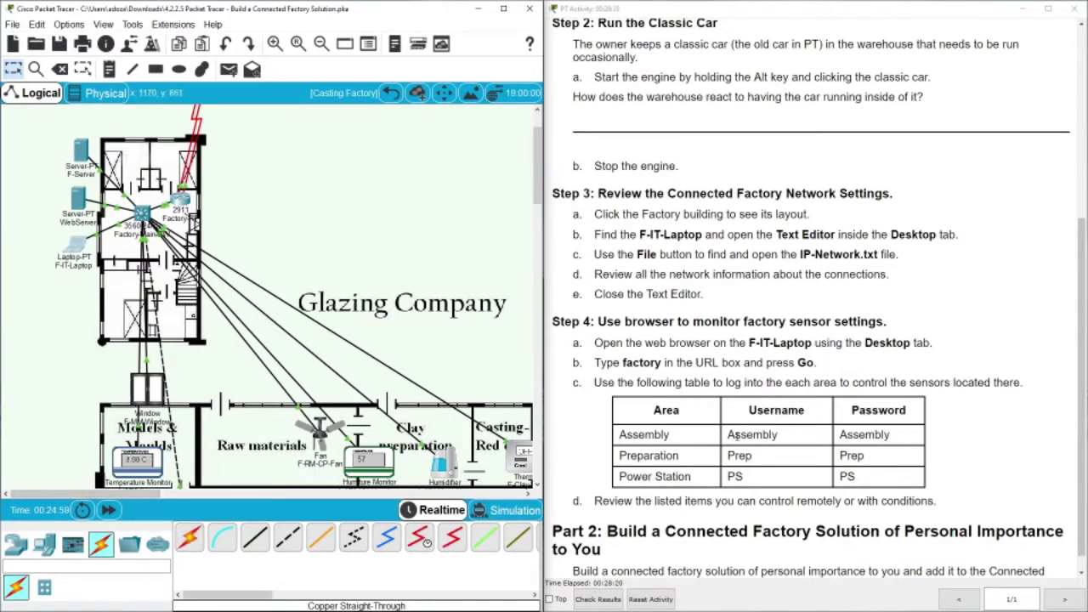
{"action": "mouse_move", "coordinate": [151, 495]}
{"action": "left_mouse_down"}
{"action": "mouse_move", "coordinate": [190, 500]}
{"action": "mouse_move", "coordinate": [151, 496]}
{"action": "left_mouse_up"}
Open the web browser on the F-IT-Laptop and load the address factory.
{"action": "left_click", "coordinate": [81, 248]}
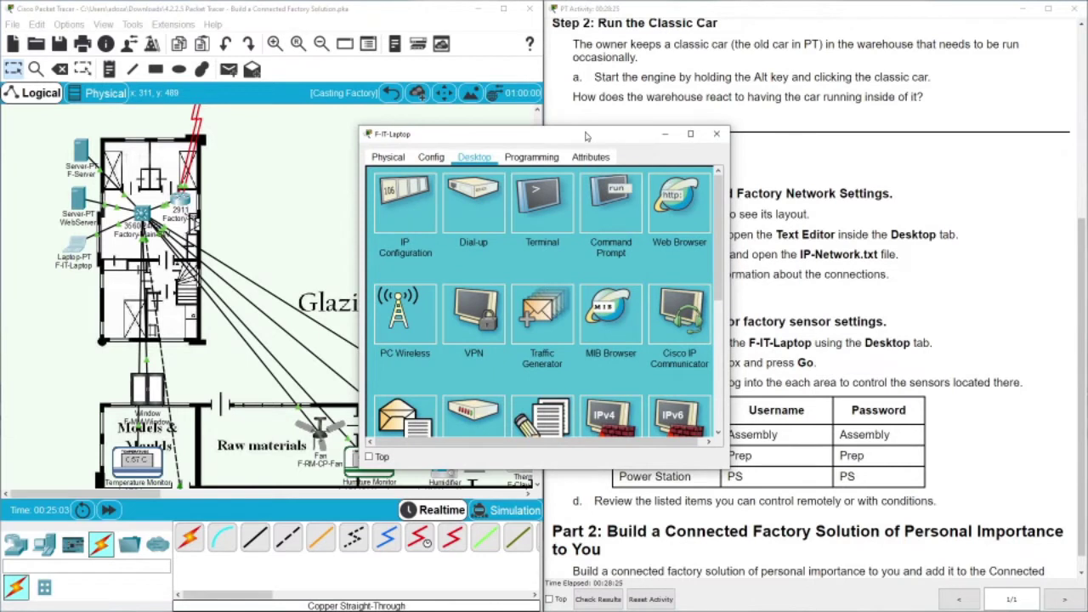
{"action": "left_click_drag", "start_coordinate": [586, 136], "coordinate": [321, 133]}
{"action": "left_click", "coordinate": [297, 191]}
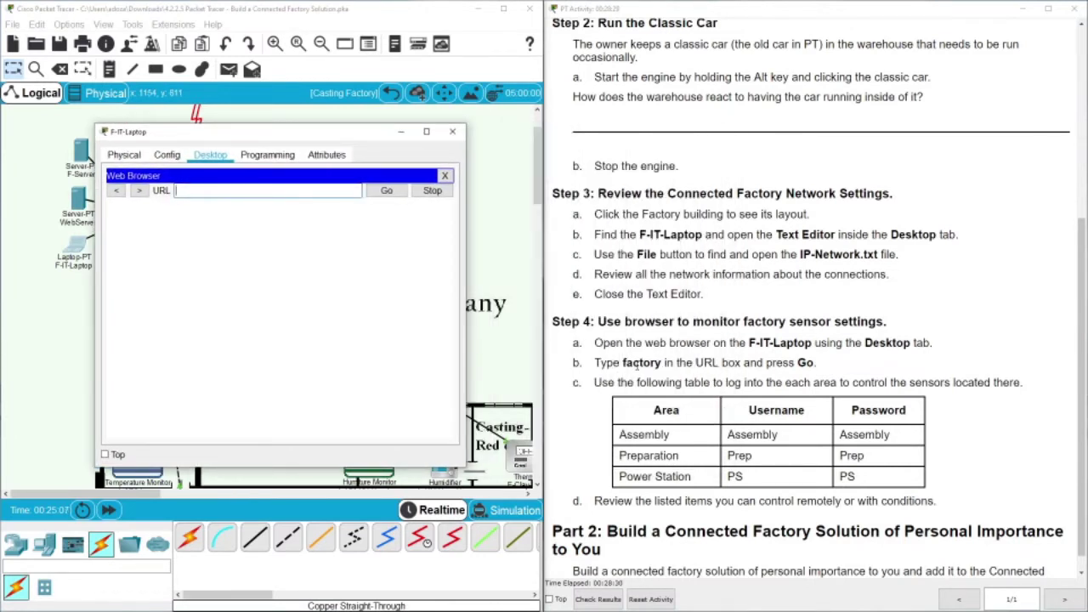
{"action": "key", "text": "Return"}
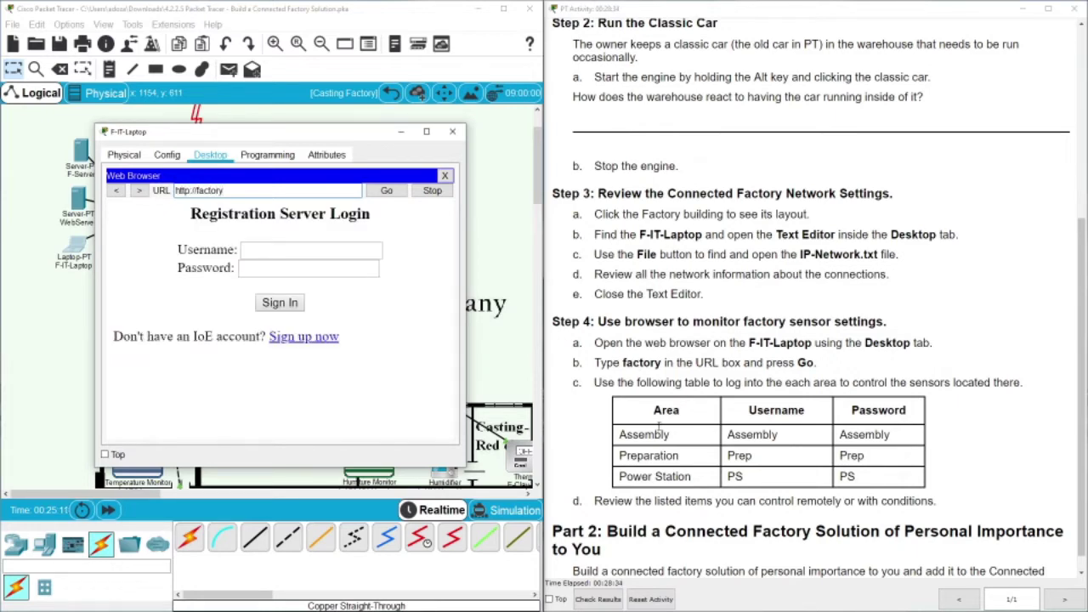
Try to sign in to the registration server with the username Assembly and the account password.
{"action": "left_click_drag", "start_coordinate": [357, 136], "coordinate": [840, 150]}
{"action": "left_click_drag", "start_coordinate": [155, 497], "coordinate": [124, 491]}
{"action": "left_click_drag", "start_coordinate": [693, 150], "coordinate": [193, 108]}
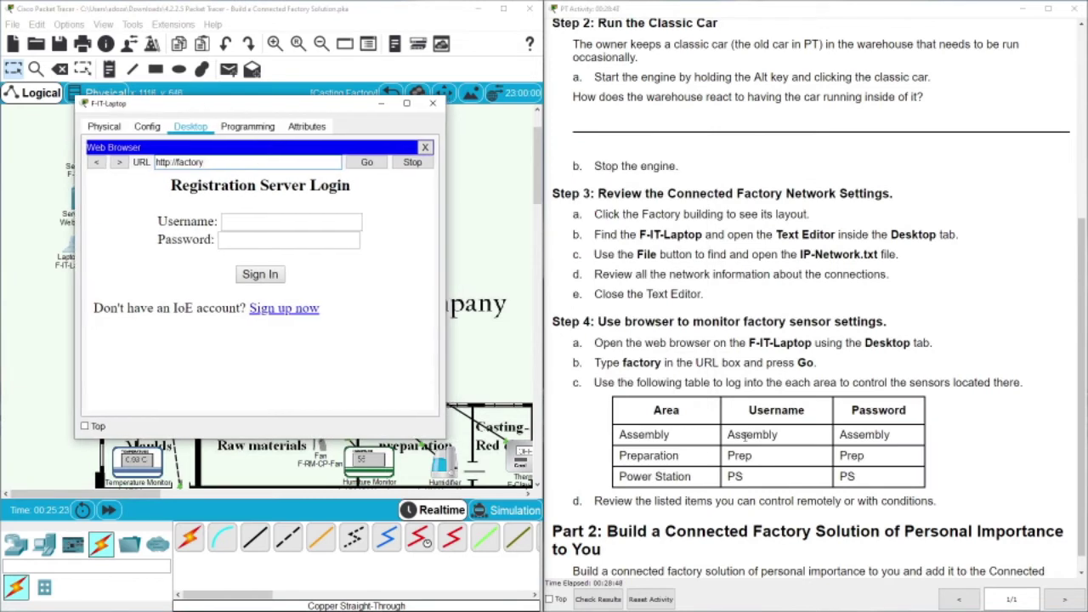
{"action": "left_click", "coordinate": [280, 225]}
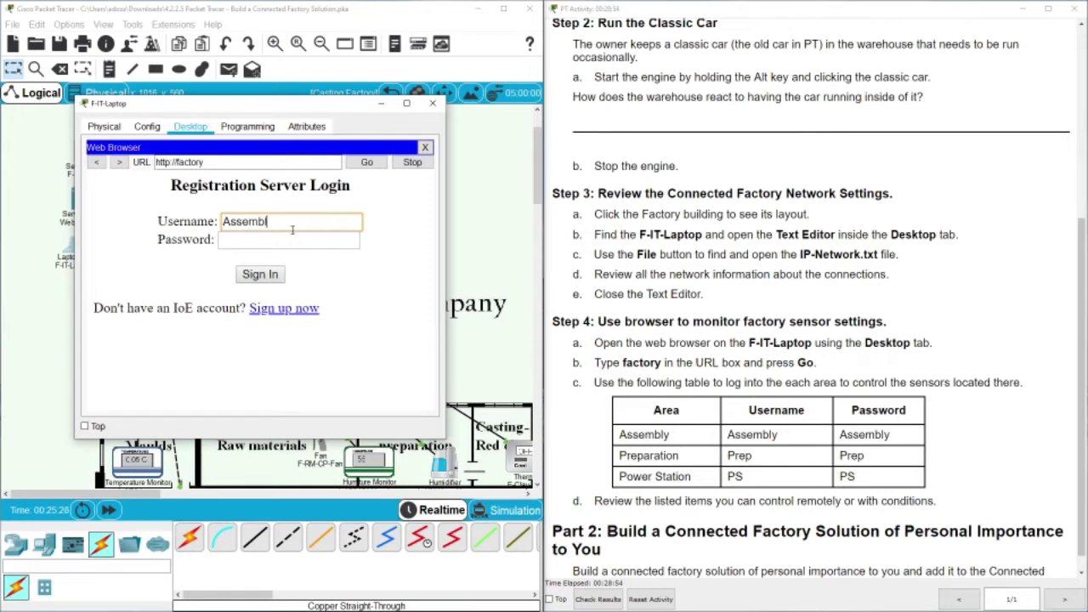
{"action": "left_click", "coordinate": [313, 240]}
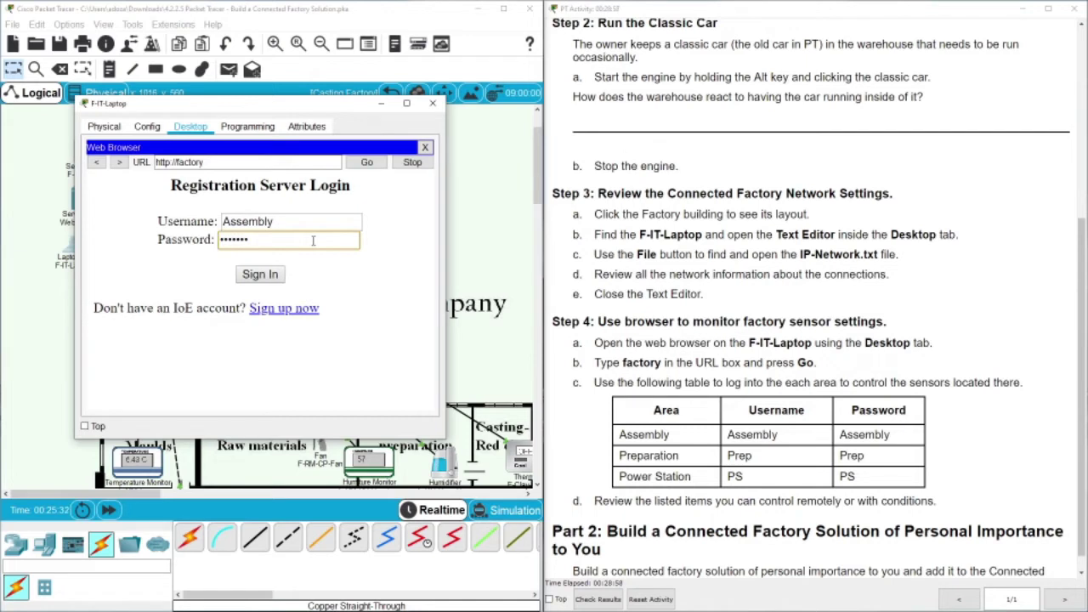
{"action": "left_click", "coordinate": [272, 273]}
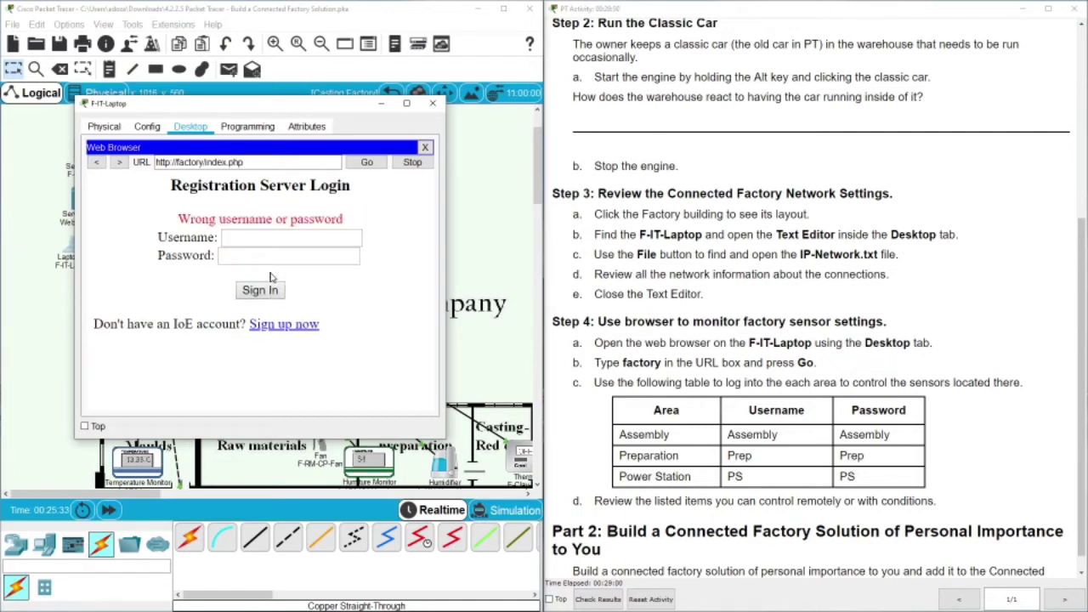
Sign in to the registration server again as Assembly, re-entering the account password.
{"action": "left_click", "coordinate": [274, 241]}
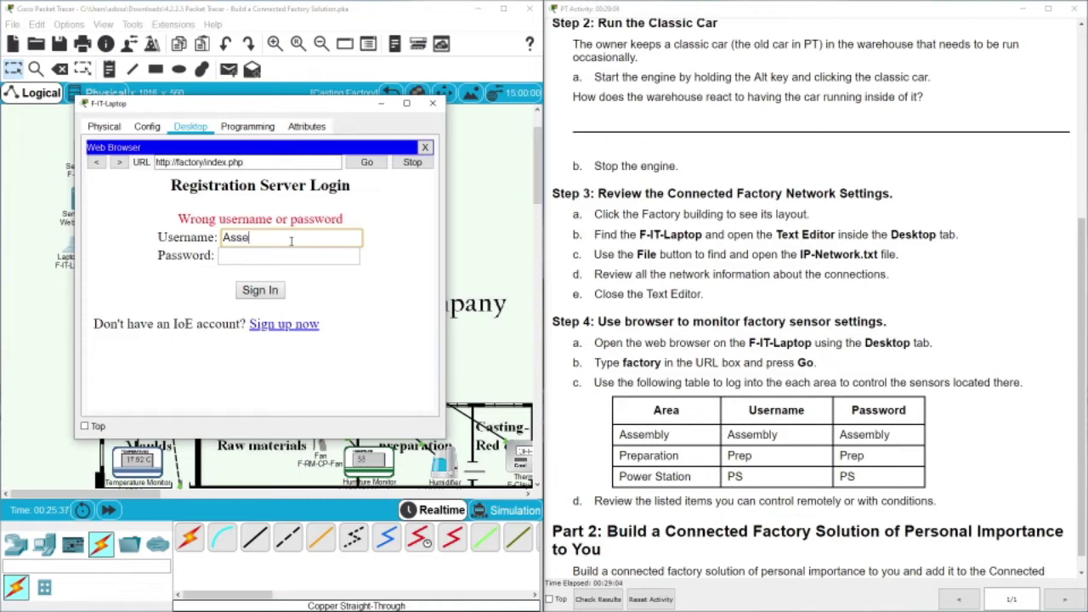
{"action": "type", "text": "Assembly"}
{"action": "left_click", "coordinate": [281, 254]}
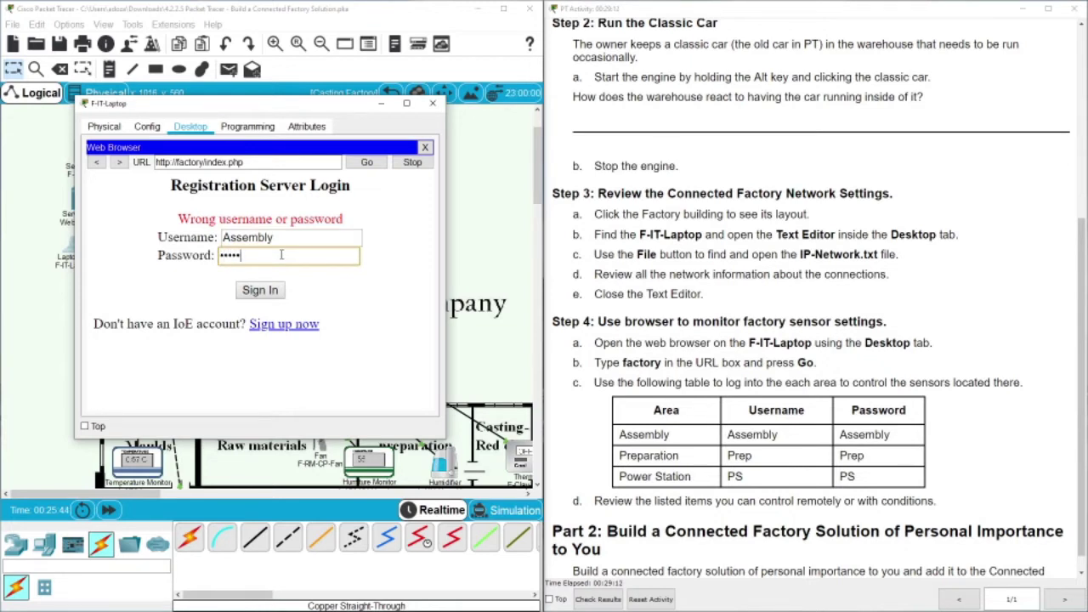
{"action": "left_click", "coordinate": [280, 291]}
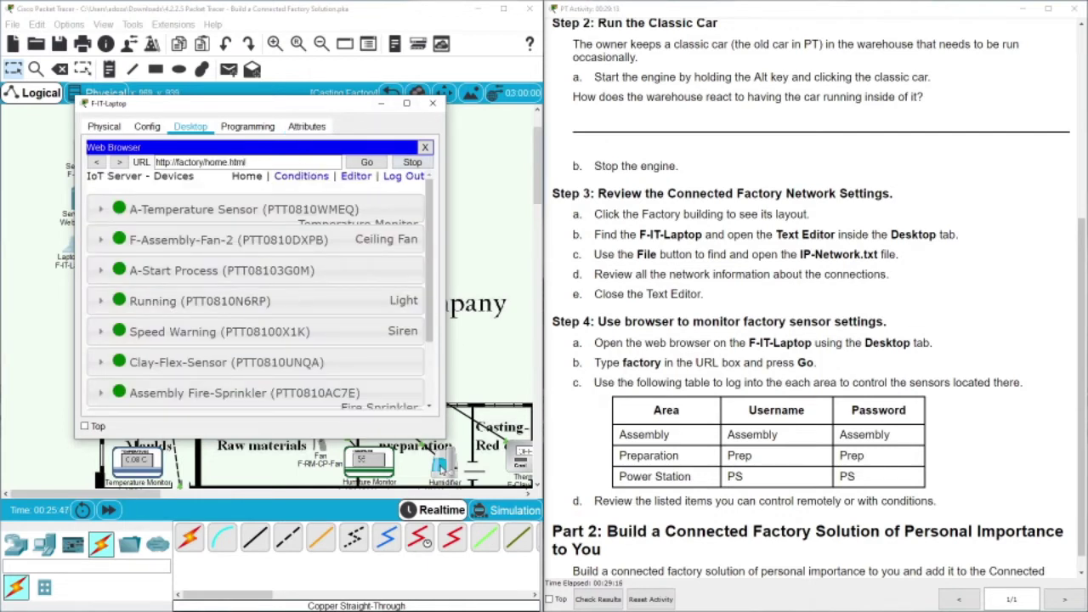
Enlarge the laptop window beside the workspace and compare its listed IoT devices with the Assembly area of the factory layout.
{"action": "left_click_drag", "start_coordinate": [440, 438], "coordinate": [627, 567]}
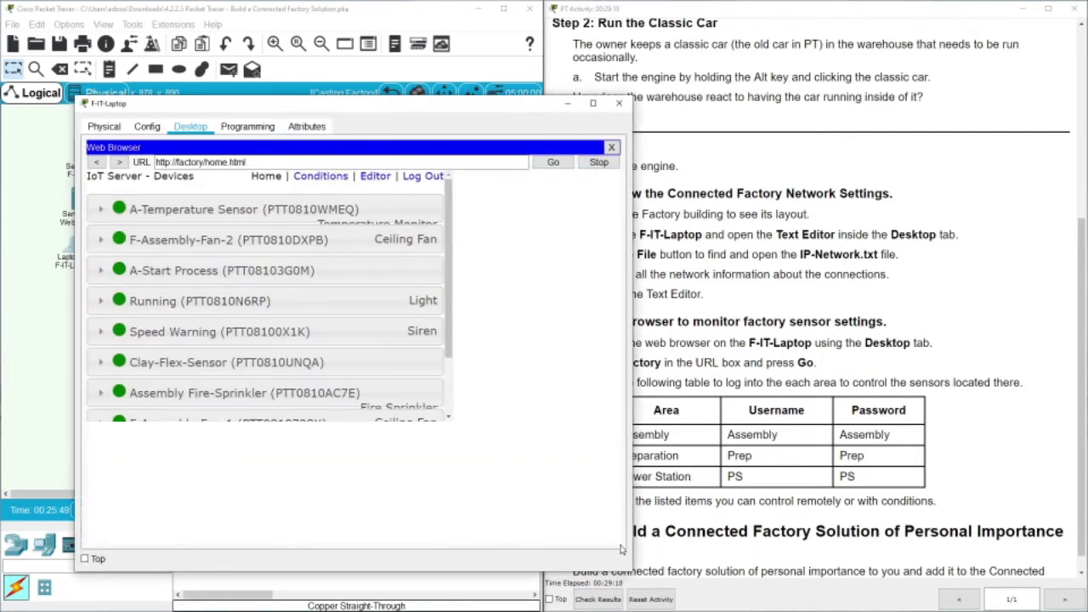
{"action": "left_click_drag", "start_coordinate": [357, 111], "coordinate": [856, 64]}
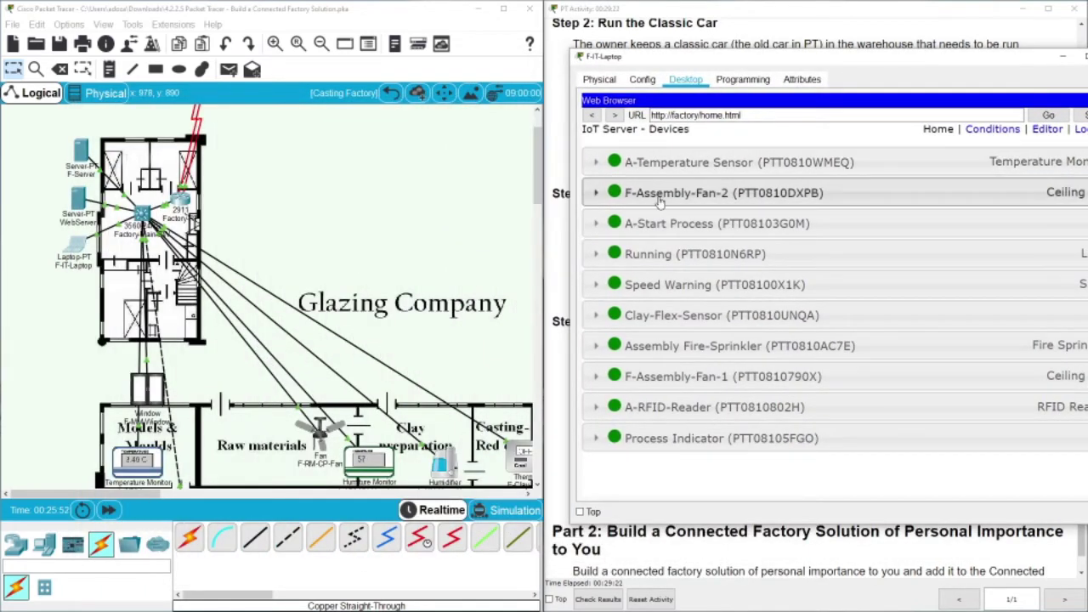
{"action": "left_click_drag", "start_coordinate": [147, 493], "coordinate": [287, 507]}
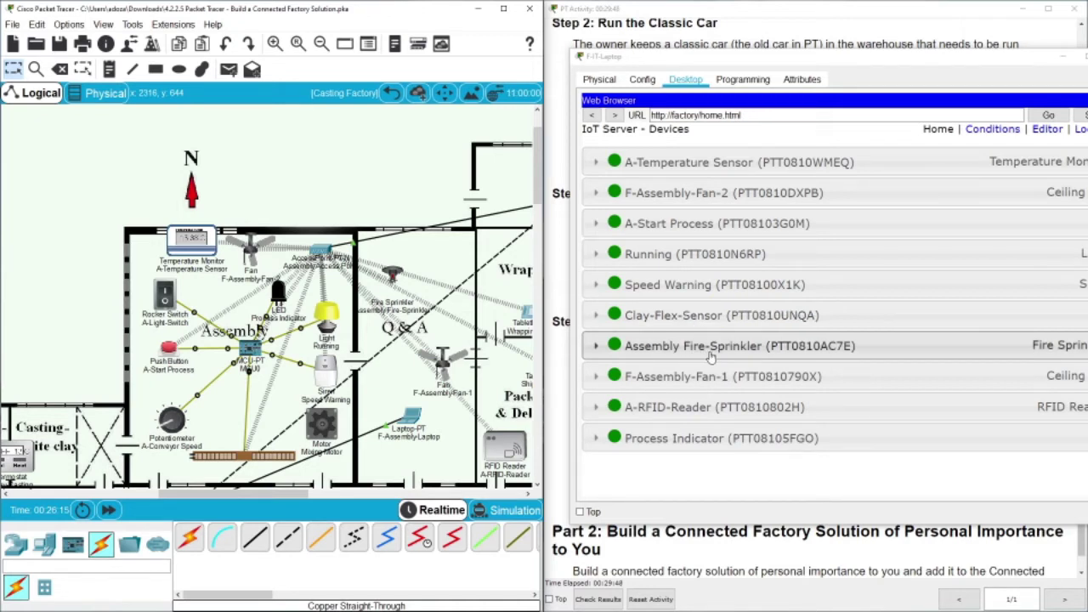
Test the Low and High settings of F-Assembly-Fan-1 and check the A-Temperature Sensor's reading, collapsing both device entries.
{"action": "left_click", "coordinate": [672, 377]}
{"action": "left_click", "coordinate": [1022, 412]}
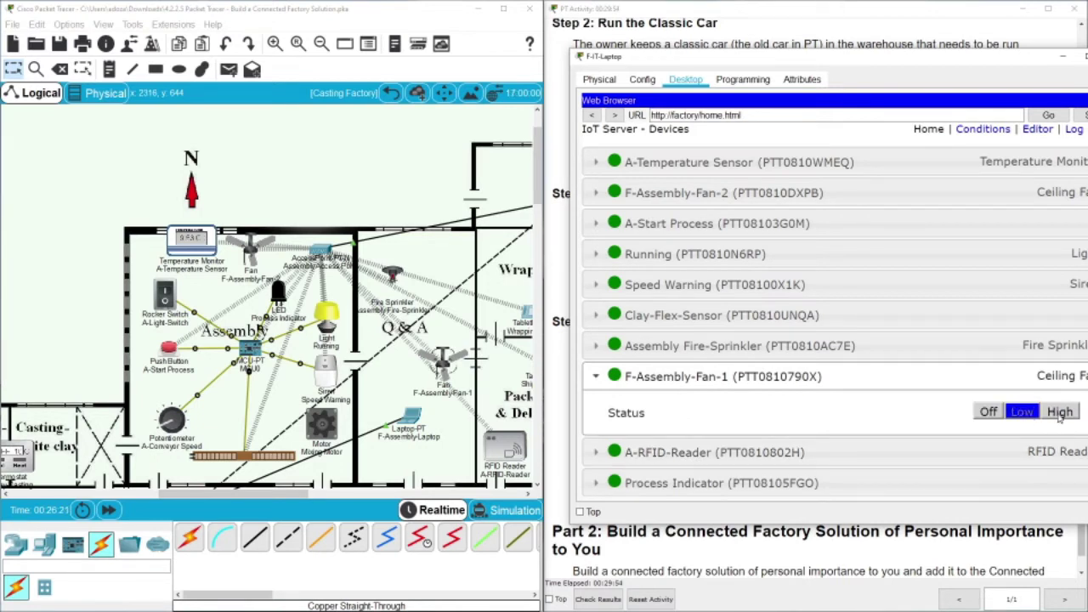
{"action": "left_click", "coordinate": [1060, 413]}
{"action": "left_click", "coordinate": [1032, 415]}
{"action": "left_click", "coordinate": [593, 379]}
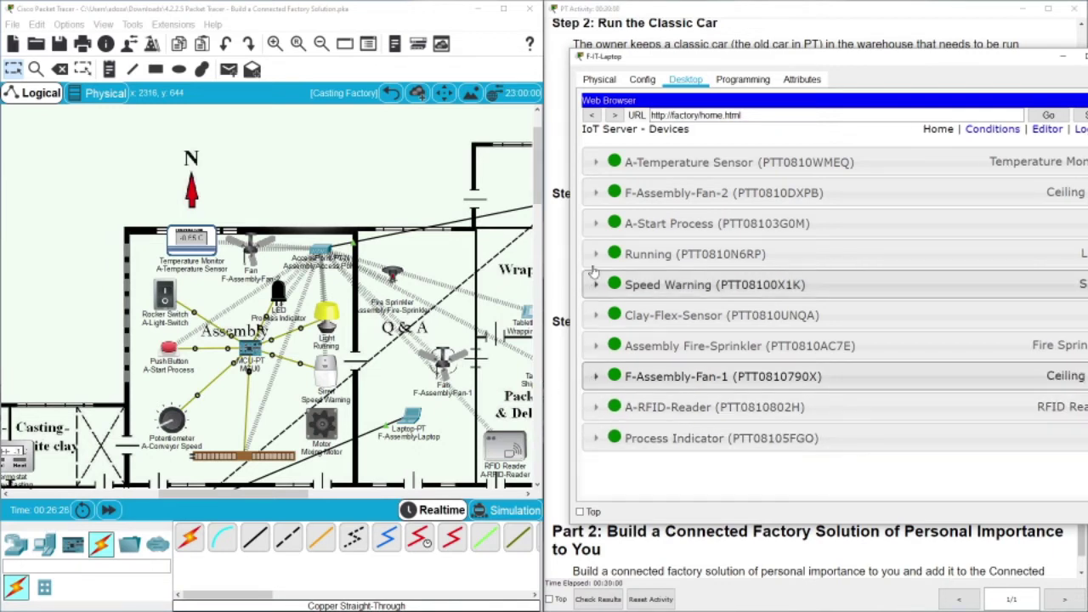
{"action": "left_click", "coordinate": [598, 162]}
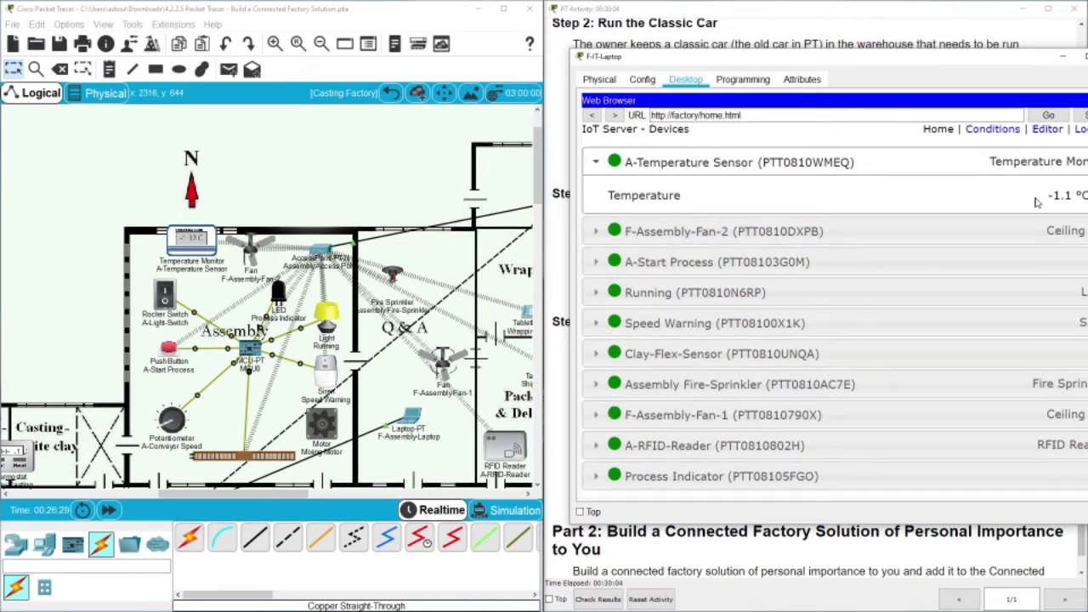
{"action": "left_click", "coordinate": [598, 163]}
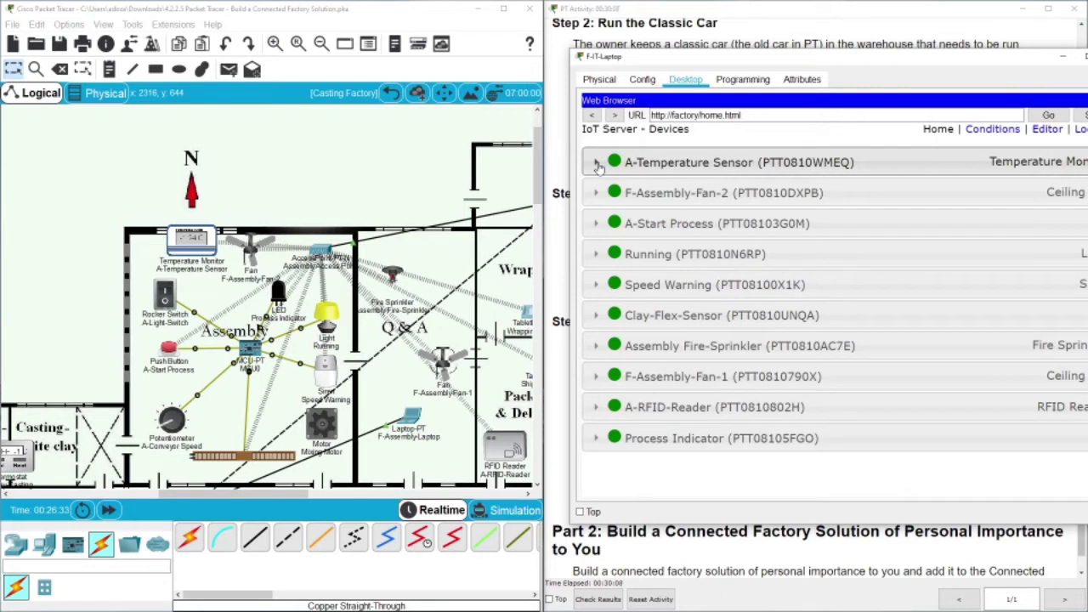
Test the Low setting of F-Assembly-Fan-2, switch it back to Off and collapse its device entry.
{"action": "left_click_drag", "start_coordinate": [267, 494], "coordinate": [289, 498]}
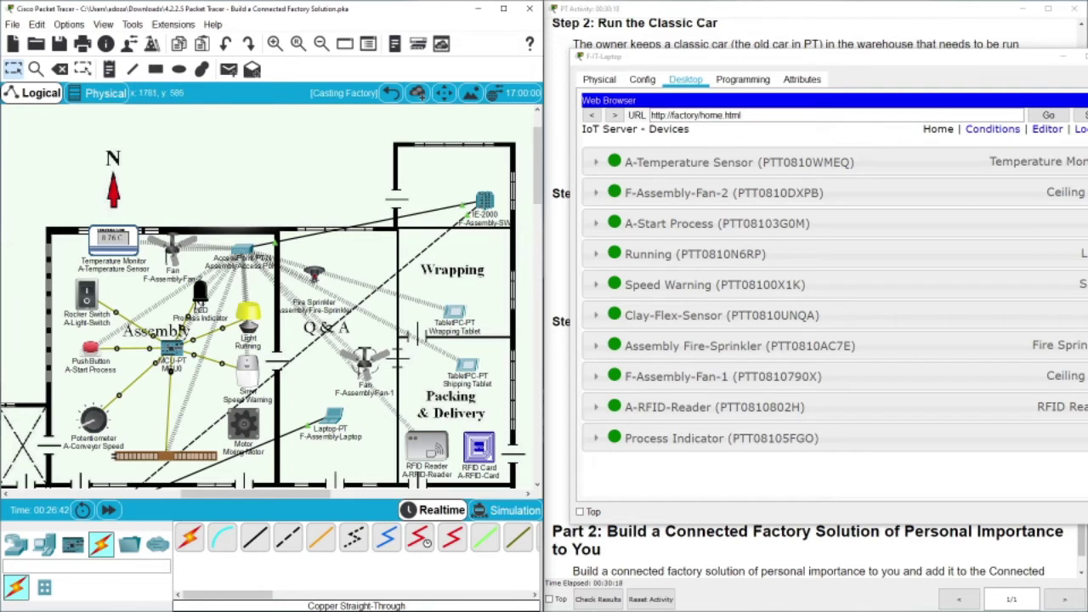
{"action": "left_click", "coordinate": [625, 193]}
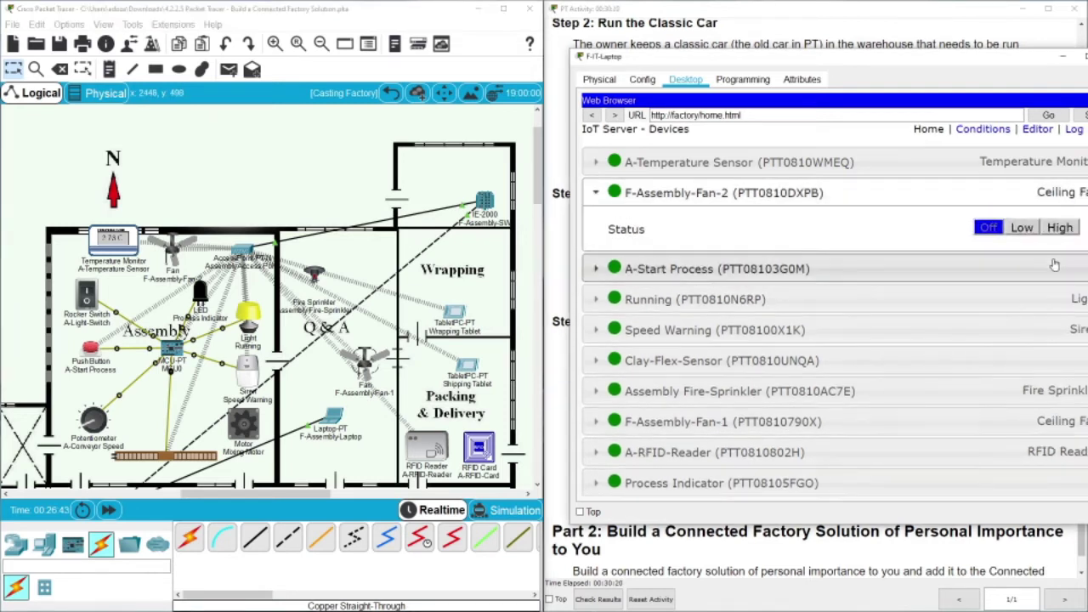
{"action": "left_click", "coordinate": [1024, 227]}
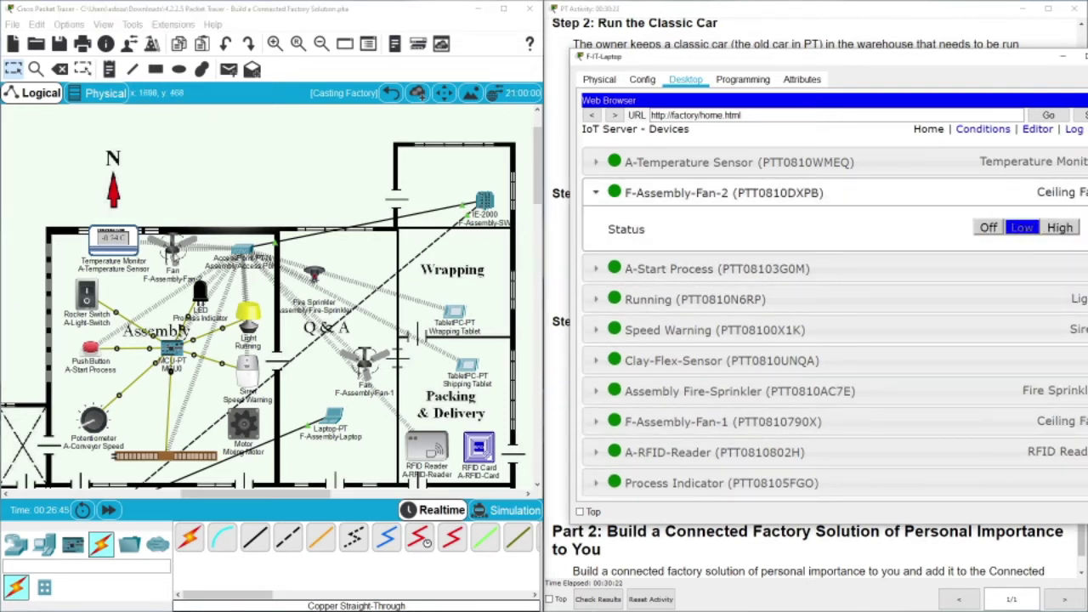
{"action": "left_click", "coordinate": [987, 228]}
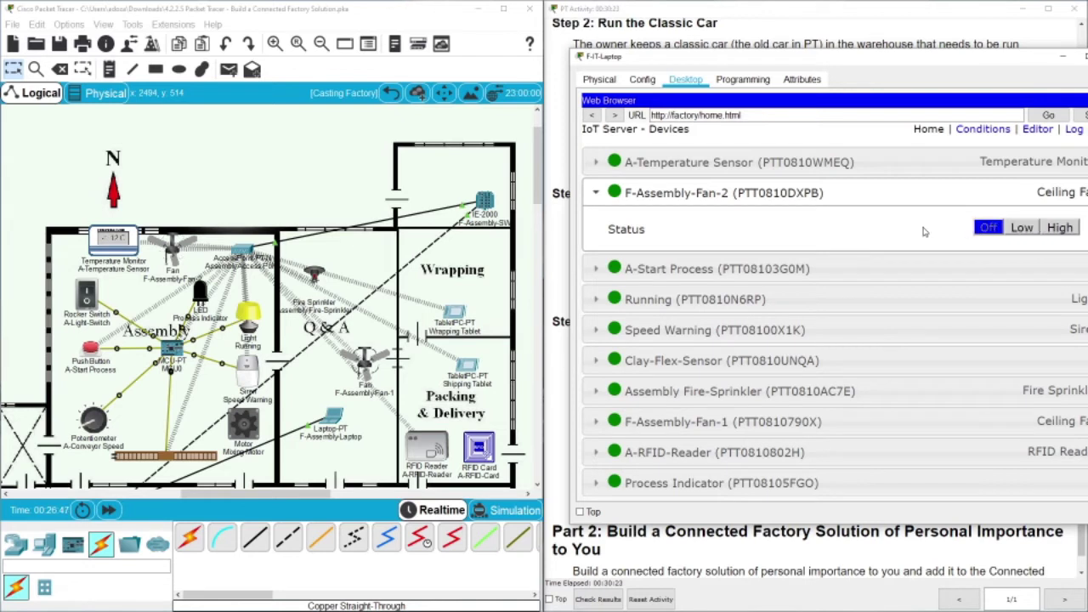
{"action": "left_click", "coordinate": [597, 195]}
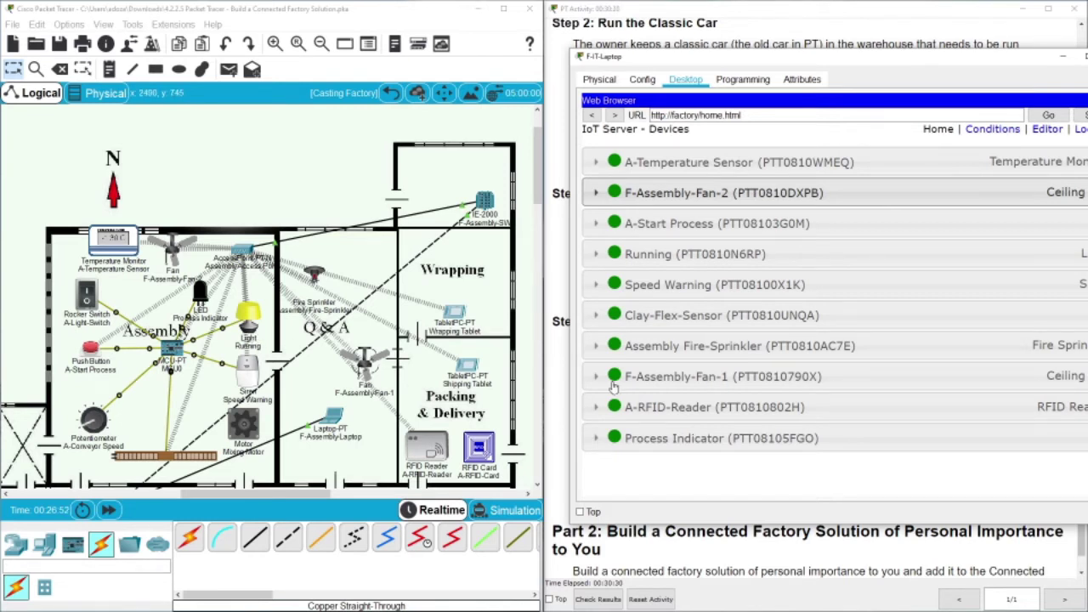
Test the Running light's Dim and On settings, switch it back to Off and collapse its entry.
{"action": "left_click", "coordinate": [595, 254]}
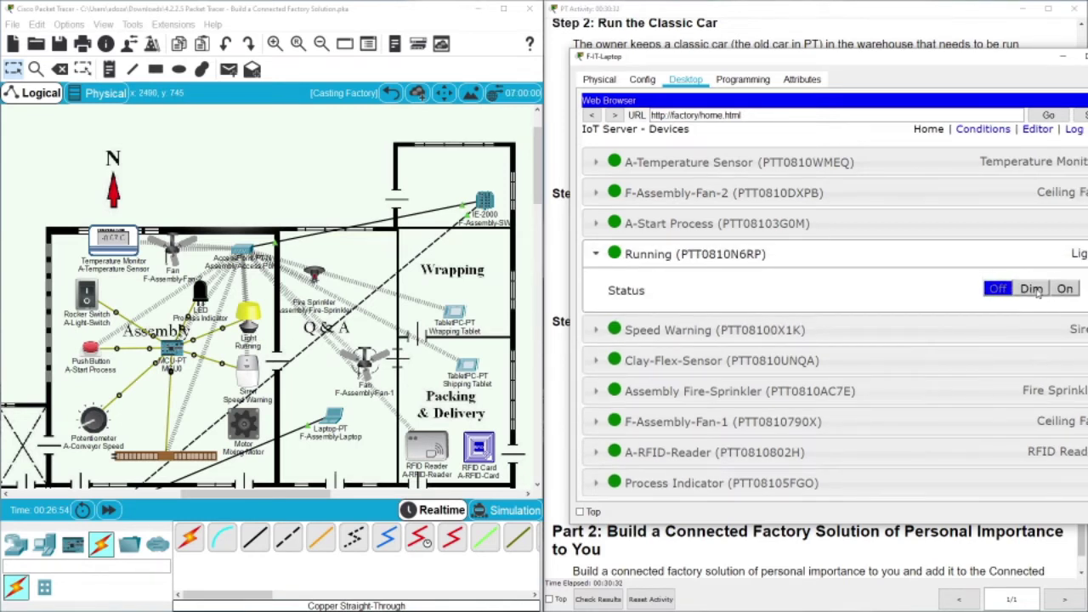
{"action": "left_click", "coordinate": [1032, 290]}
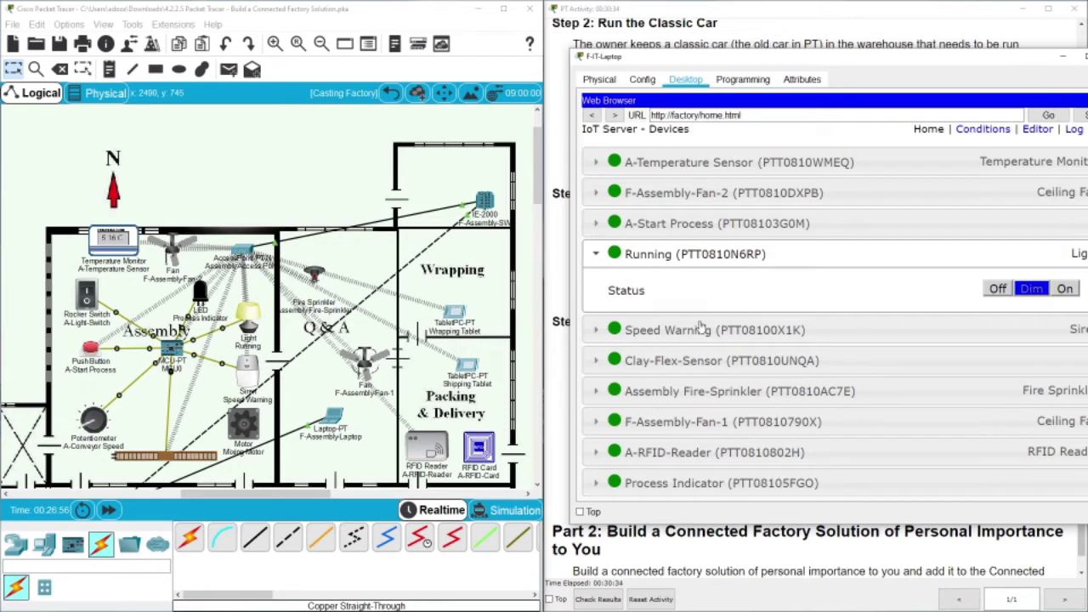
{"action": "left_click", "coordinate": [1064, 289]}
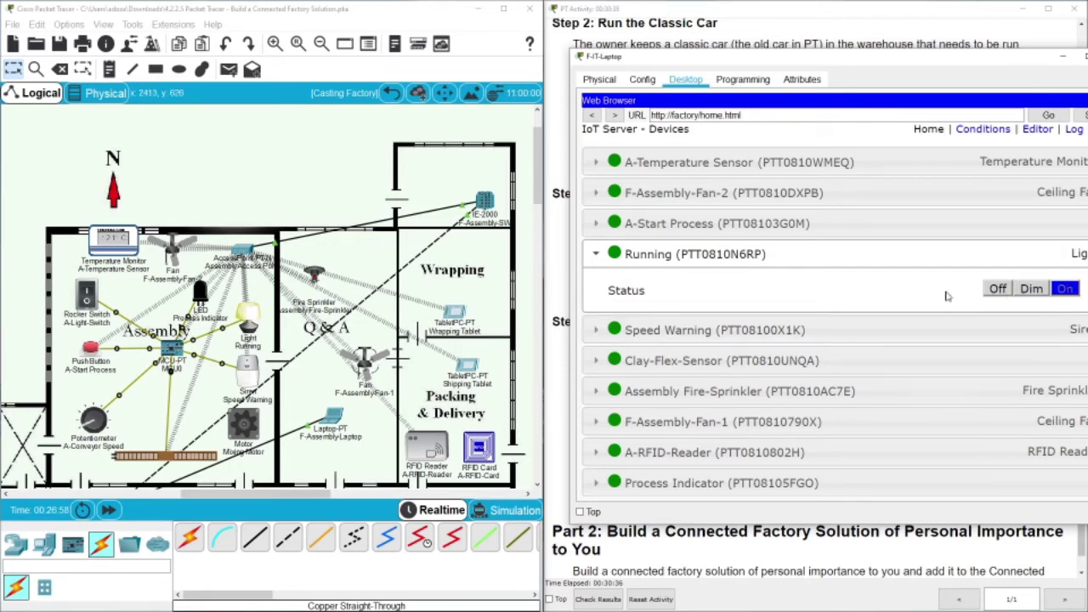
{"action": "left_click", "coordinate": [997, 289]}
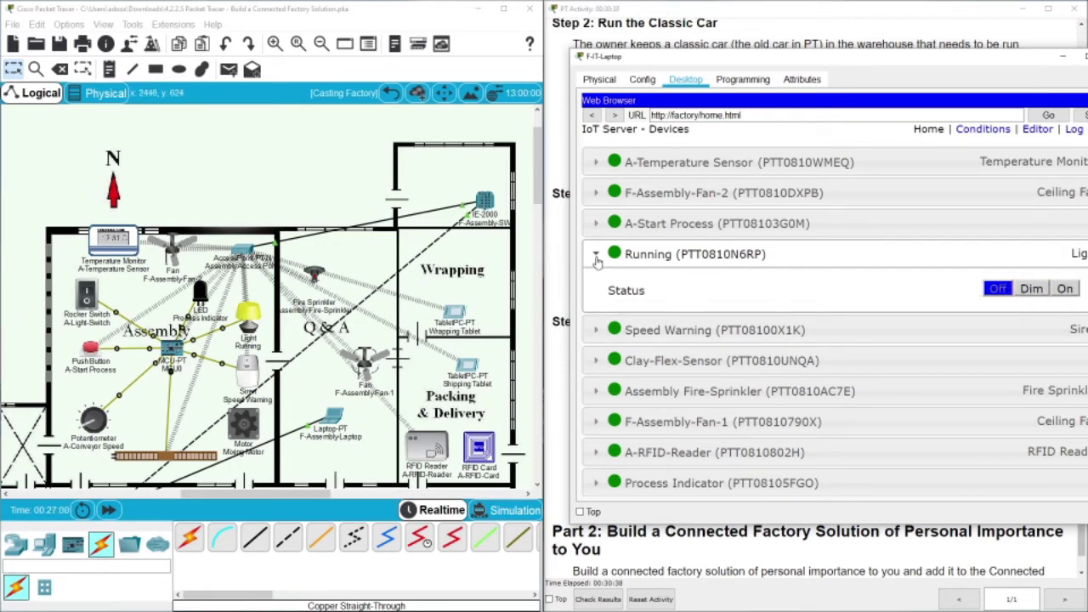
{"action": "left_click", "coordinate": [596, 255]}
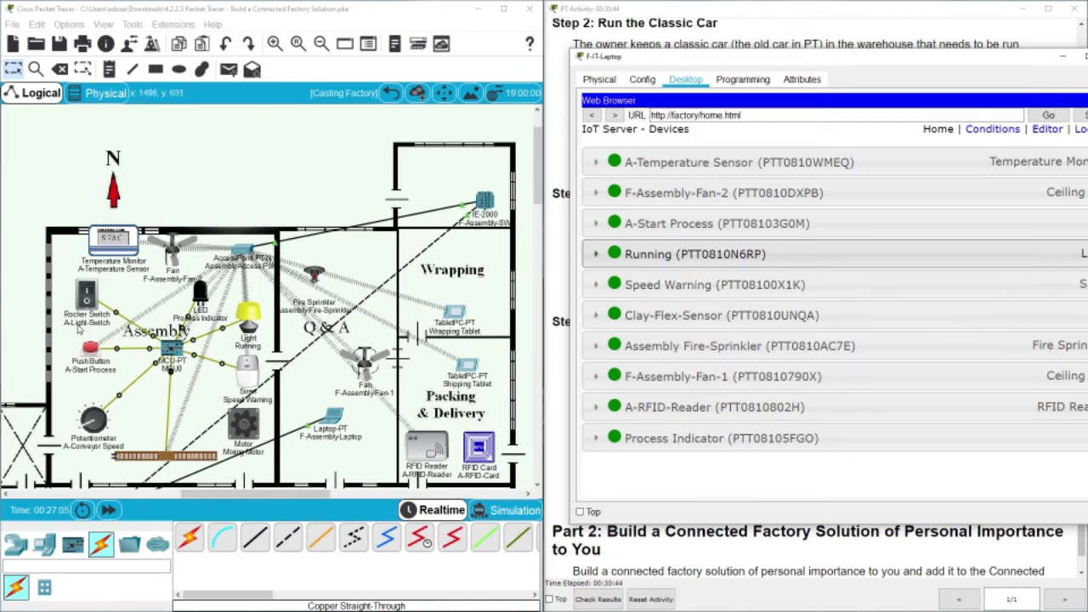
Inspect the specifications and attributes of A-Light-Switch in the Assembly area and close its window.
{"action": "left_click", "coordinate": [86, 299]}
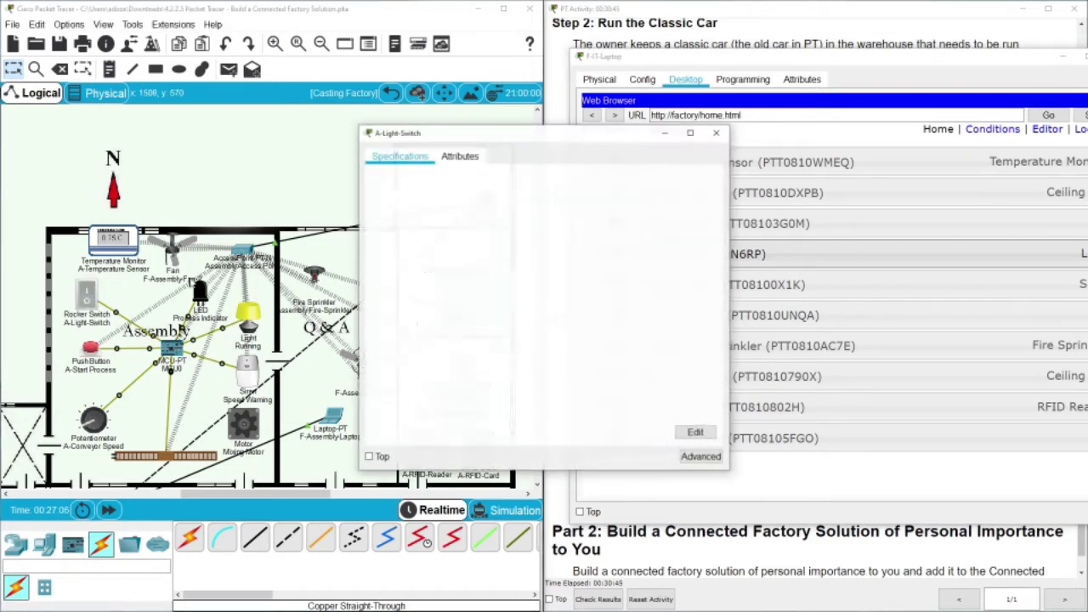
{"action": "left_click", "coordinate": [463, 159]}
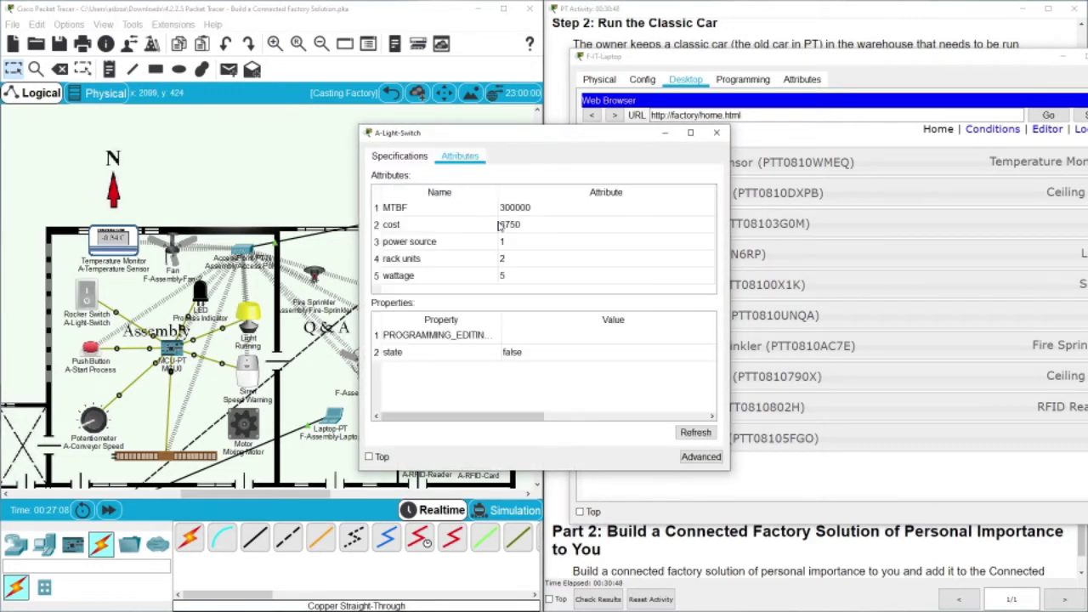
{"action": "left_click", "coordinate": [400, 157]}
{"action": "left_click", "coordinate": [459, 157]}
{"action": "left_click", "coordinate": [719, 133]}
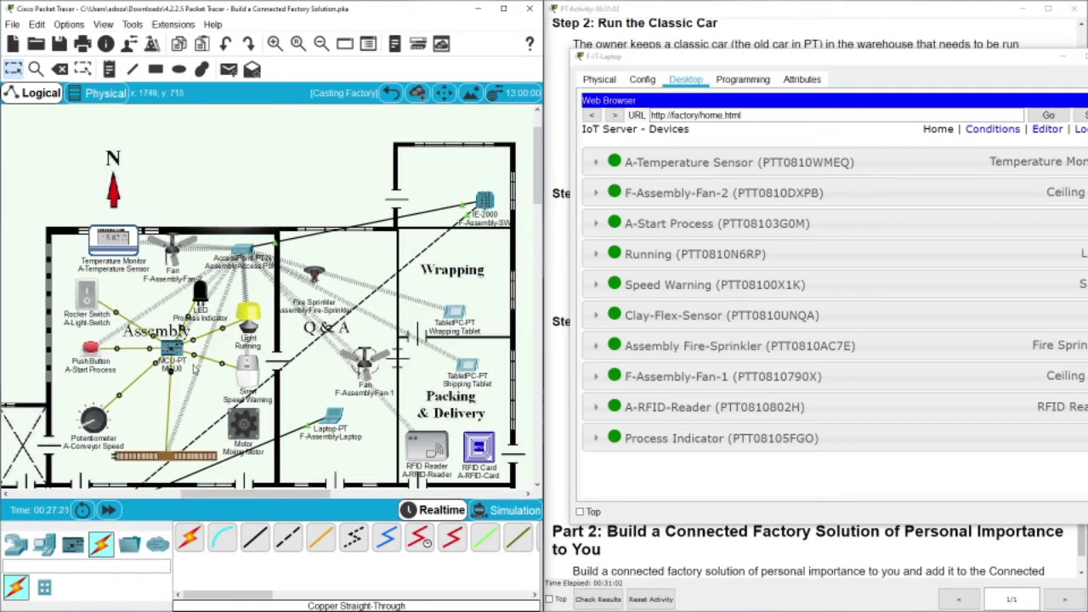
Check the Assembly Fire-Sprinkler and A-RFID-Reader statuses against the factory layout, collapsing the reader's entry.
{"action": "left_click", "coordinate": [739, 345]}
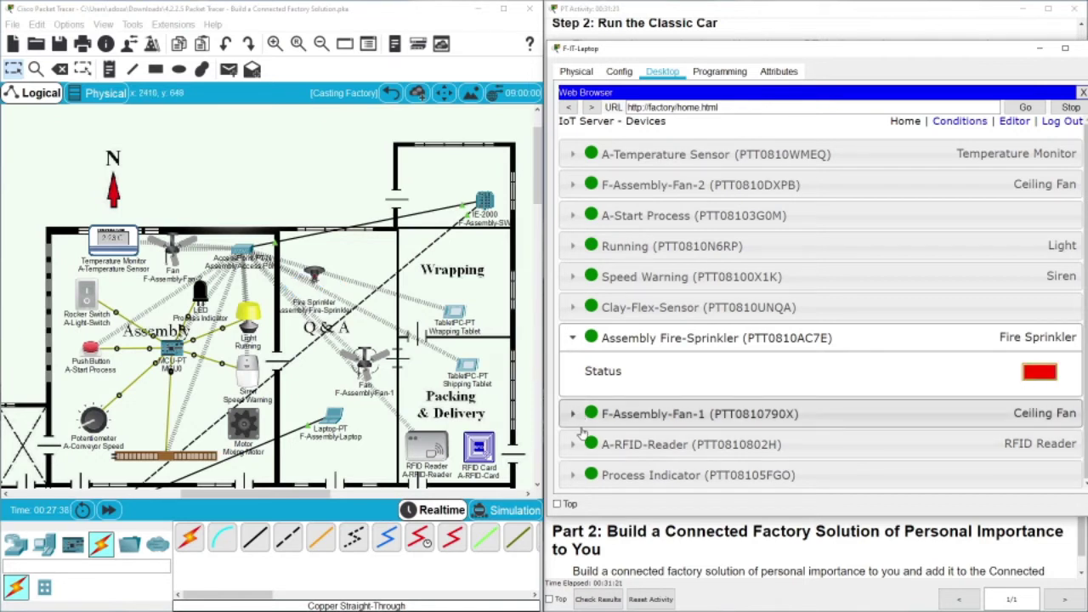
{"action": "left_click", "coordinate": [581, 445]}
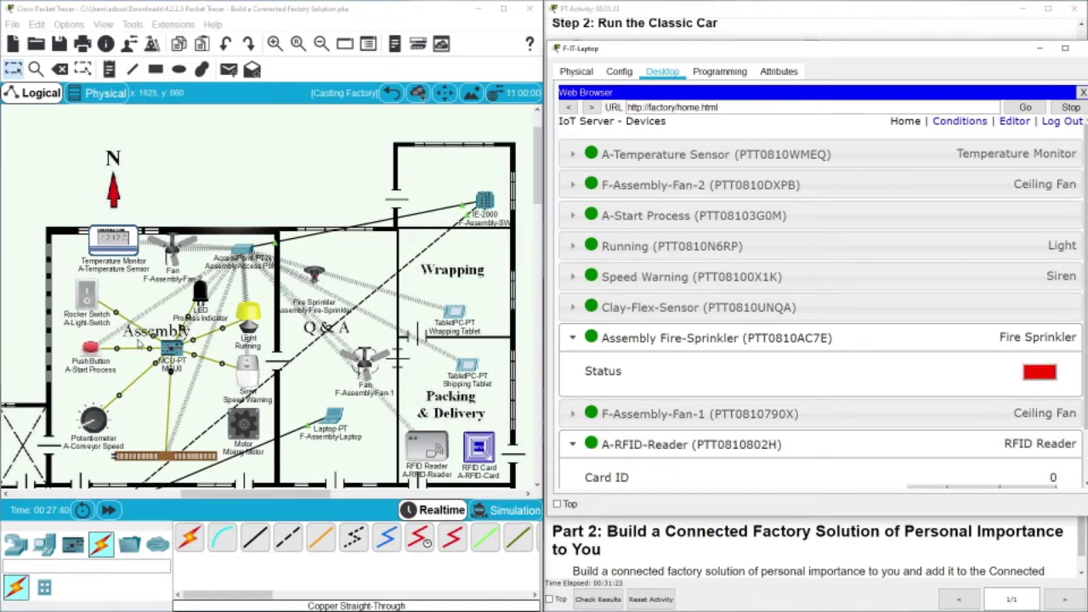
{"action": "scroll", "coordinate": [138, 386], "scroll_direction": "down", "scroll_amount": 3}
{"action": "scroll", "coordinate": [927, 439], "scroll_direction": "down", "scroll_amount": 1}
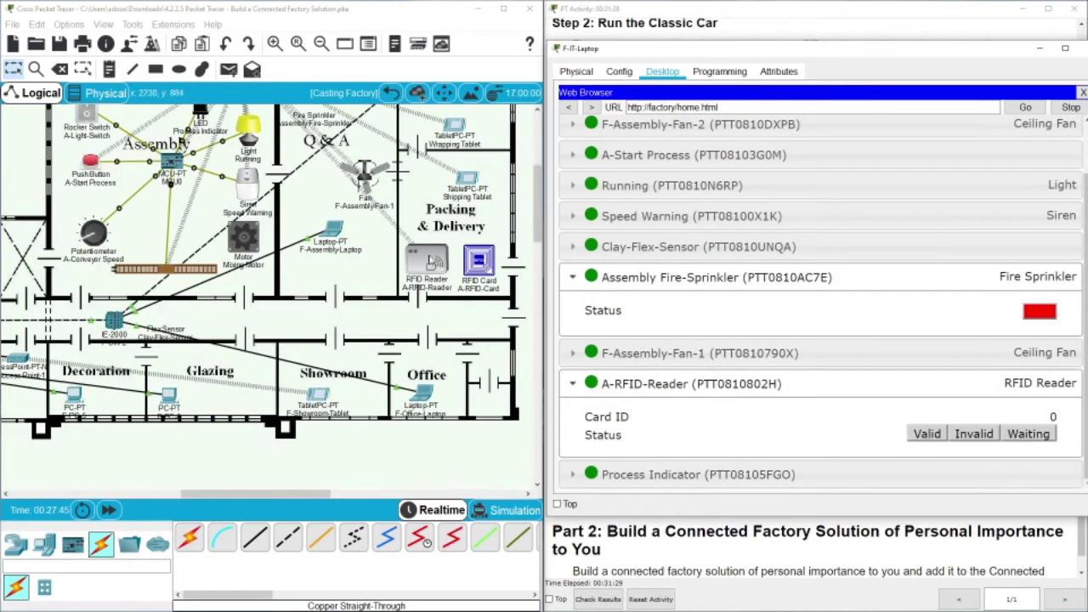
{"action": "scroll", "coordinate": [414, 393], "scroll_direction": "up", "scroll_amount": 3}
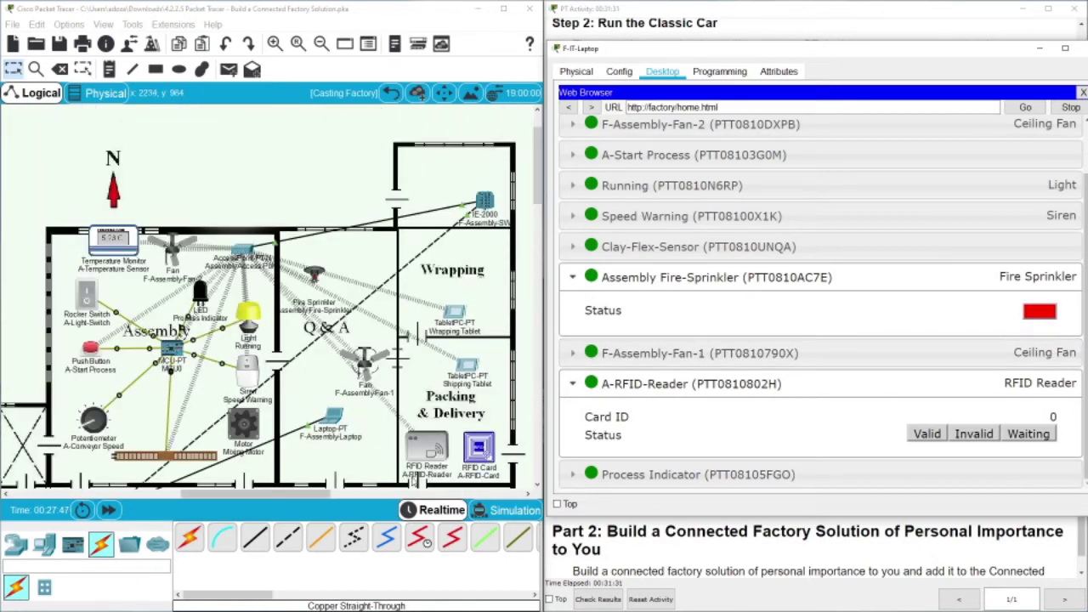
{"action": "left_click", "coordinate": [572, 384]}
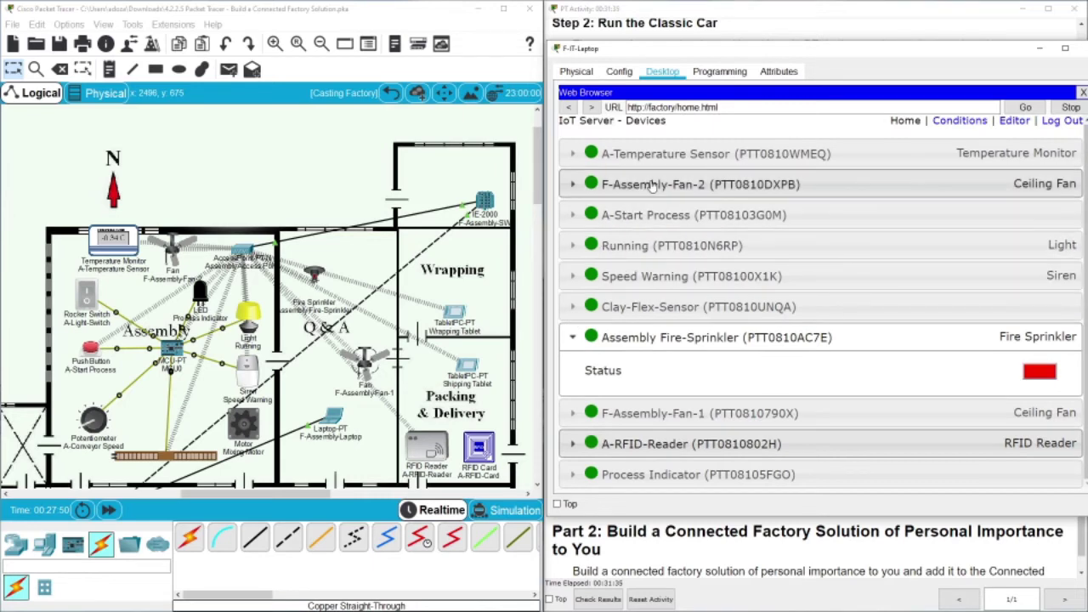
Restart the laptop's web browser clear of the login table in the instructions and load the factory page.
{"action": "left_click_drag", "start_coordinate": [985, 52], "coordinate": [758, 75]}
{"action": "left_click", "coordinate": [857, 116]}
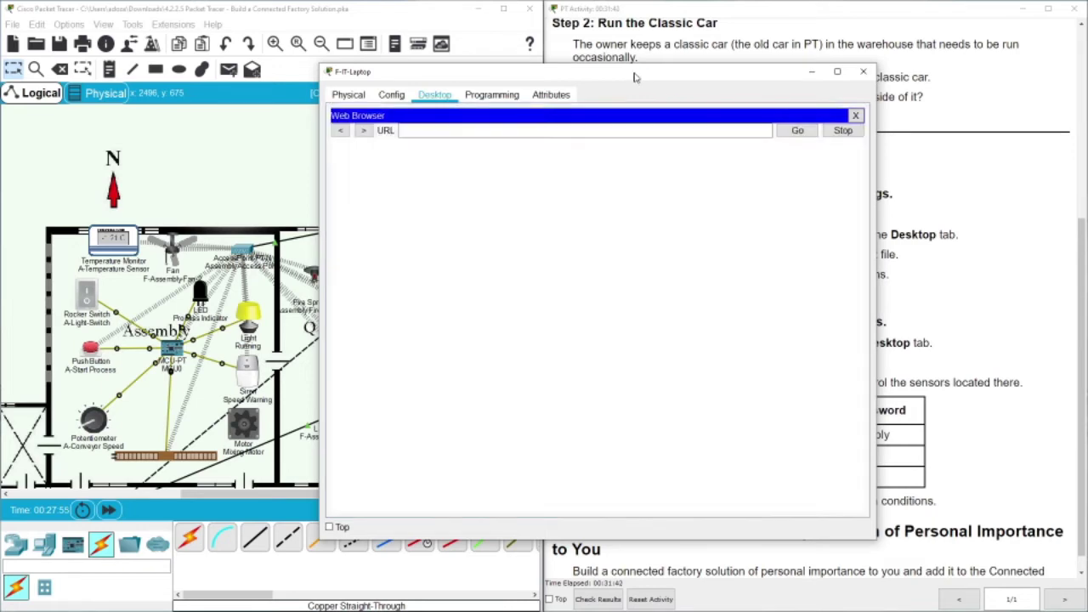
{"action": "left_click_drag", "start_coordinate": [637, 74], "coordinate": [371, 79]}
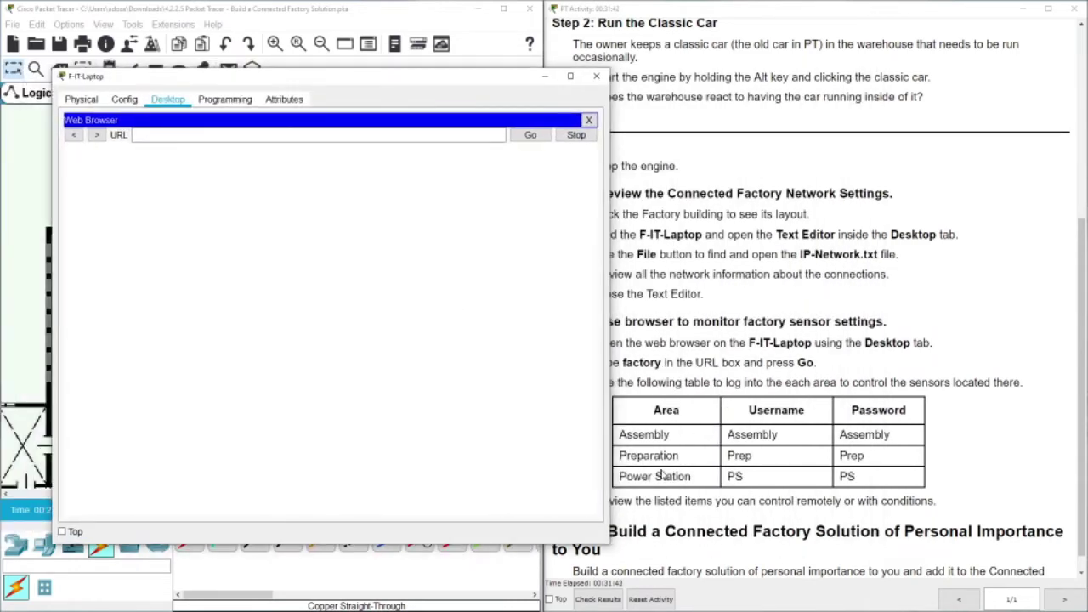
{"action": "left_click", "coordinate": [296, 138]}
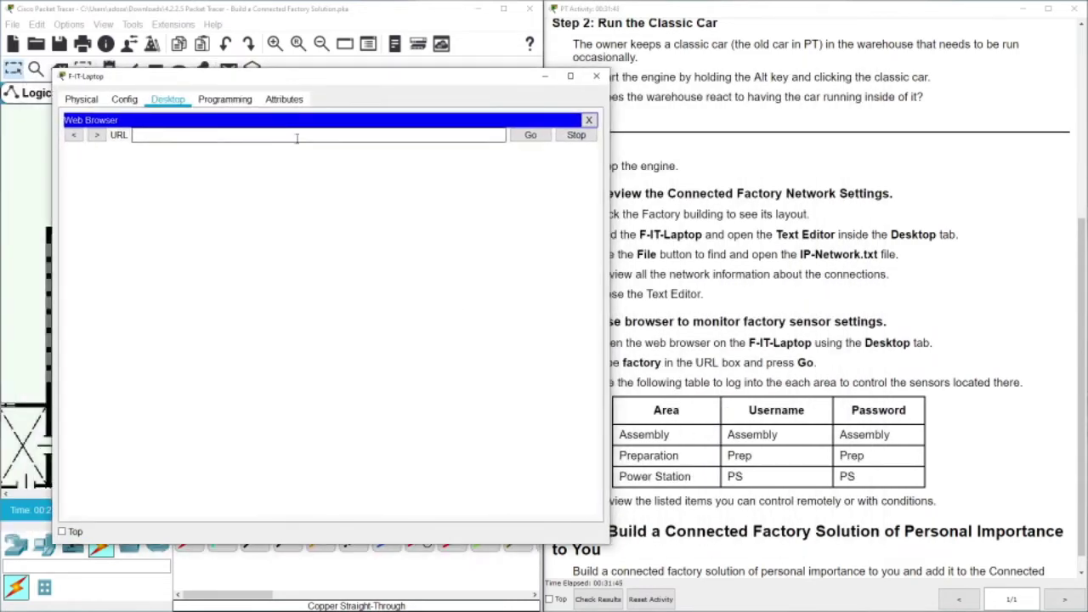
{"action": "type", "text": "factory"}
{"action": "key", "text": "Return"}
Sign in to the registration server with the username Prep and the account password.
{"action": "left_click", "coordinate": [317, 195]}
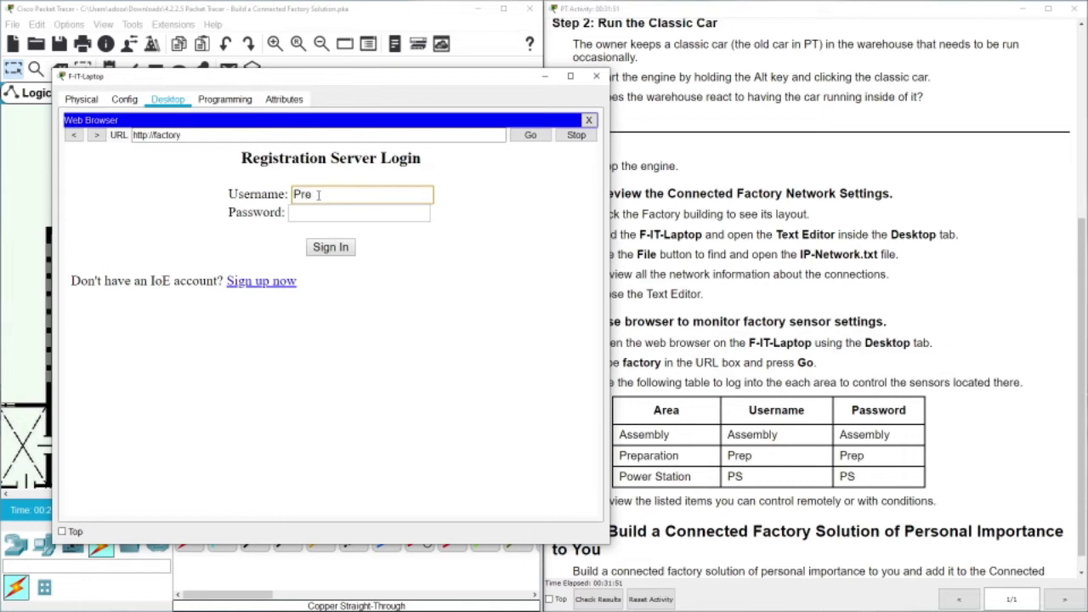
{"action": "left_click", "coordinate": [314, 212]}
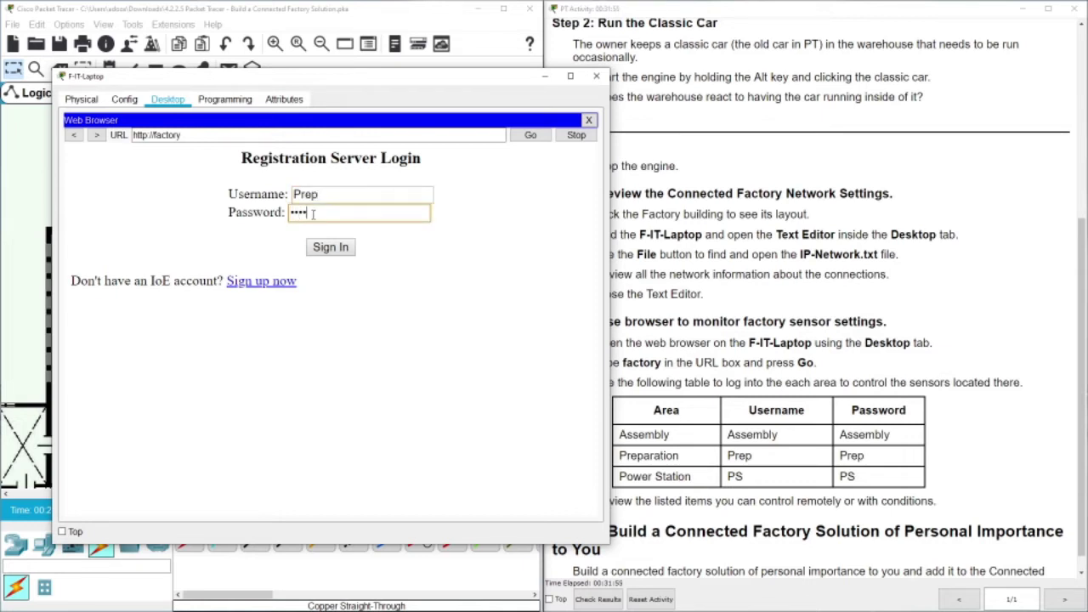
{"action": "left_click", "coordinate": [329, 246]}
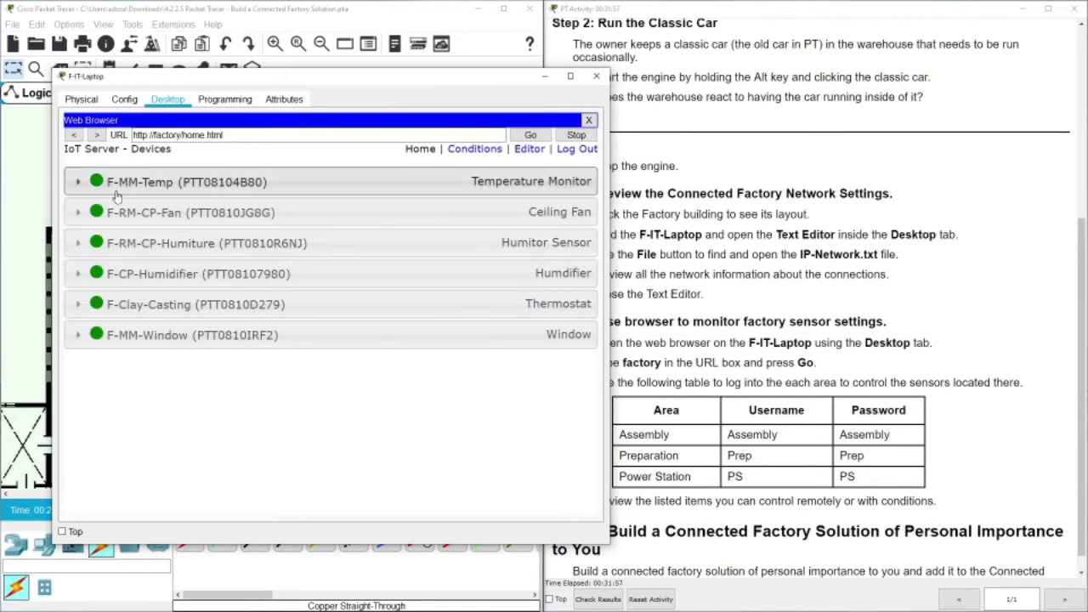
Check the F-MM-Temp, F-RM-CP-Fan, F-RM-CP-Humiture and F-CP-Humidifier entries one by one, closing the laptop window at the end.
{"action": "left_click", "coordinate": [78, 183]}
{"action": "left_click", "coordinate": [77, 183]}
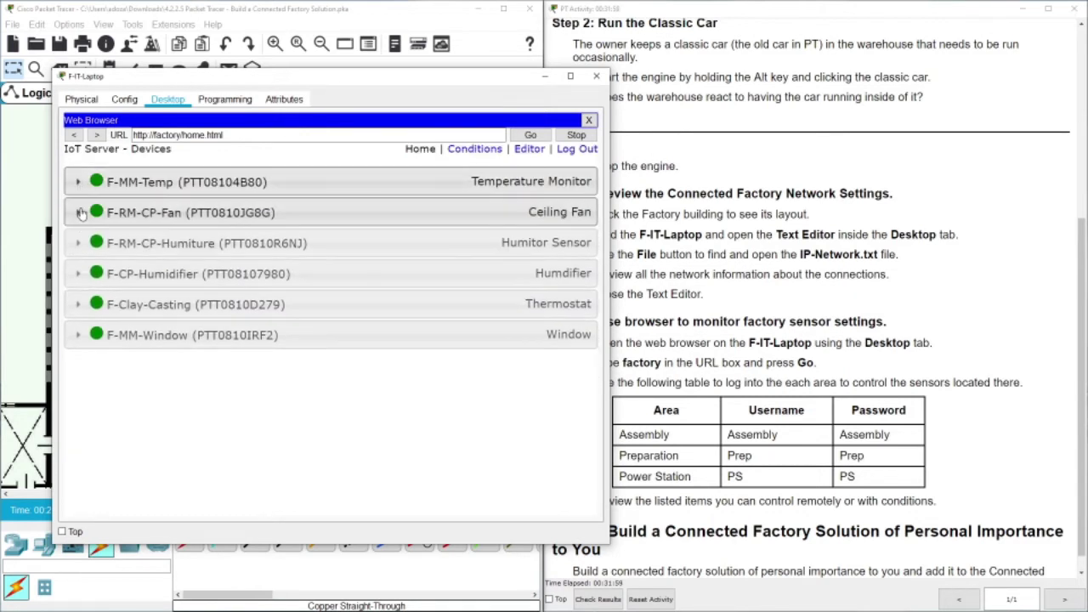
{"action": "left_click", "coordinate": [79, 213]}
{"action": "left_click", "coordinate": [79, 212]}
{"action": "left_click", "coordinate": [77, 243]}
{"action": "left_click", "coordinate": [77, 243]}
{"action": "left_click", "coordinate": [77, 274]}
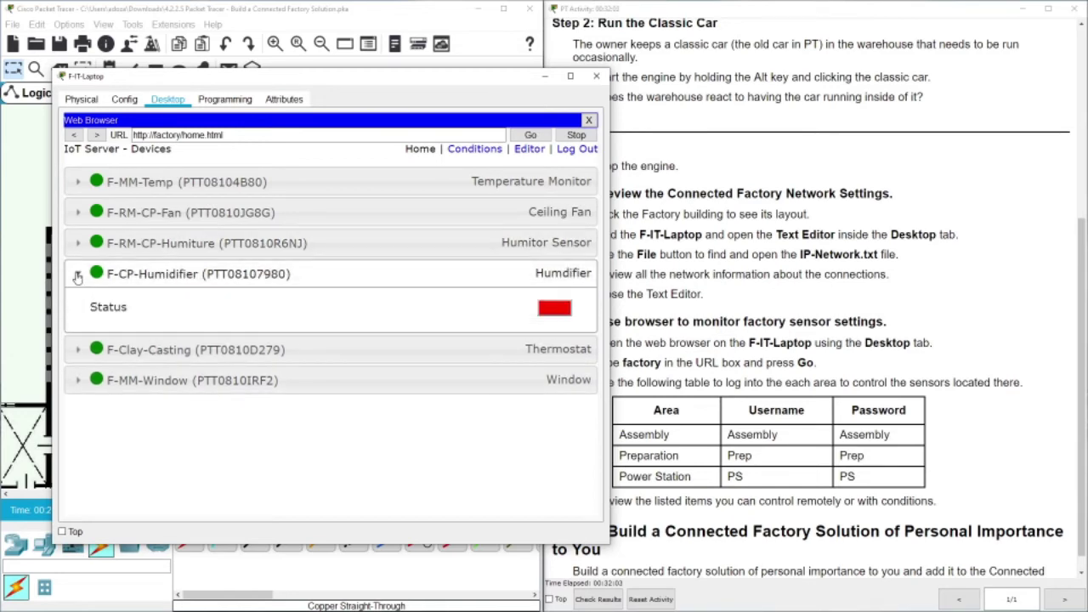
{"action": "left_click", "coordinate": [78, 274]}
{"action": "left_click", "coordinate": [596, 78]}
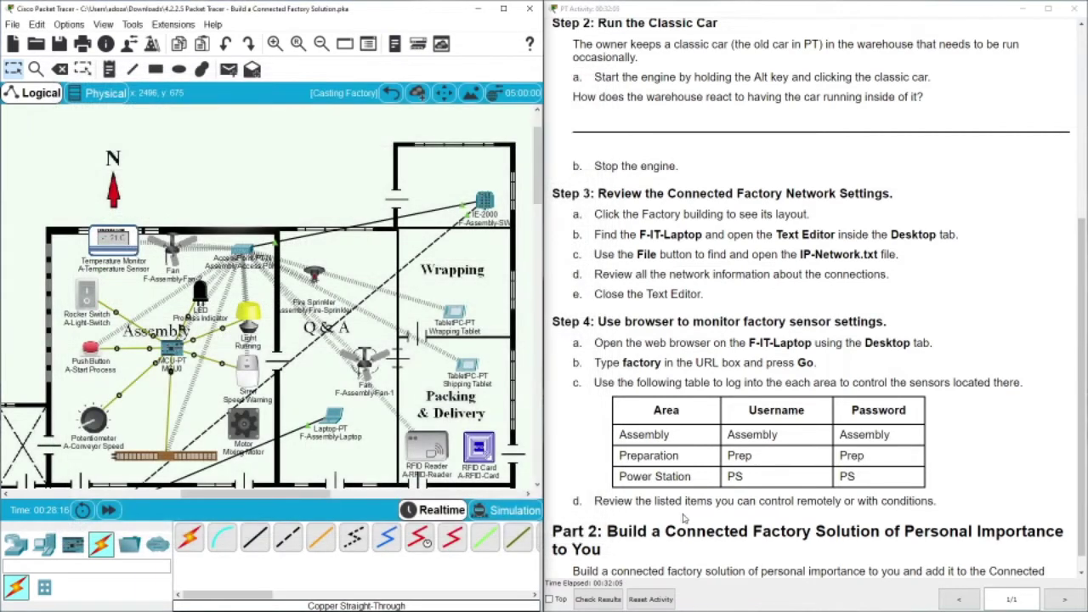
Review the accounts in F-Server's IoT registration service and place its window beside the workspace.
{"action": "left_click_drag", "start_coordinate": [234, 493], "coordinate": [8, 494]}
{"action": "left_click", "coordinate": [80, 153]}
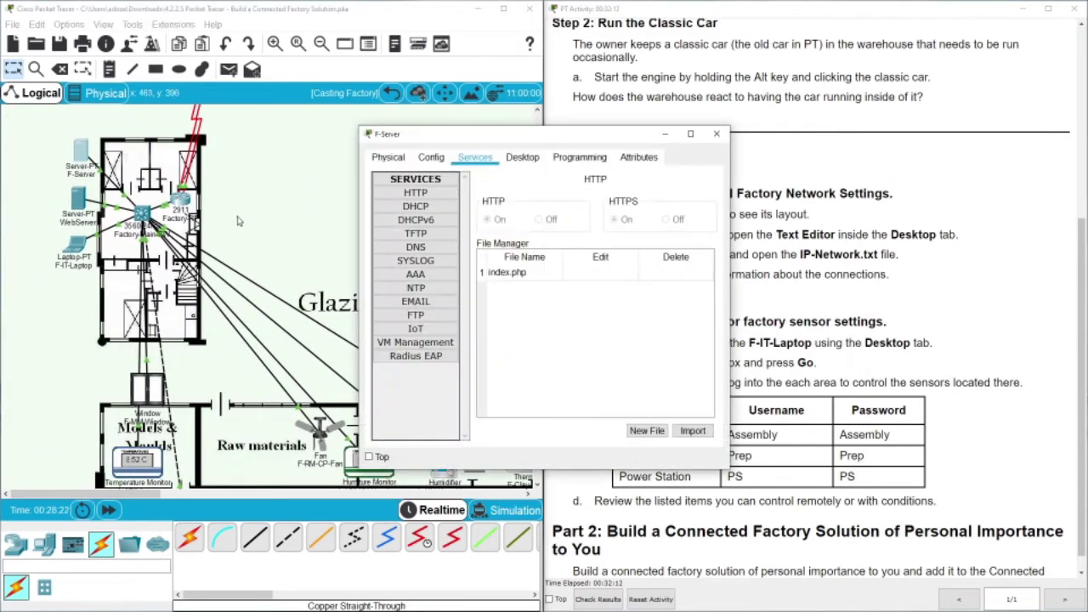
{"action": "left_click", "coordinate": [415, 328]}
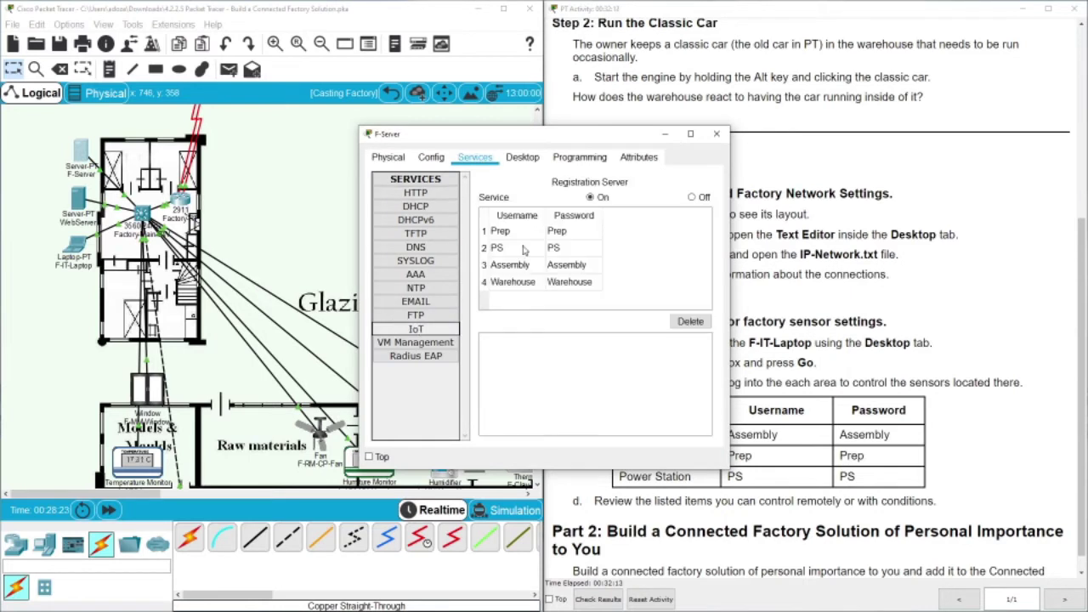
{"action": "left_click_drag", "start_coordinate": [553, 134], "coordinate": [409, 133]}
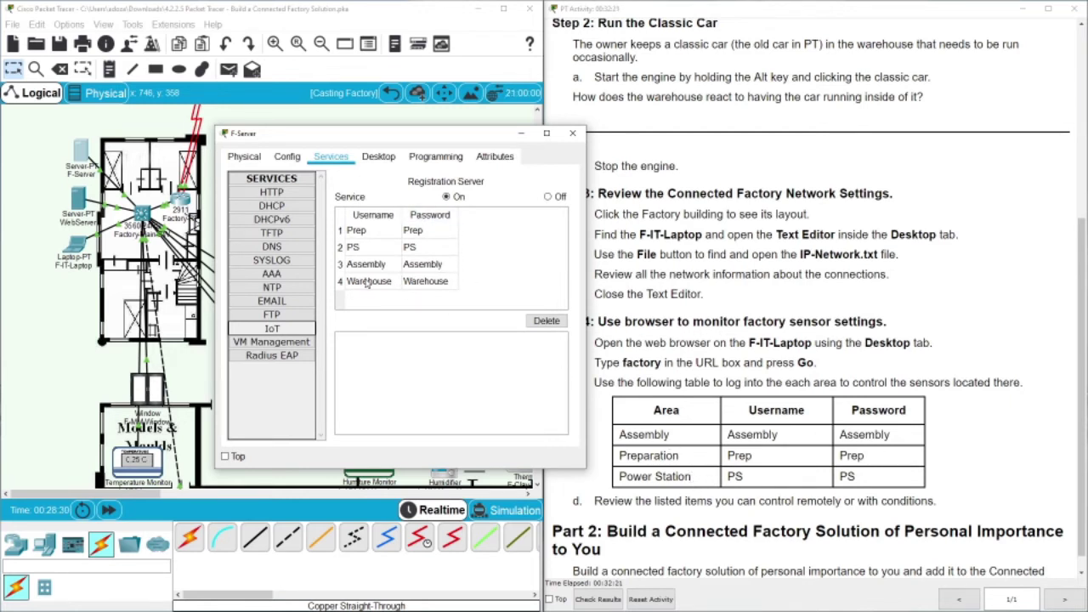
{"action": "left_click_drag", "start_coordinate": [388, 145], "coordinate": [748, 163]}
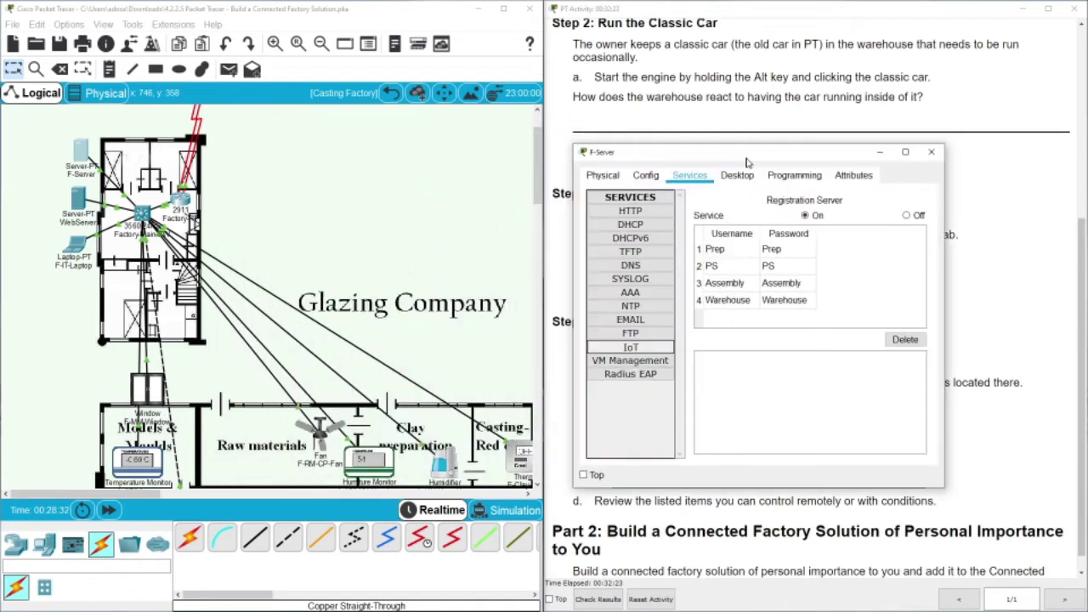
Return to the root map and open the Warehouse cluster, keeping the F-Server accounts window beside the workspace.
{"action": "left_click", "coordinate": [391, 92]}
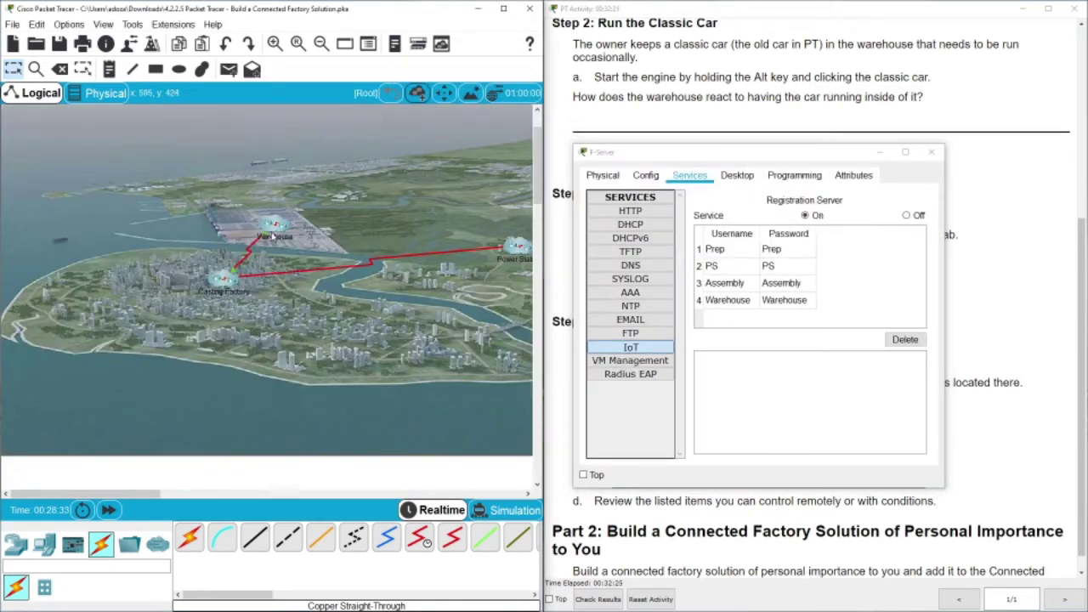
{"action": "left_click_drag", "start_coordinate": [711, 156], "coordinate": [295, 142]}
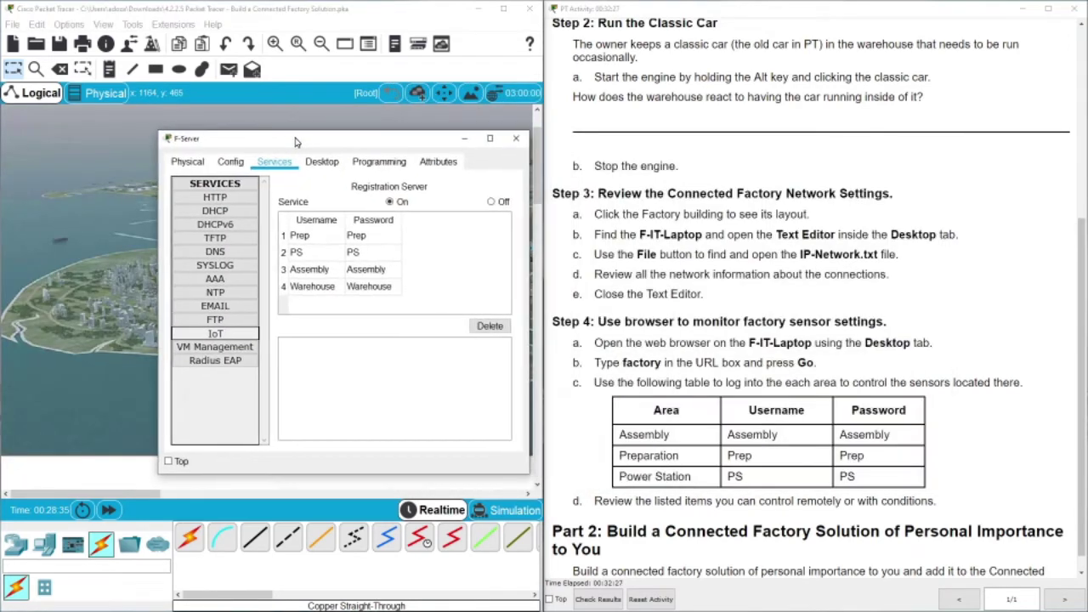
{"action": "left_click_drag", "start_coordinate": [405, 146], "coordinate": [442, 172]}
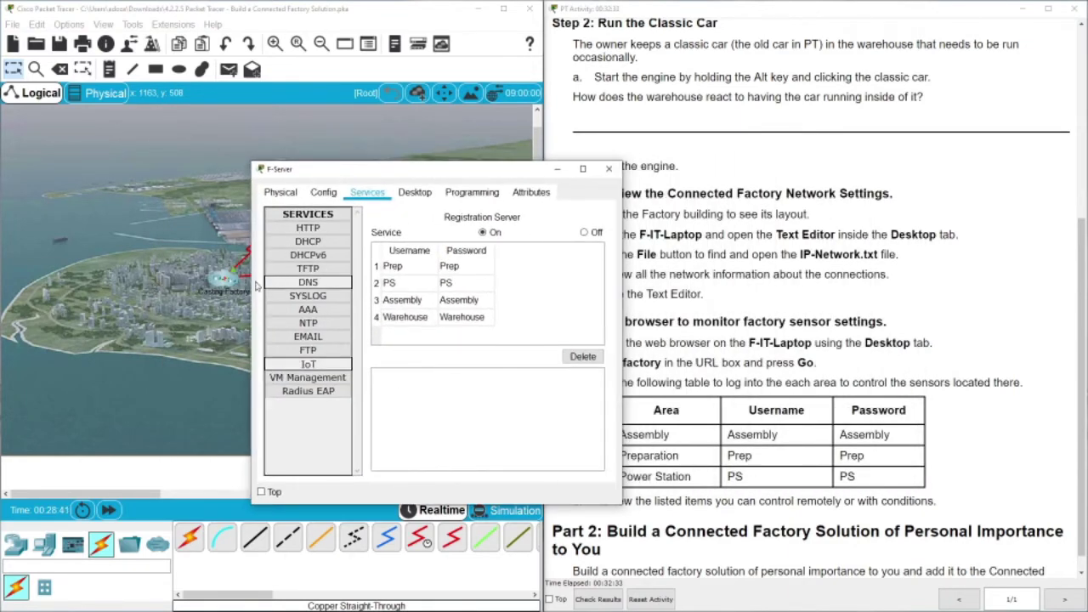
{"action": "left_click_drag", "start_coordinate": [354, 174], "coordinate": [654, 166]}
{"action": "left_click", "coordinate": [288, 231]}
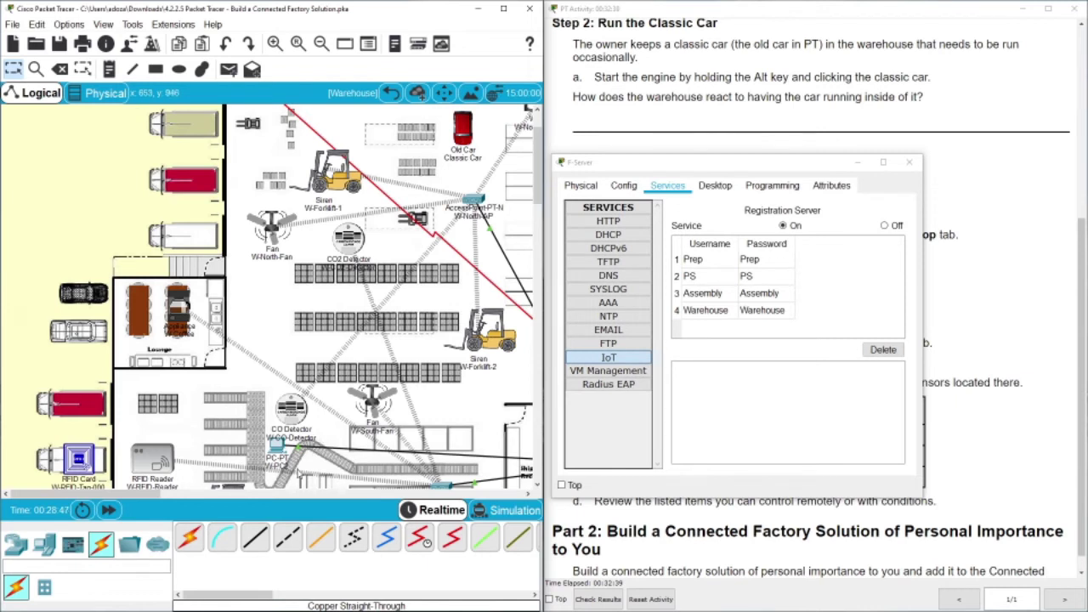
Add a Light from the home devices to the Warehouse floor, just outside the lounge and below W-North-Fan.
{"action": "left_click", "coordinate": [44, 544]}
{"action": "left_click", "coordinate": [45, 587]}
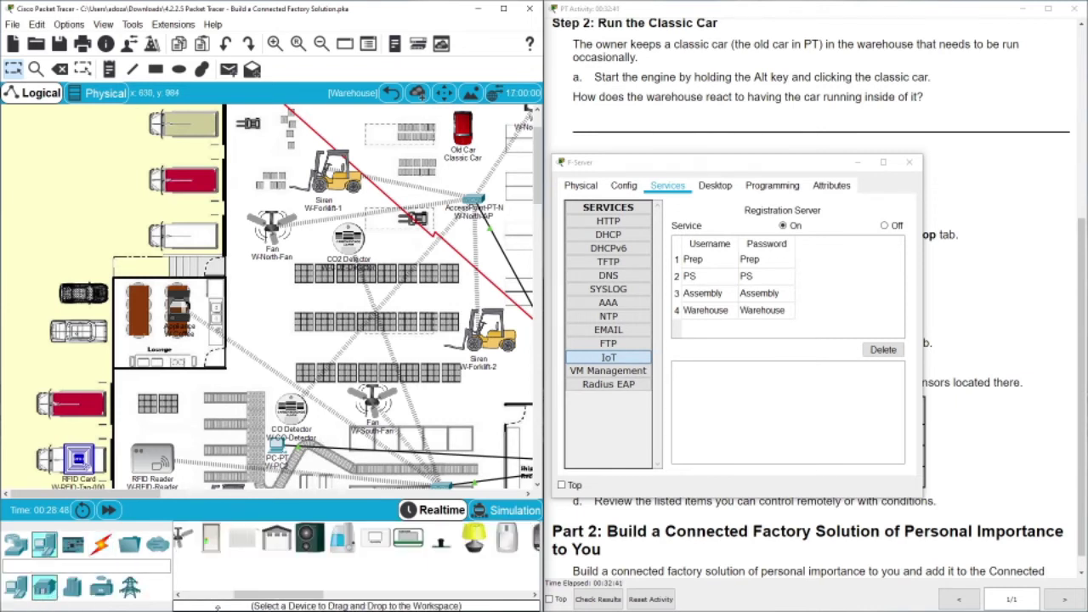
{"action": "left_click_drag", "start_coordinate": [270, 598], "coordinate": [293, 598]}
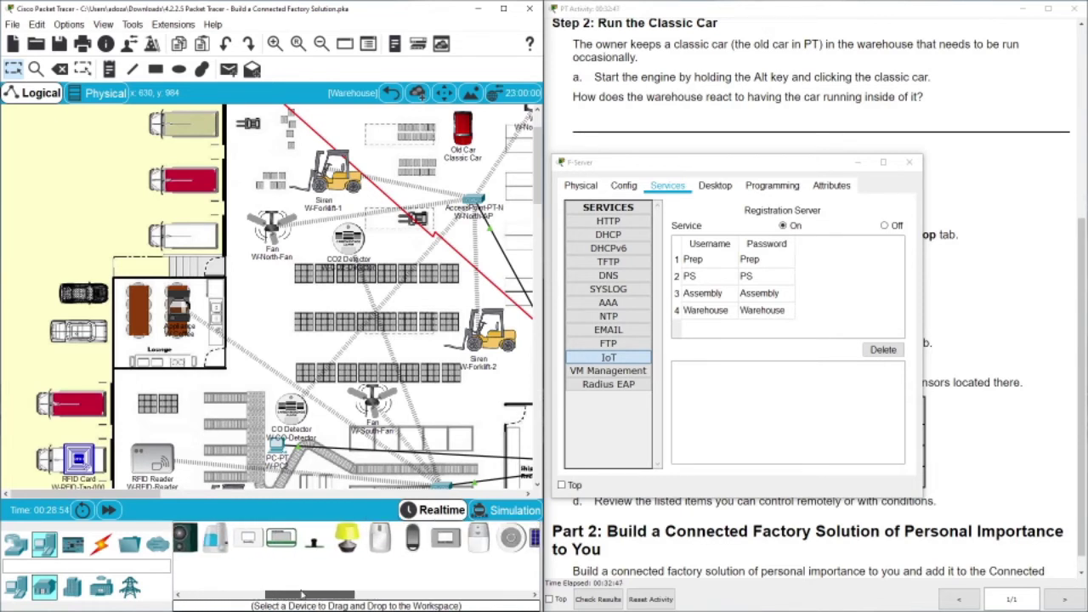
{"action": "left_click", "coordinate": [254, 291]}
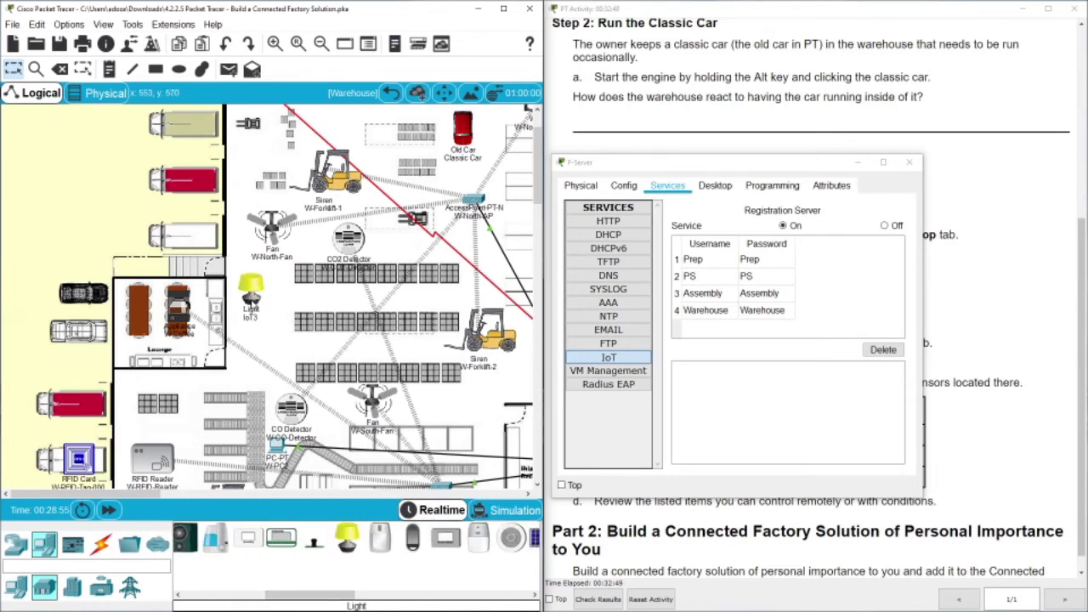
Connect the new light to port FastEthernet0/6 of the Warehouse switch with a copper straight-through cable.
{"action": "left_click", "coordinate": [98, 546]}
{"action": "left_click", "coordinate": [255, 537]}
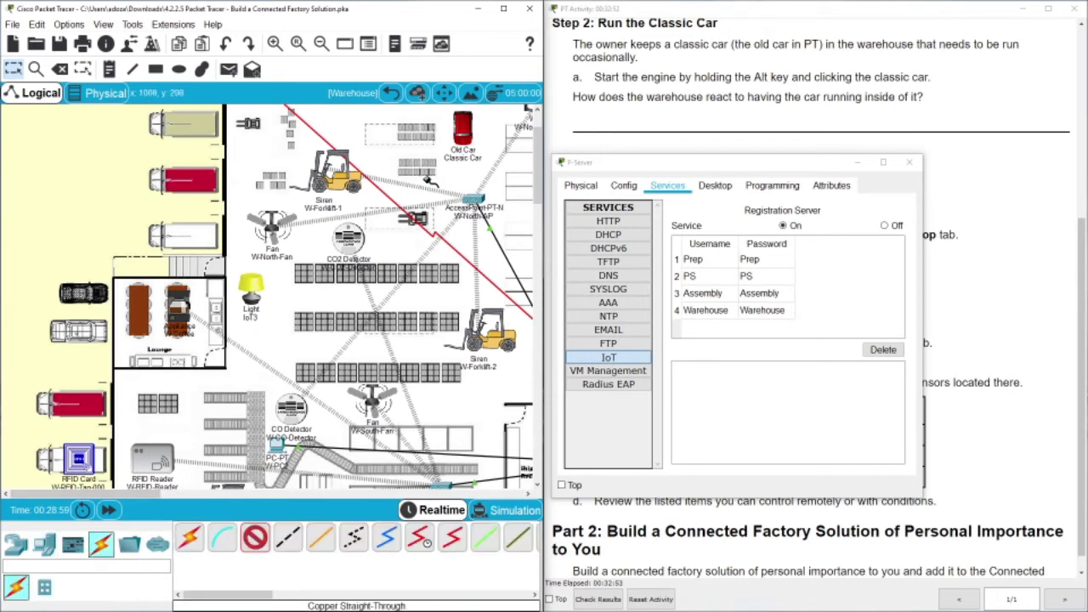
{"action": "left_click", "coordinate": [322, 45]}
{"action": "left_click", "coordinate": [322, 44]}
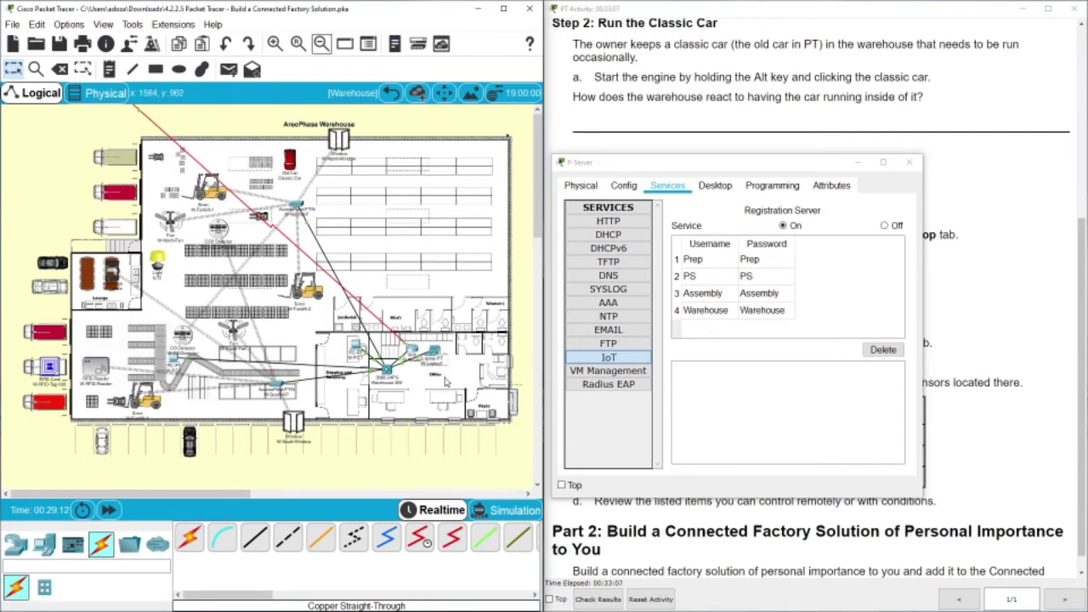
{"action": "left_click", "coordinate": [255, 538]}
{"action": "left_click", "coordinate": [164, 264]}
{"action": "left_click", "coordinate": [175, 261]}
{"action": "left_click", "coordinate": [386, 371]}
{"action": "left_click", "coordinate": [392, 378]}
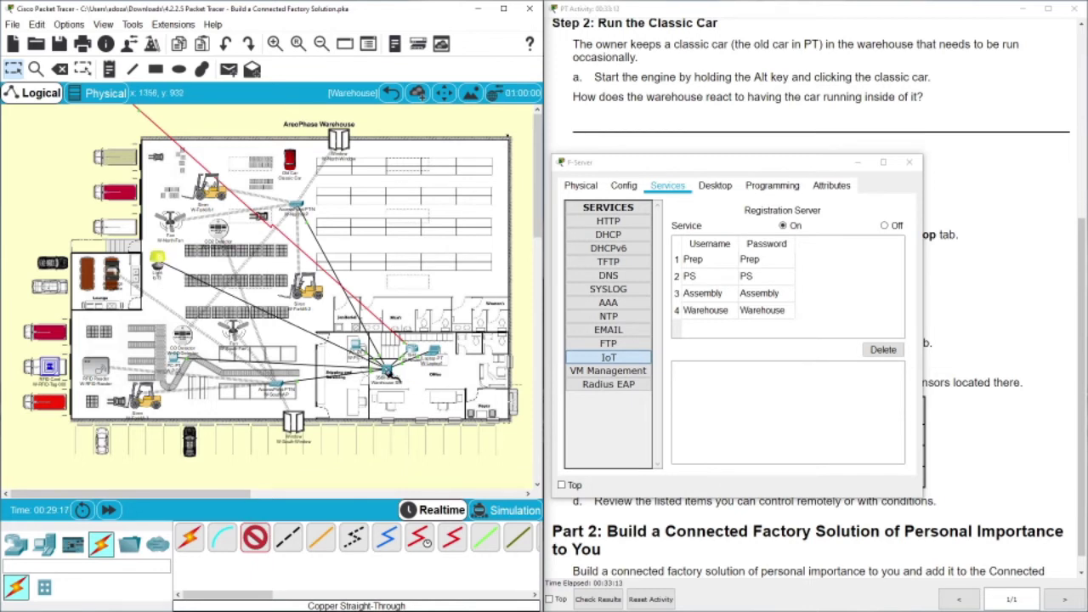
{"action": "left_click", "coordinate": [385, 373]}
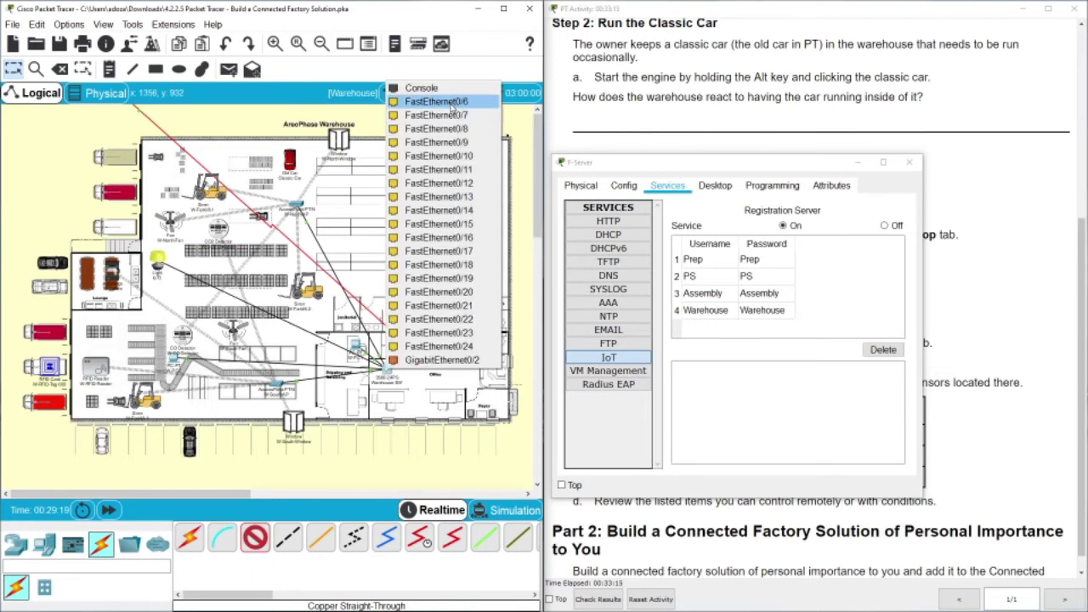
{"action": "left_click", "coordinate": [451, 102]}
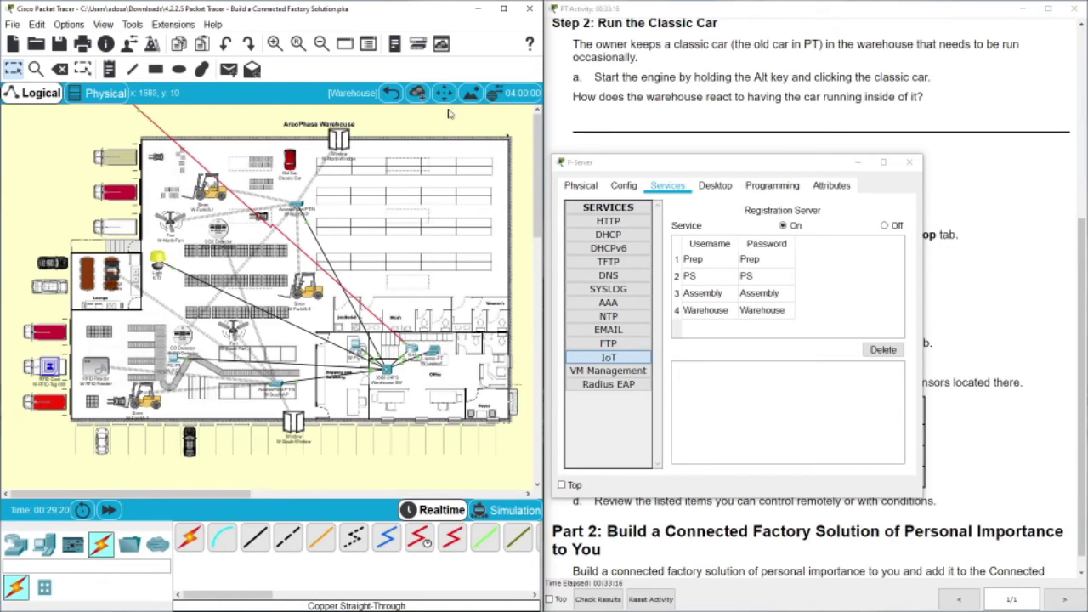
Set the light's IPv4 gateway/DNS to DHCP and its IoT server to Remote Server, moving its window beside the workspace.
{"action": "left_click", "coordinate": [160, 264]}
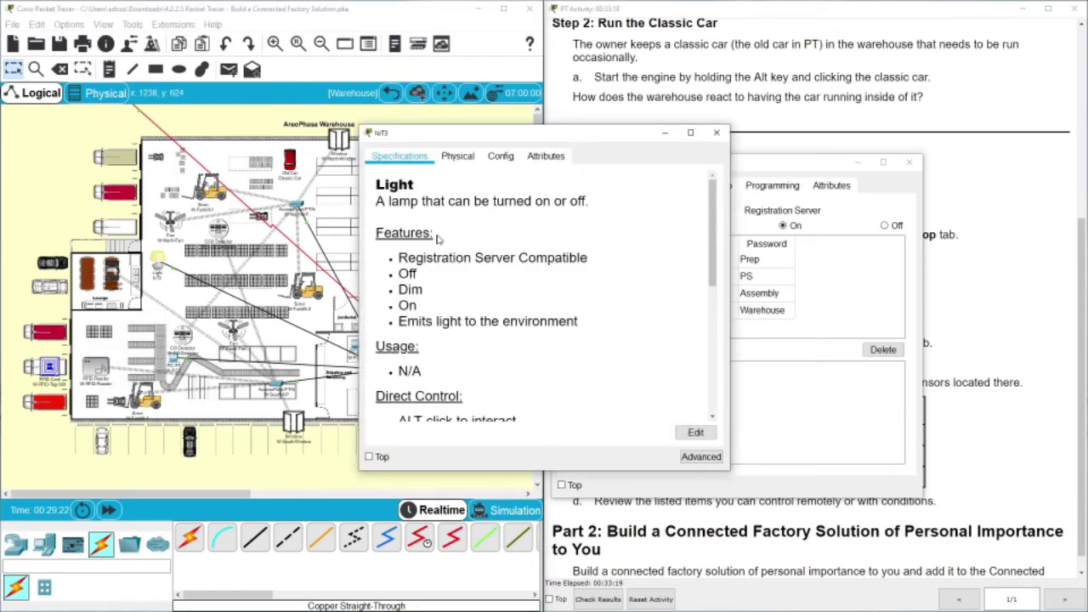
{"action": "left_click", "coordinate": [463, 161]}
{"action": "left_click", "coordinate": [498, 160]}
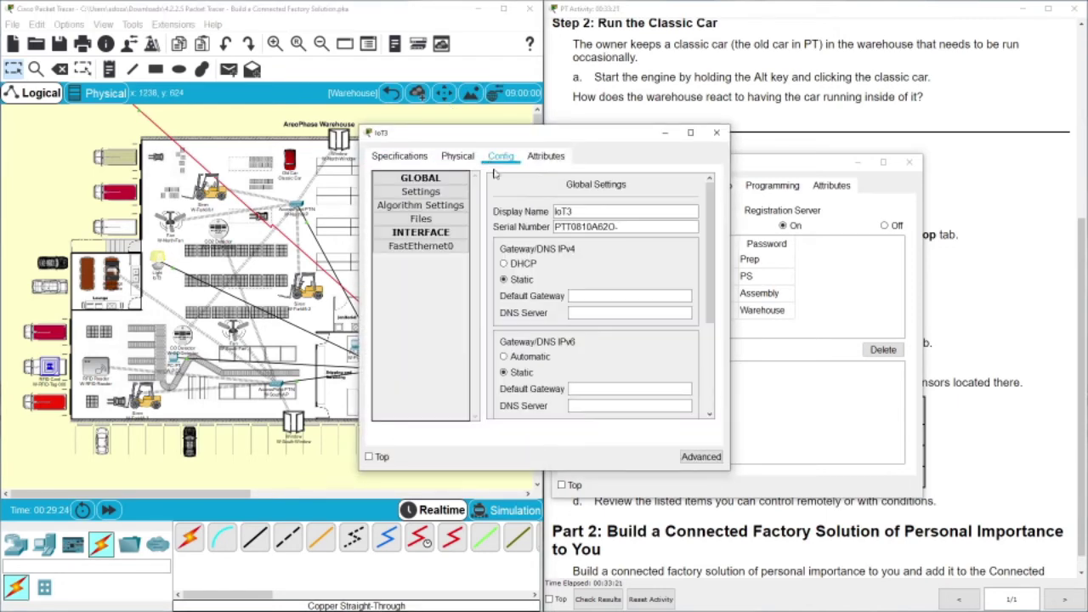
{"action": "left_click", "coordinate": [504, 264]}
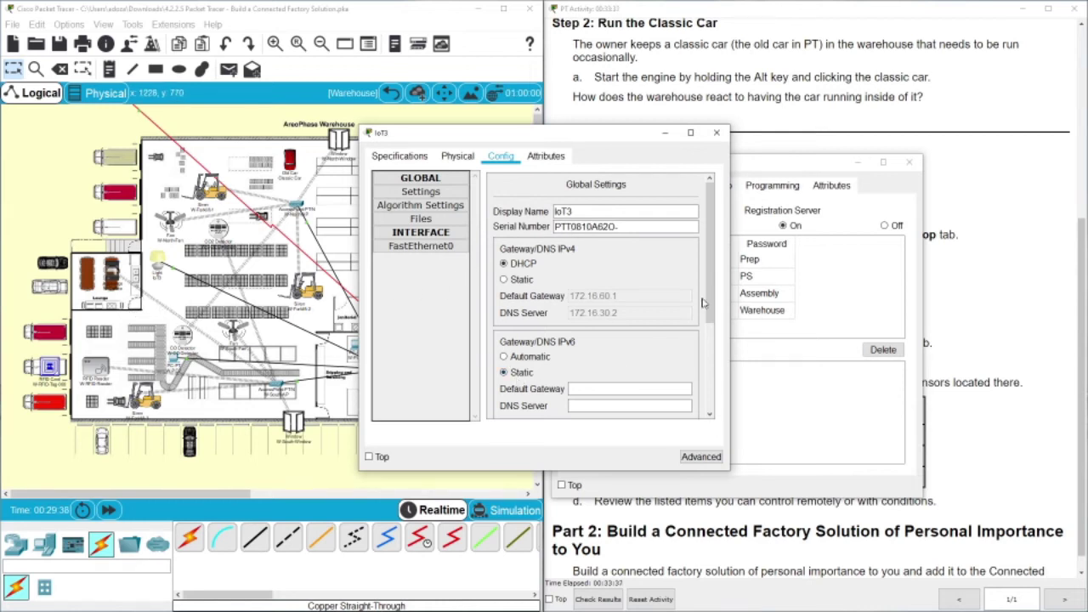
{"action": "left_click_drag", "start_coordinate": [716, 282], "coordinate": [717, 369]}
{"action": "left_click", "coordinate": [523, 331]}
{"action": "left_click_drag", "start_coordinate": [522, 133], "coordinate": [732, 137]}
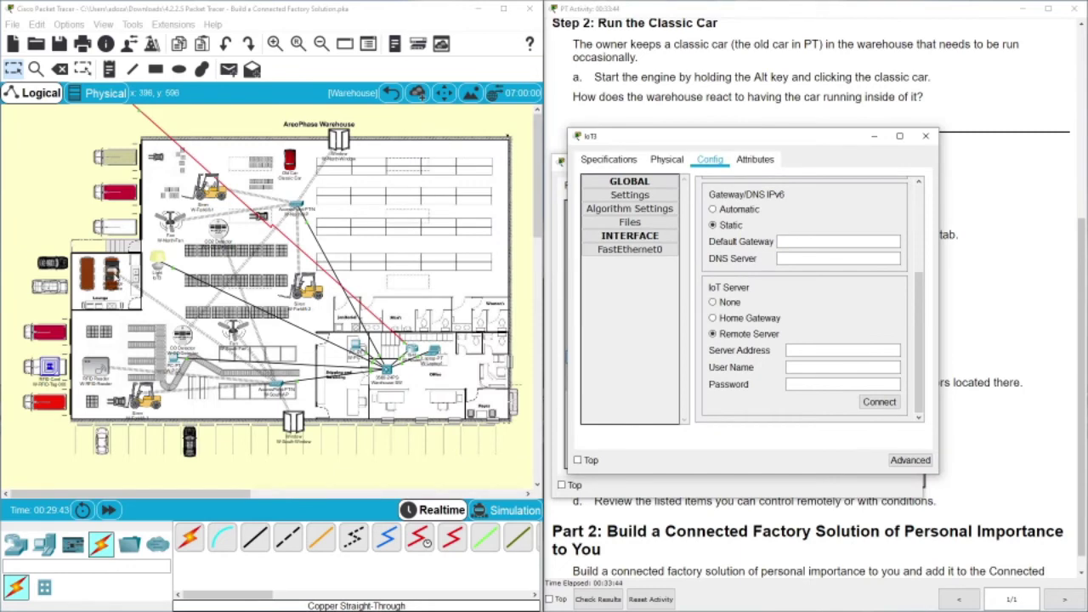
Copy the IoT server address 172.16.30.2 from W-Coffee's configuration into the light's server address.
{"action": "left_click", "coordinate": [404, 324]}
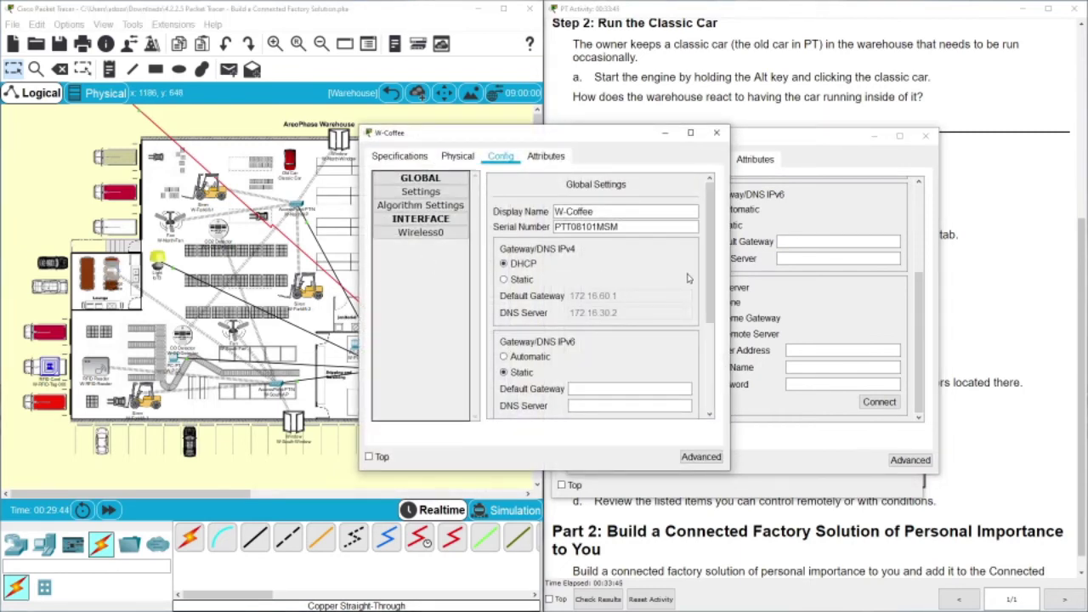
{"action": "left_click_drag", "start_coordinate": [709, 255], "coordinate": [709, 342]}
{"action": "left_click_drag", "start_coordinate": [628, 347], "coordinate": [578, 348]}
{"action": "right_click", "coordinate": [587, 349]}
{"action": "left_click", "coordinate": [617, 401]}
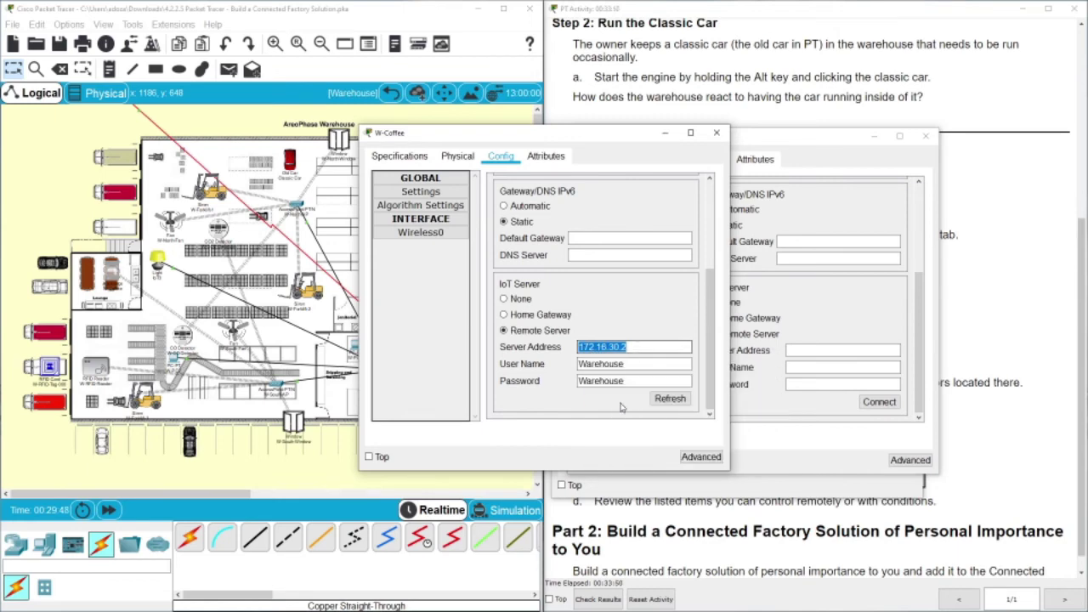
{"action": "left_click_drag", "start_coordinate": [510, 133], "coordinate": [281, 102]}
{"action": "left_click", "coordinate": [798, 350]}
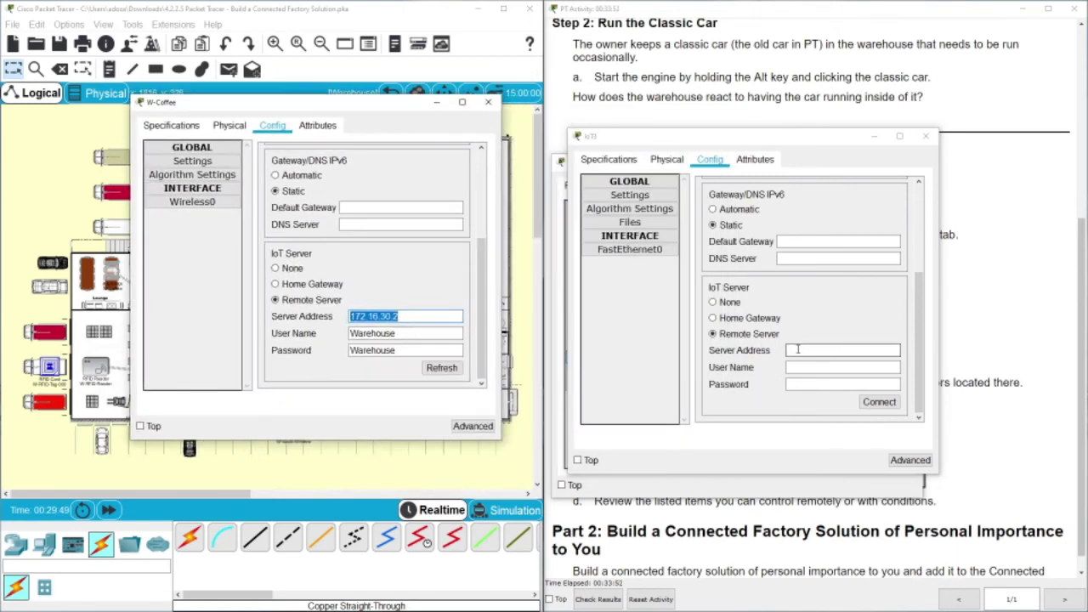
{"action": "right_click", "coordinate": [799, 349]}
{"action": "left_click", "coordinate": [824, 408]}
Copy the user name Warehouse and the account password from W-Coffee into the light's IoT server settings, and connect it to the server.
{"action": "left_click_drag", "start_coordinate": [398, 333], "coordinate": [358, 335]}
{"action": "right_click", "coordinate": [358, 335]}
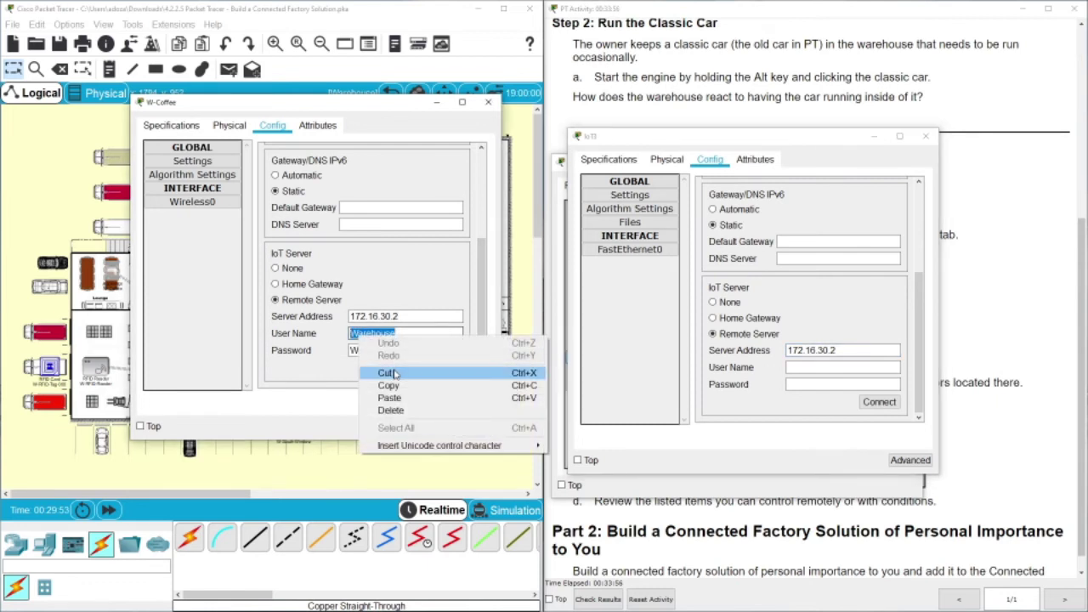
{"action": "left_click", "coordinate": [389, 385]}
{"action": "left_click", "coordinate": [814, 369]}
{"action": "right_click", "coordinate": [815, 370]}
{"action": "left_click", "coordinate": [875, 428]}
{"action": "left_click_drag", "start_coordinate": [401, 355], "coordinate": [371, 356]}
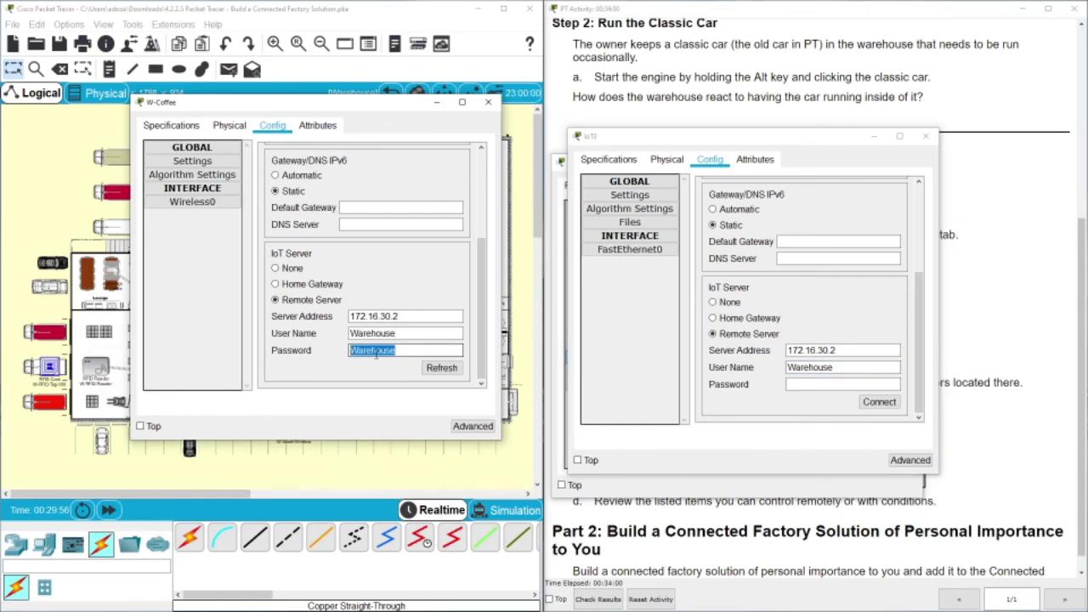
{"action": "left_click", "coordinate": [810, 384]}
{"action": "right_click", "coordinate": [809, 384]}
{"action": "left_click", "coordinate": [854, 442]}
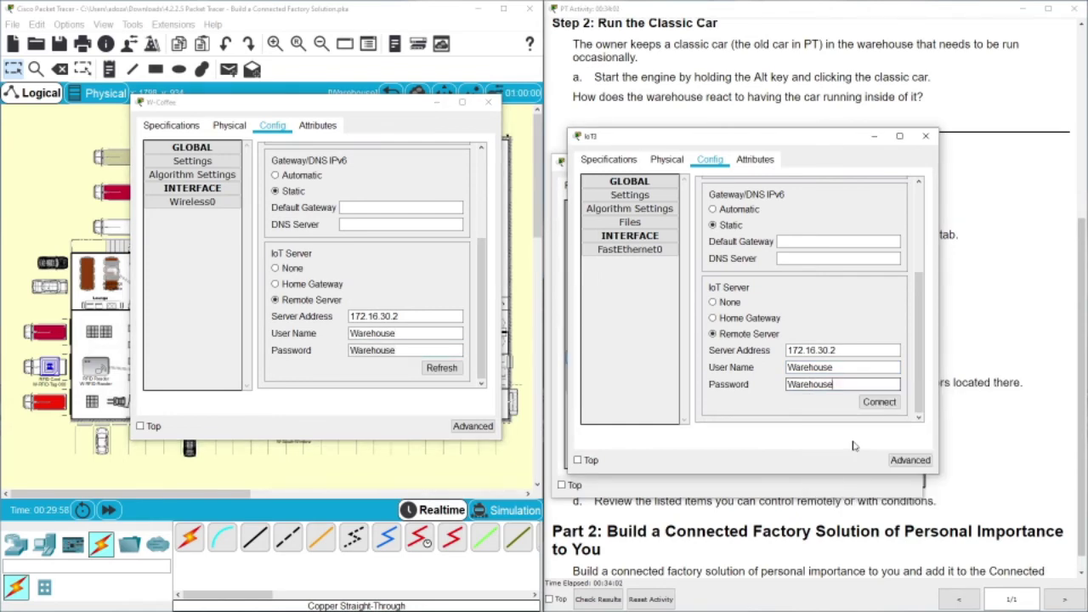
{"action": "left_click", "coordinate": [488, 103]}
{"action": "left_click", "coordinate": [879, 402]}
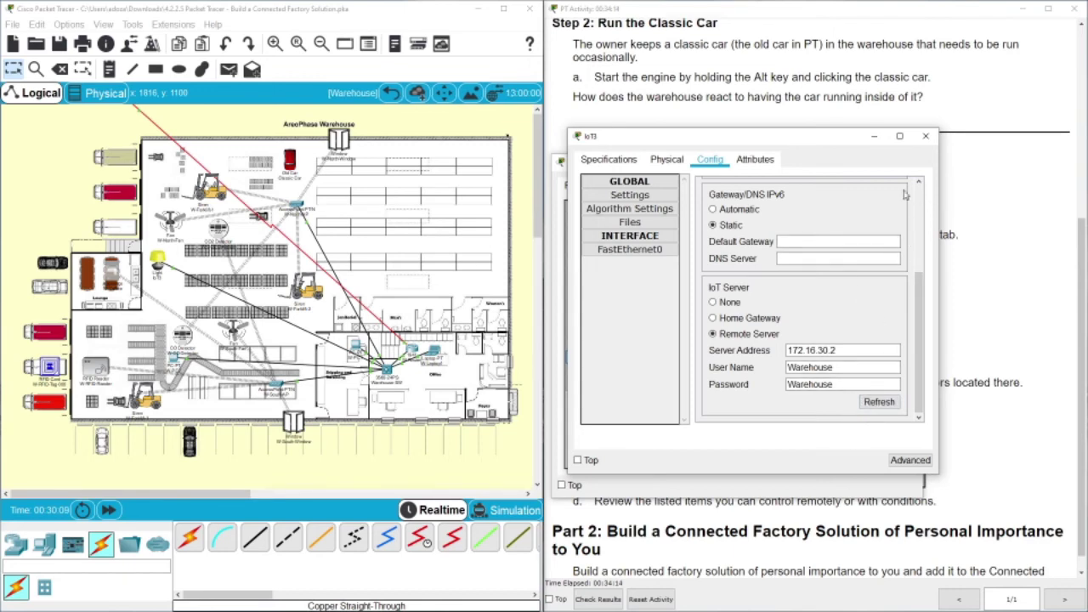
Check the light's global settings once more and close the light and F-Server windows.
{"action": "left_click", "coordinate": [926, 136]}
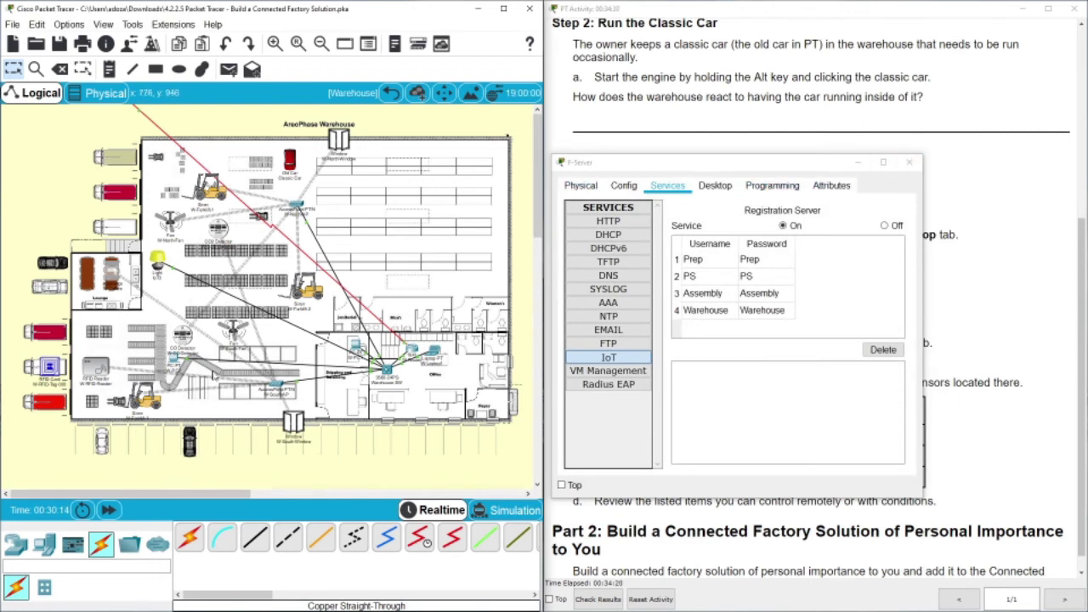
{"action": "left_click", "coordinate": [111, 268]}
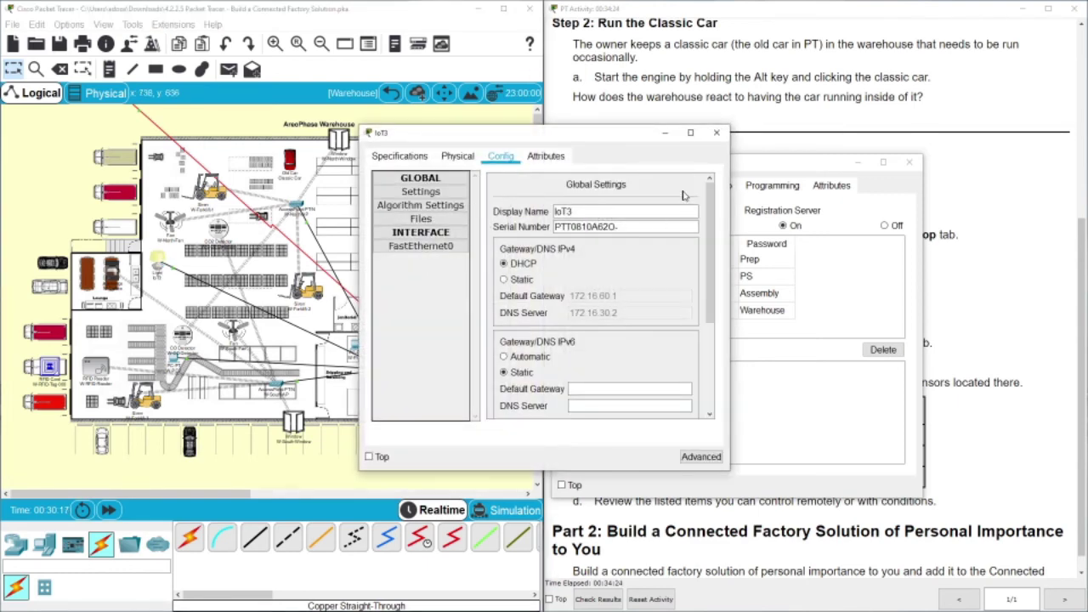
{"action": "left_click", "coordinate": [716, 133]}
{"action": "left_click", "coordinate": [908, 162]}
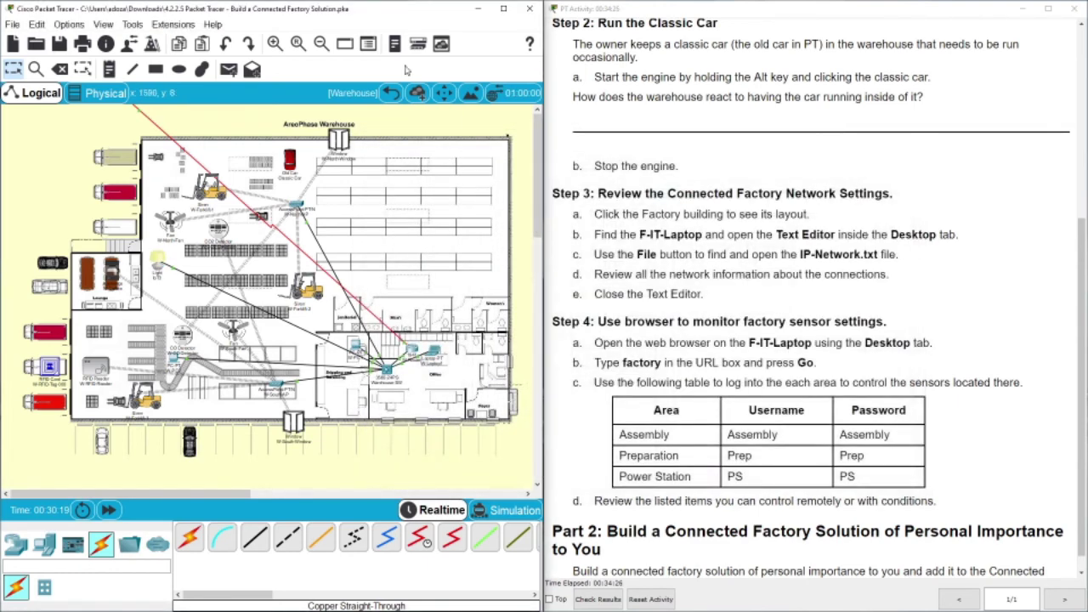
Go to the Casting Factory cluster and load the address factory in F-IT-Laptop's web browser.
{"action": "left_click", "coordinate": [390, 92]}
{"action": "left_click", "coordinate": [147, 265]}
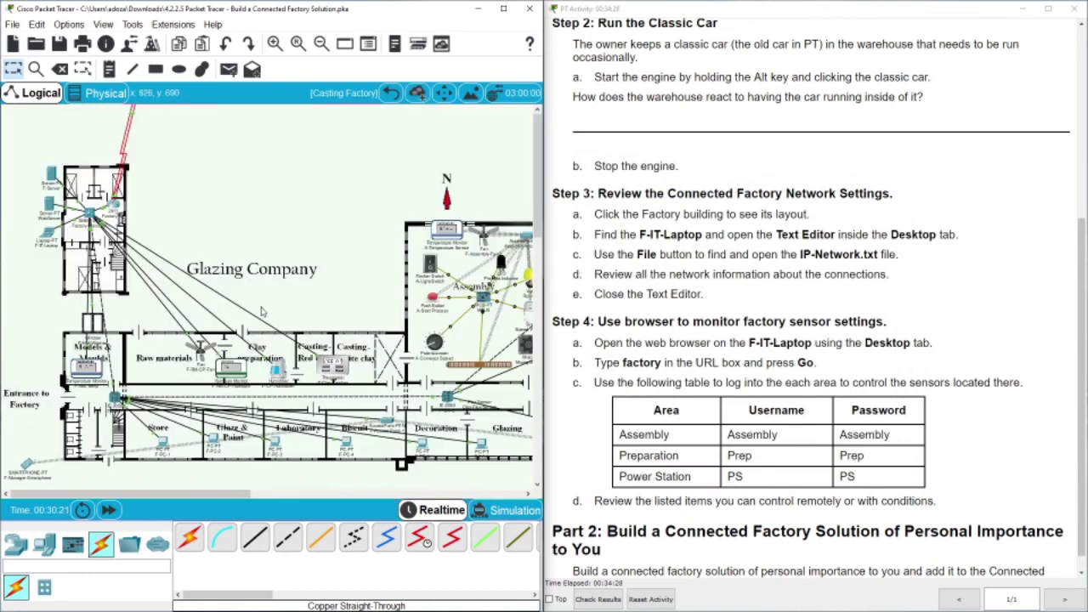
{"action": "left_click", "coordinate": [47, 233]}
{"action": "left_click", "coordinate": [664, 194]}
{"action": "left_click", "coordinate": [451, 193]}
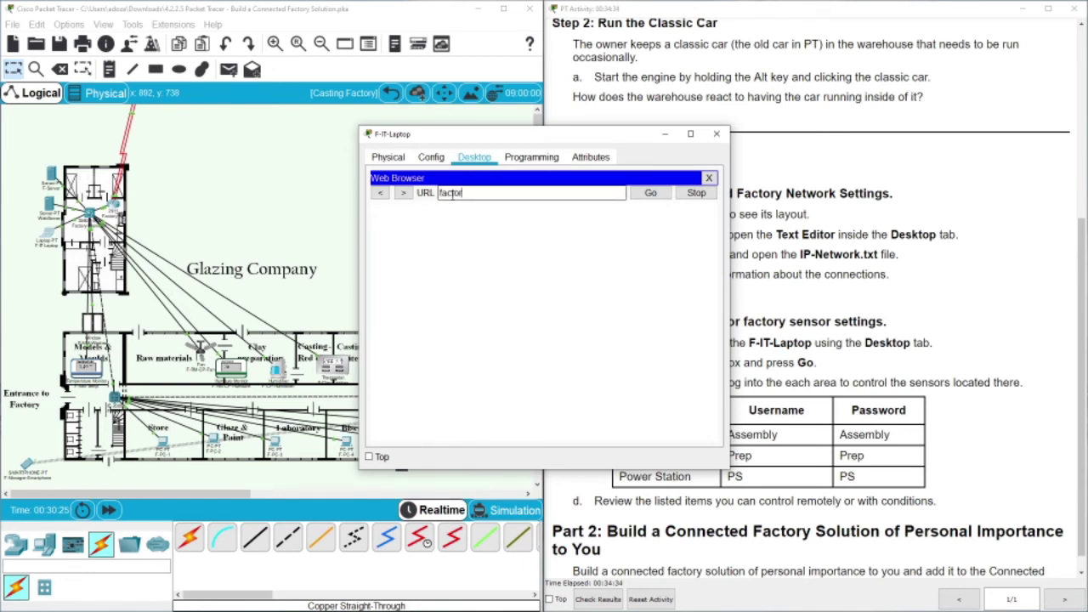
{"action": "type", "text": "factory"}
{"action": "left_click", "coordinate": [650, 193]}
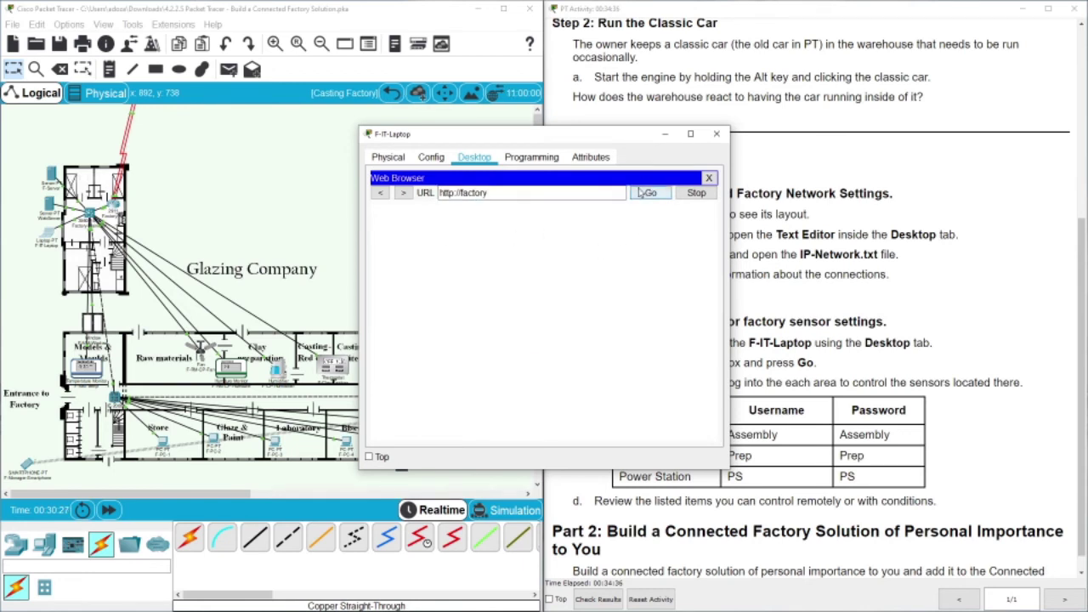
Place the laptop window beside the workspace and sign in to the registration server as Warehouse with the account password.
{"action": "left_click_drag", "start_coordinate": [569, 142], "coordinate": [814, 123]}
{"action": "left_click", "coordinate": [786, 232]}
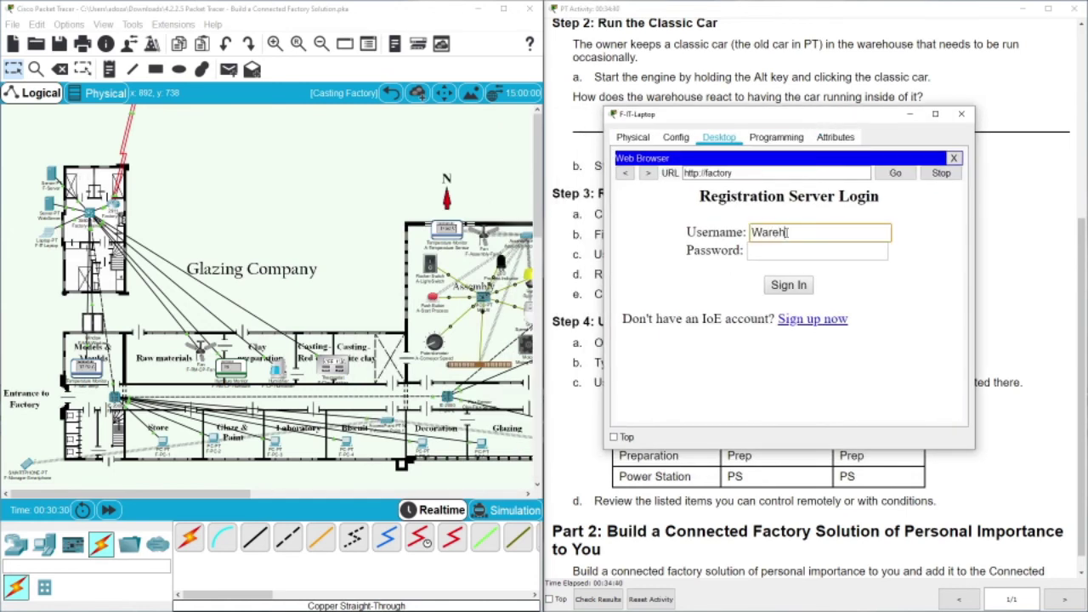
{"action": "left_click", "coordinate": [788, 252]}
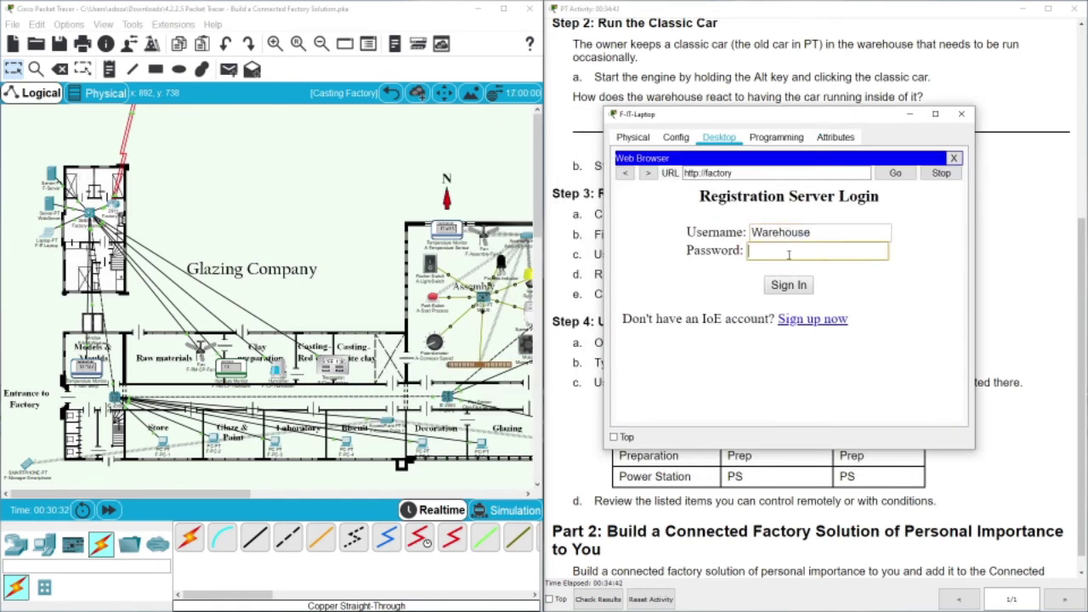
{"action": "type", "text": "Wa"}
{"action": "left_click", "coordinate": [789, 285]}
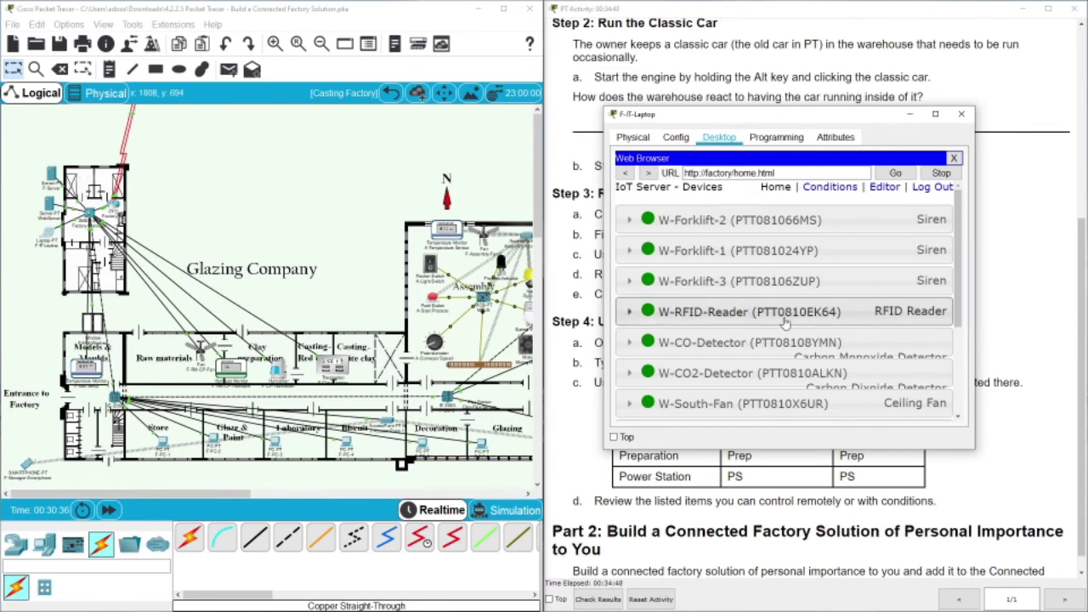
With the Warehouse in view, expand IoT3 in the device list and switch the light to Dim, On and finally Off.
{"action": "scroll", "coordinate": [960, 282], "scroll_direction": "down", "scroll_amount": 5}
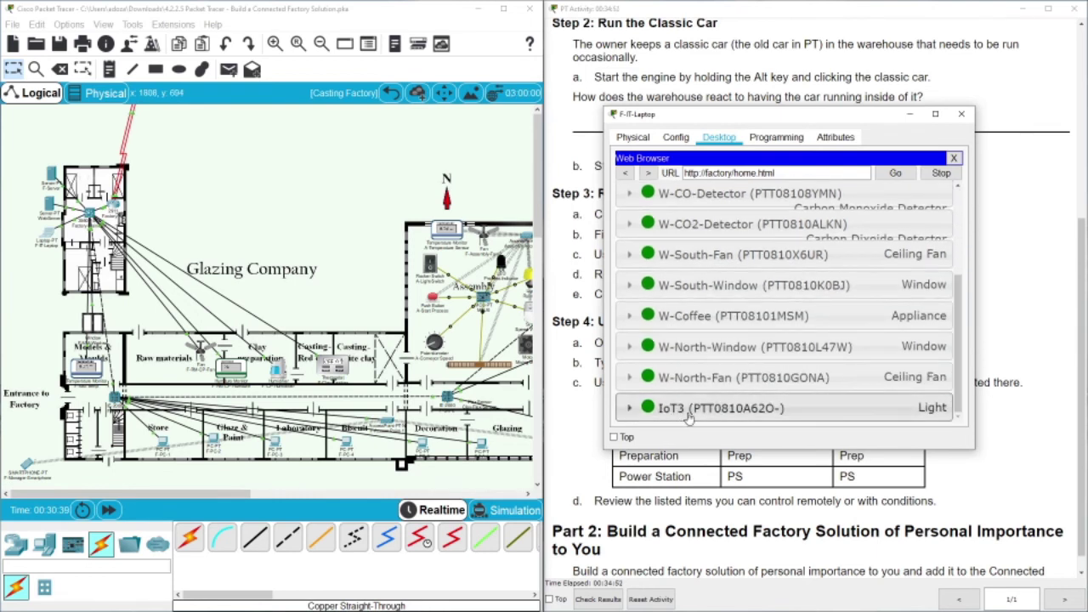
{"action": "left_click", "coordinate": [390, 93]}
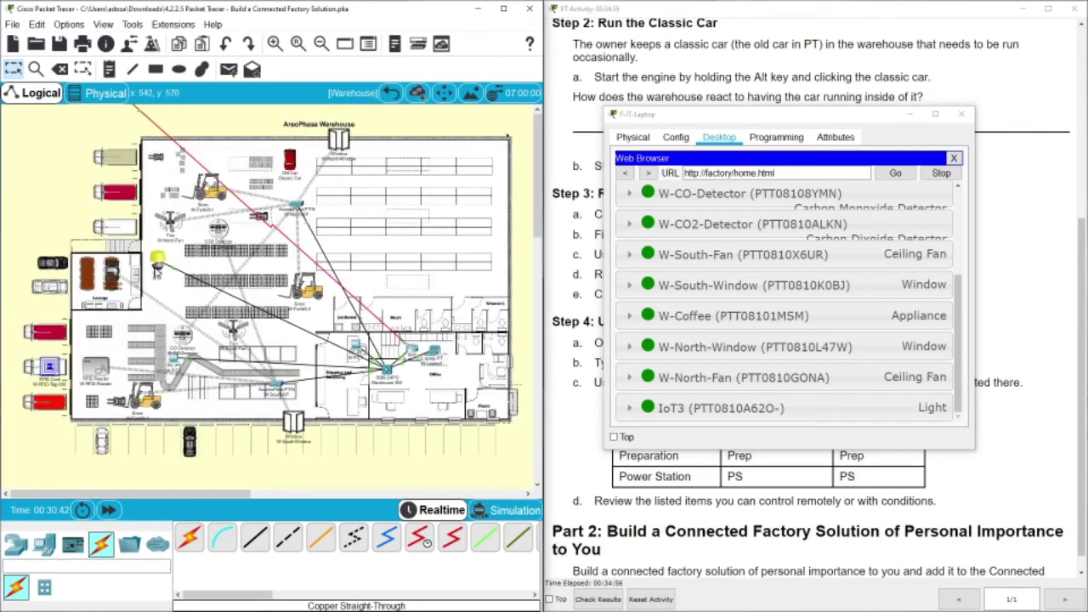
{"action": "left_click", "coordinate": [848, 415]}
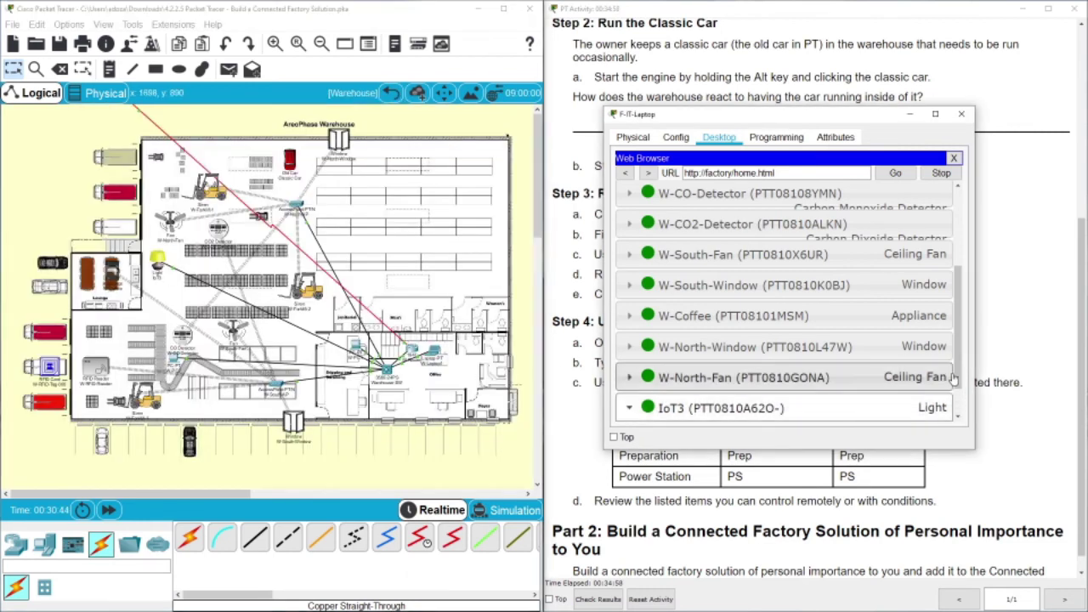
{"action": "scroll", "coordinate": [876, 396], "scroll_direction": "down", "scroll_amount": 1}
{"action": "left_click", "coordinate": [877, 398]}
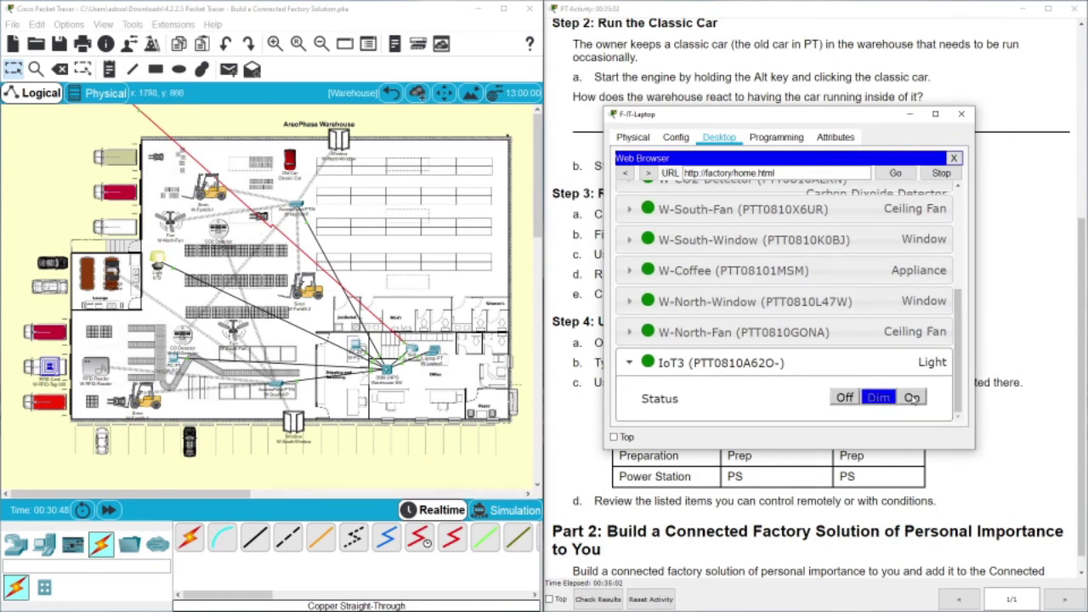
{"action": "left_click", "coordinate": [912, 398]}
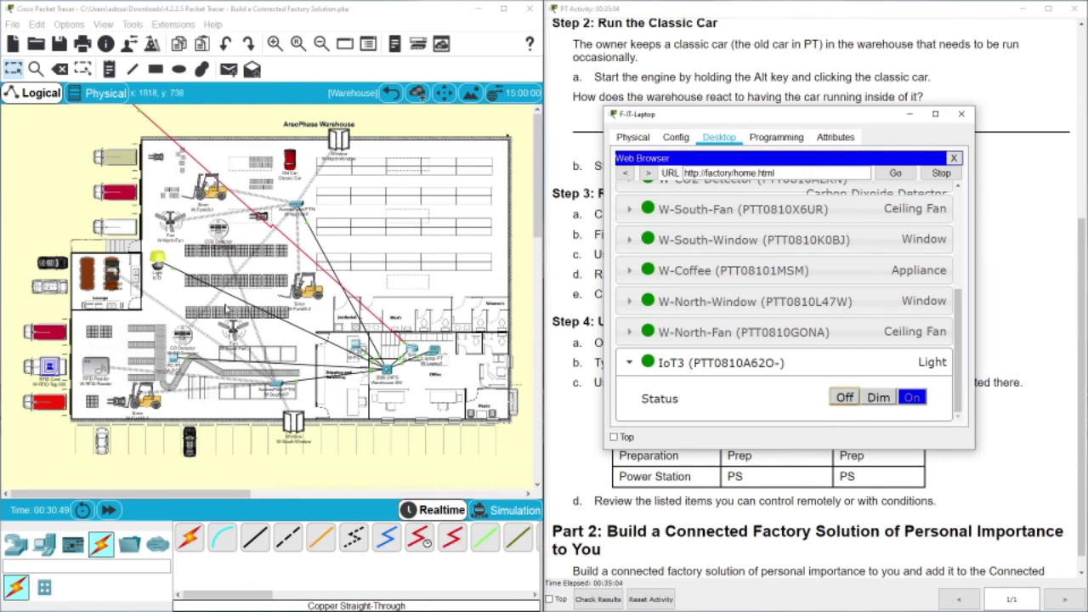
{"action": "left_click", "coordinate": [845, 398]}
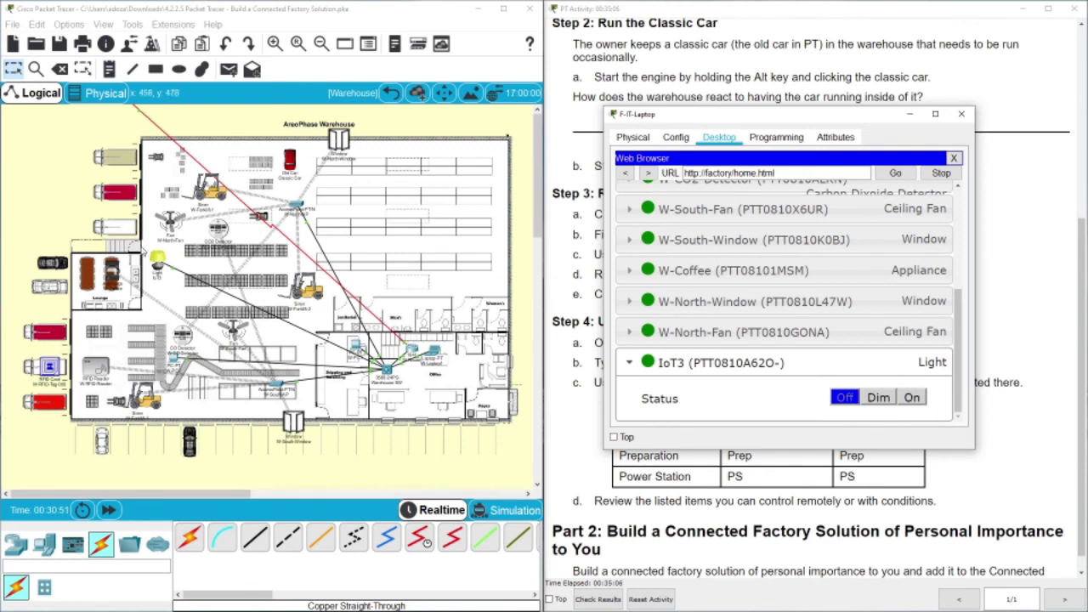
Return to the Casting Factory cluster and read the Part 2 instructions of the activity.
{"action": "left_click", "coordinate": [393, 93]}
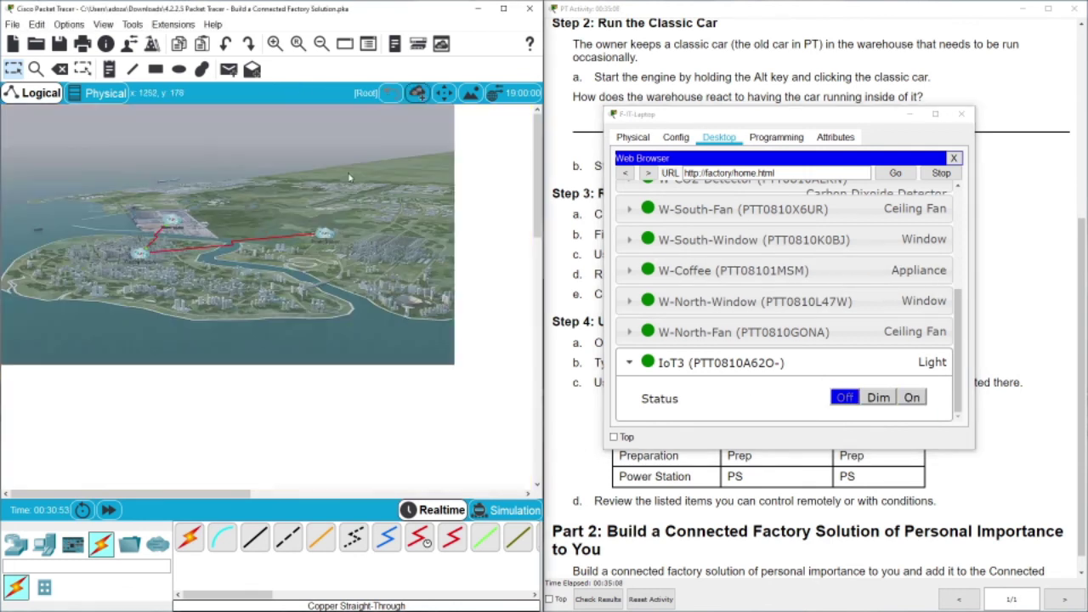
{"action": "left_click", "coordinate": [140, 257]}
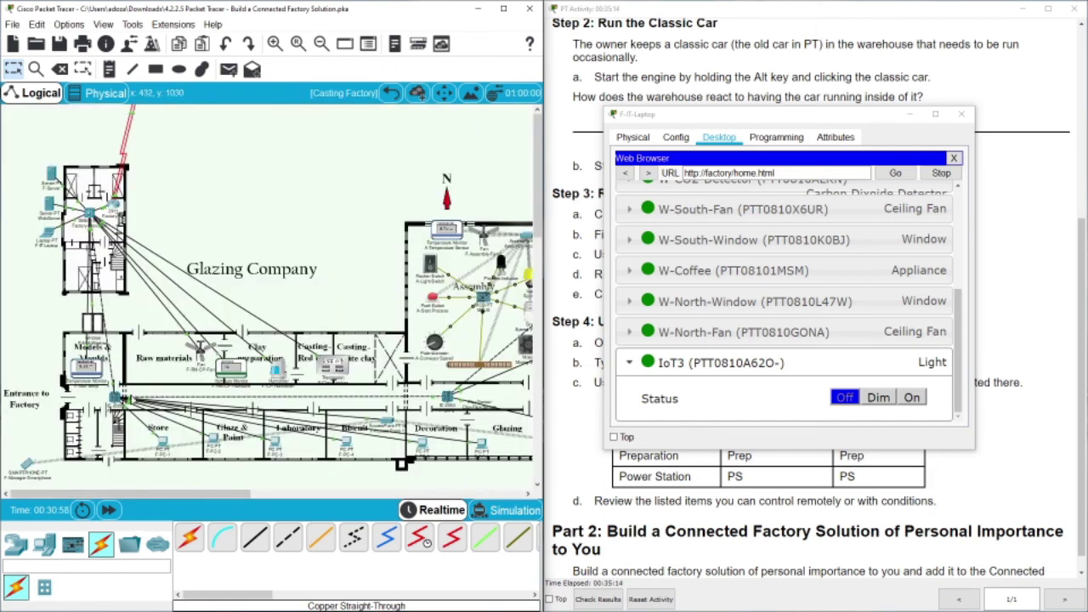
{"action": "mouse_move", "coordinate": [275, 366]}
{"action": "left_click", "coordinate": [880, 532]}
{"action": "scroll", "coordinate": [816, 534], "scroll_direction": "down", "scroll_amount": 1}
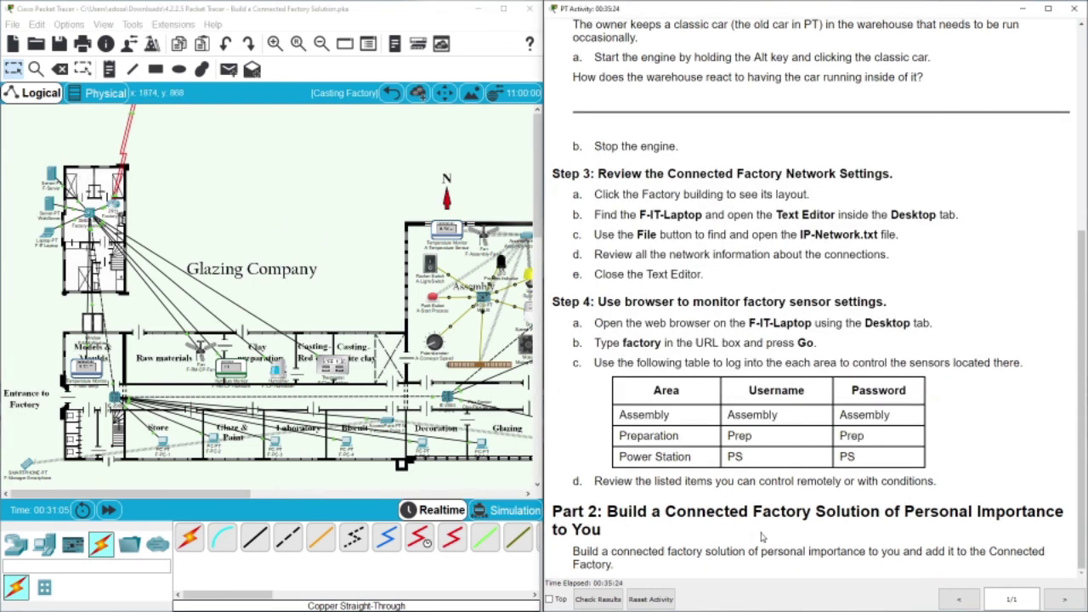